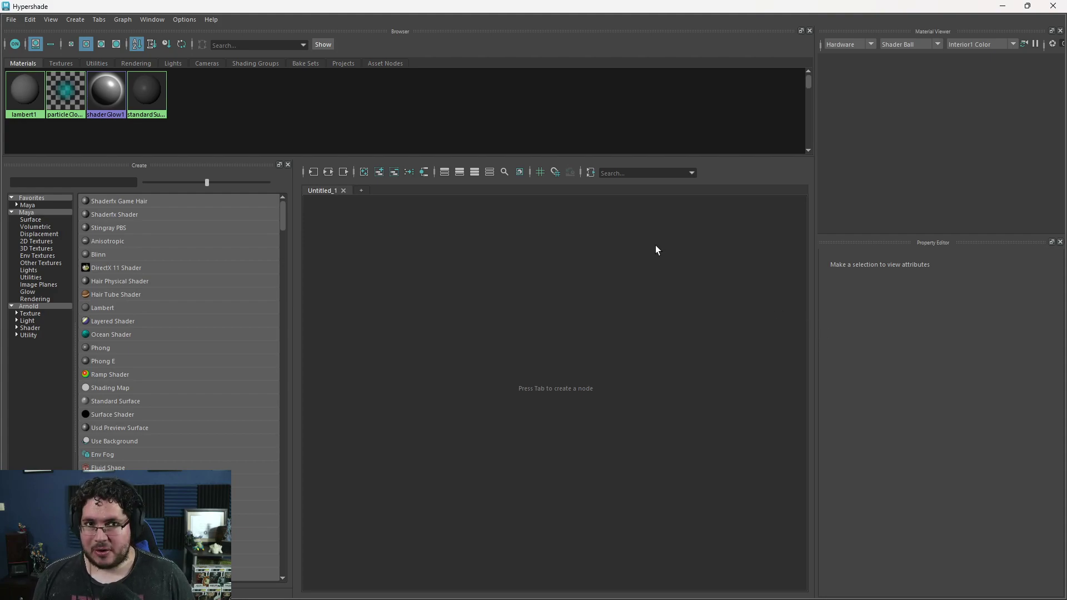
- Resize the Hypershade panels so the Material Viewer is taller and the right-hand panel wider
{"action": "left_click_drag", "start_coordinate": [297, 261], "coordinate": [261, 263]}
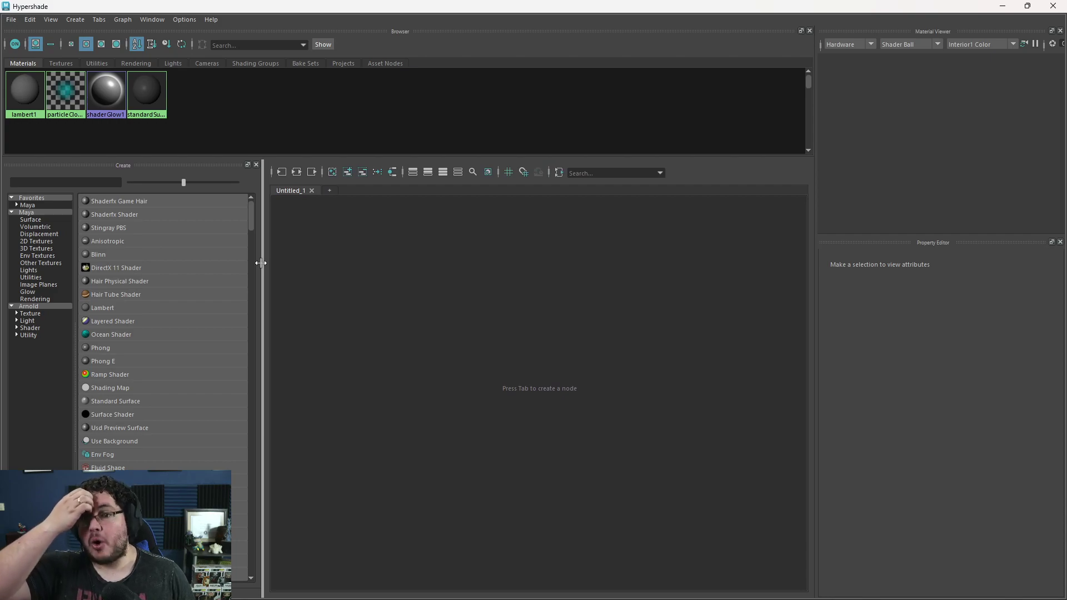
{"action": "left_click_drag", "start_coordinate": [847, 235], "coordinate": [849, 281]}
{"action": "left_click_drag", "start_coordinate": [813, 219], "coordinate": [774, 243]}
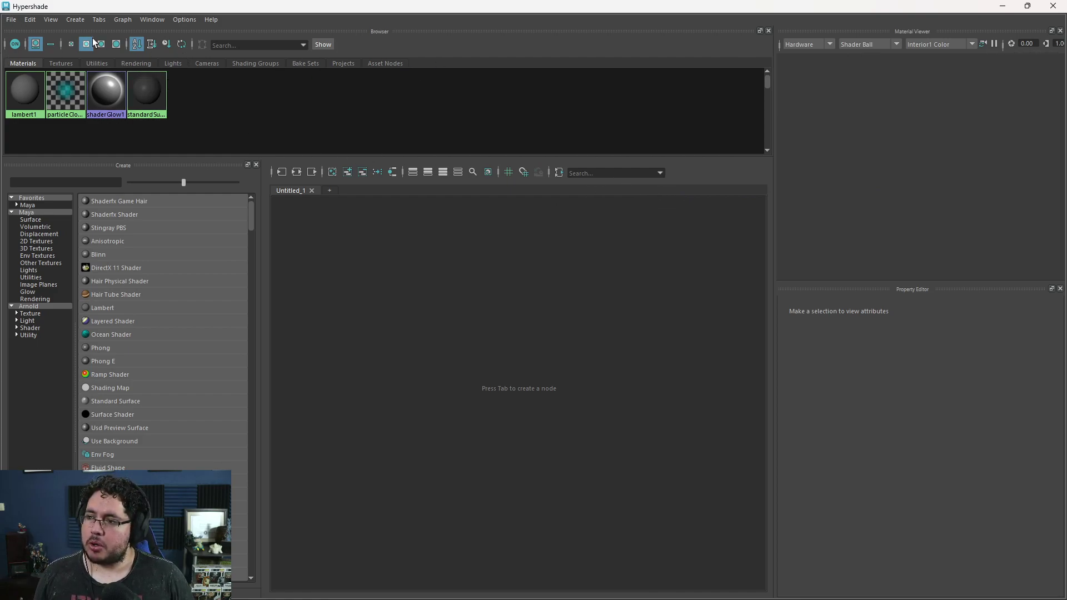
- Try each material swatch size up to the largest, then return to the small size
{"action": "left_click", "coordinate": [71, 44]}
{"action": "left_click", "coordinate": [86, 44]}
{"action": "left_click", "coordinate": [101, 43]}
{"action": "left_click", "coordinate": [116, 44]}
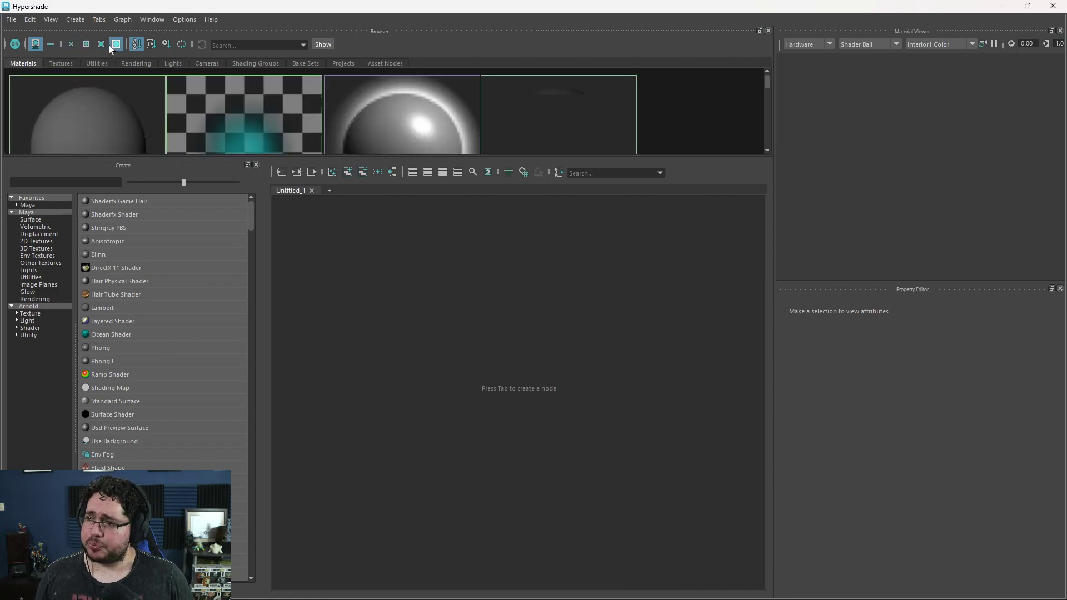
{"action": "left_click", "coordinate": [101, 44]}
{"action": "left_click", "coordinate": [86, 44]}
{"action": "left_click", "coordinate": [72, 44]}
{"action": "left_click", "coordinate": [87, 43]}
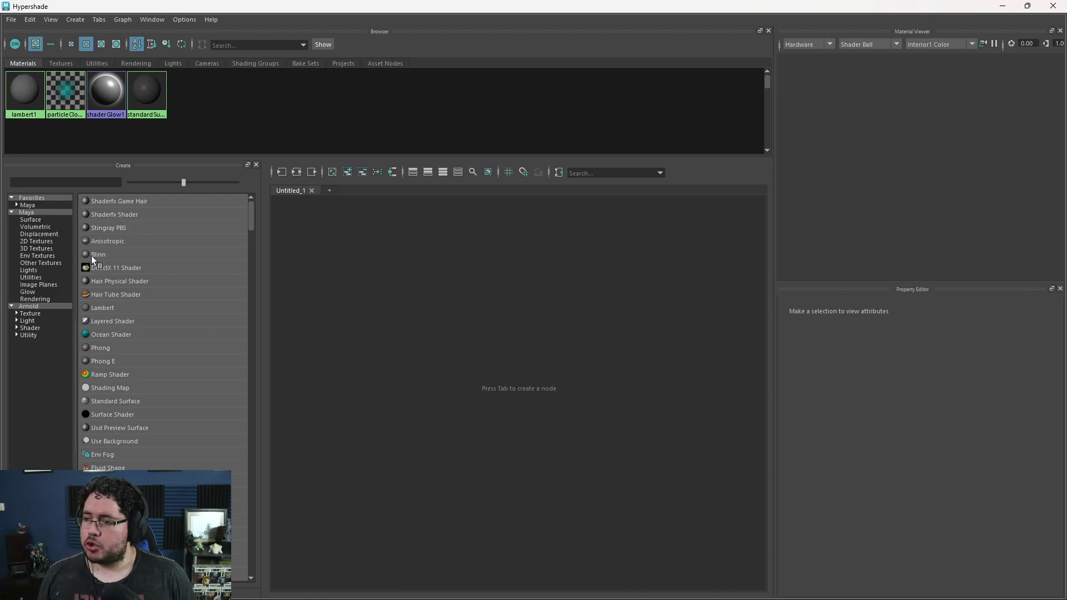
- Create a blinn1 material and set its Color to red
{"action": "left_click", "coordinate": [111, 254]}
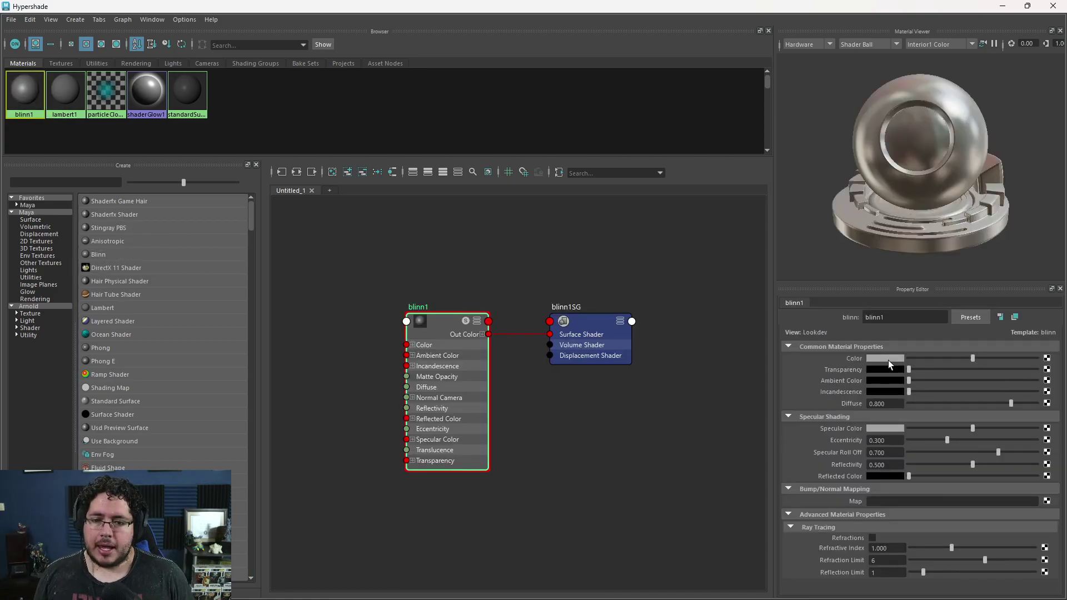
{"action": "left_click", "coordinate": [888, 360]}
{"action": "left_click", "coordinate": [846, 331]}
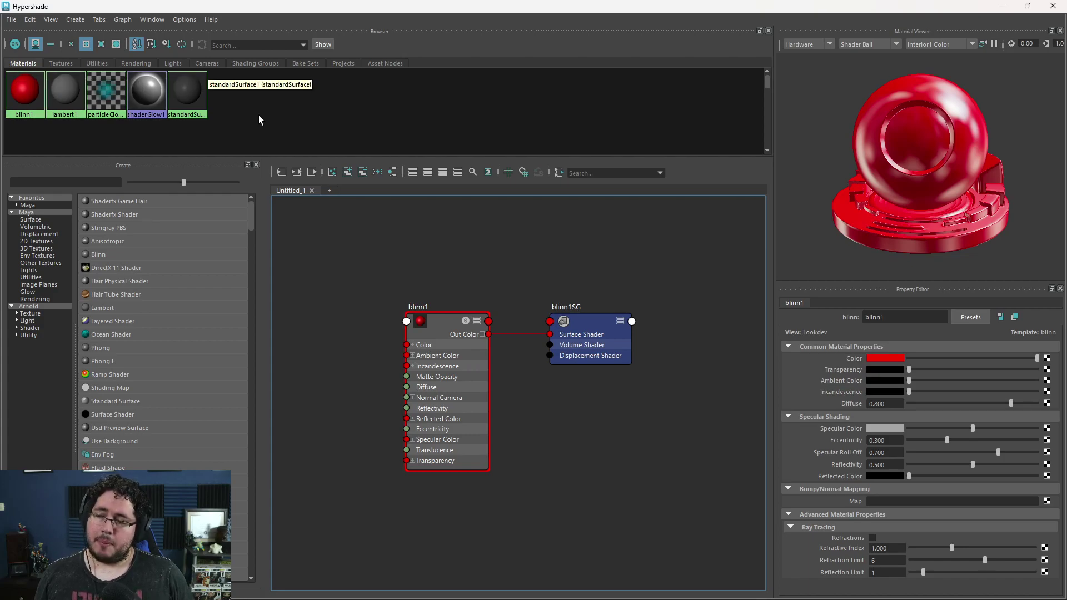
- Switch the browser between list and swatch views, then make the material browser taller
{"action": "left_click", "coordinate": [51, 44]}
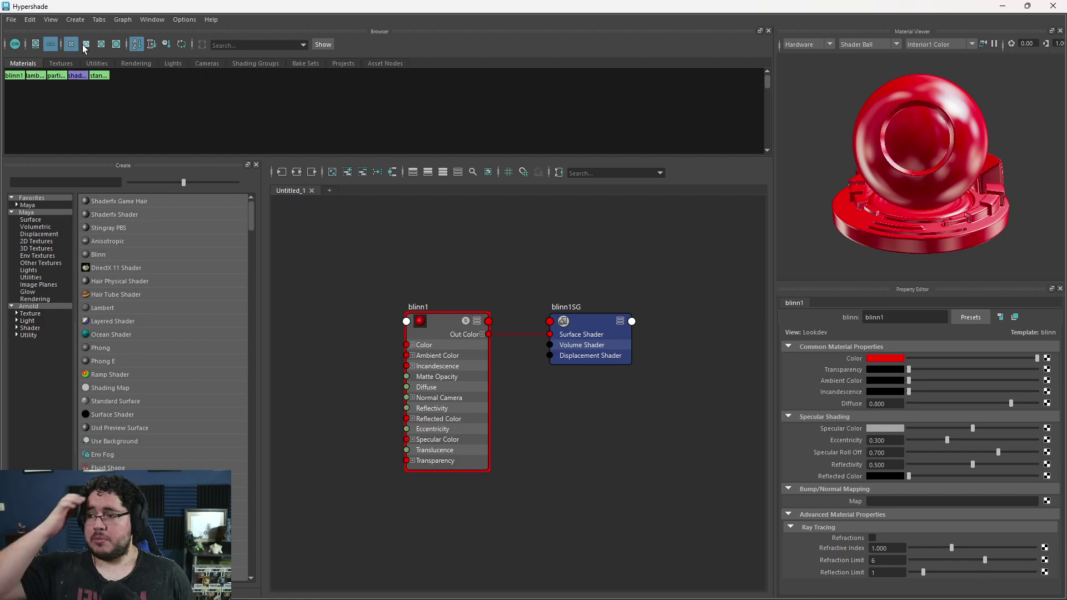
{"action": "left_click", "coordinate": [59, 46]}
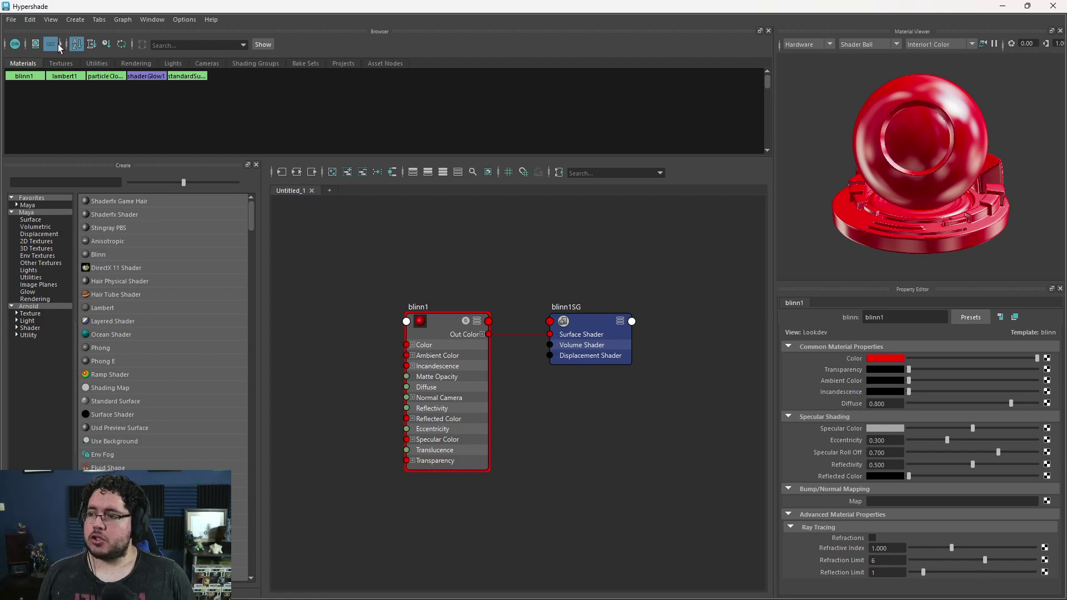
{"action": "left_click", "coordinate": [61, 45]}
{"action": "left_click", "coordinate": [100, 44]}
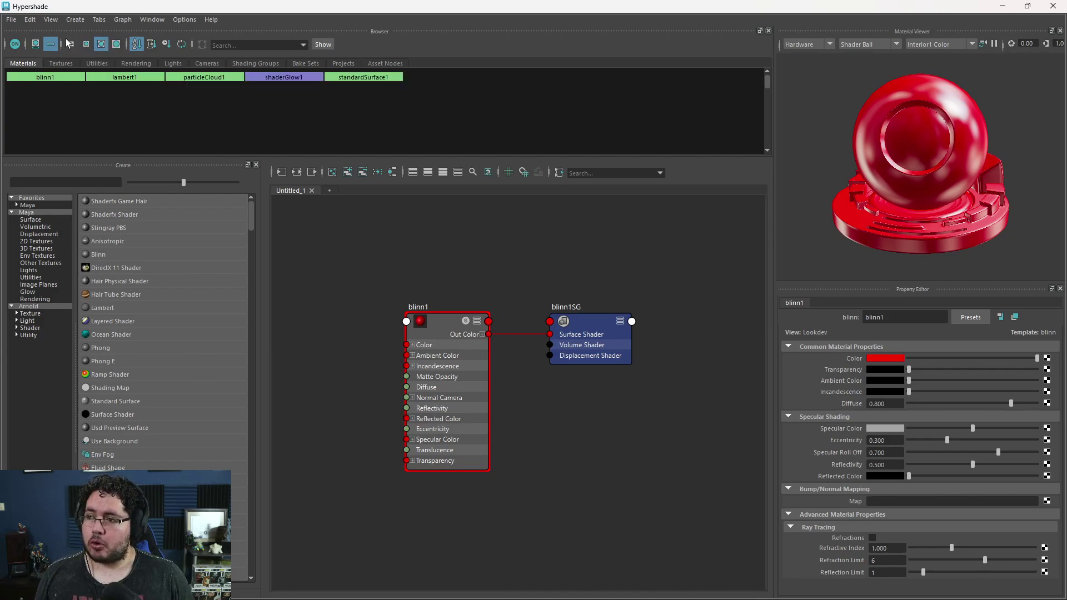
{"action": "left_click", "coordinate": [35, 44]}
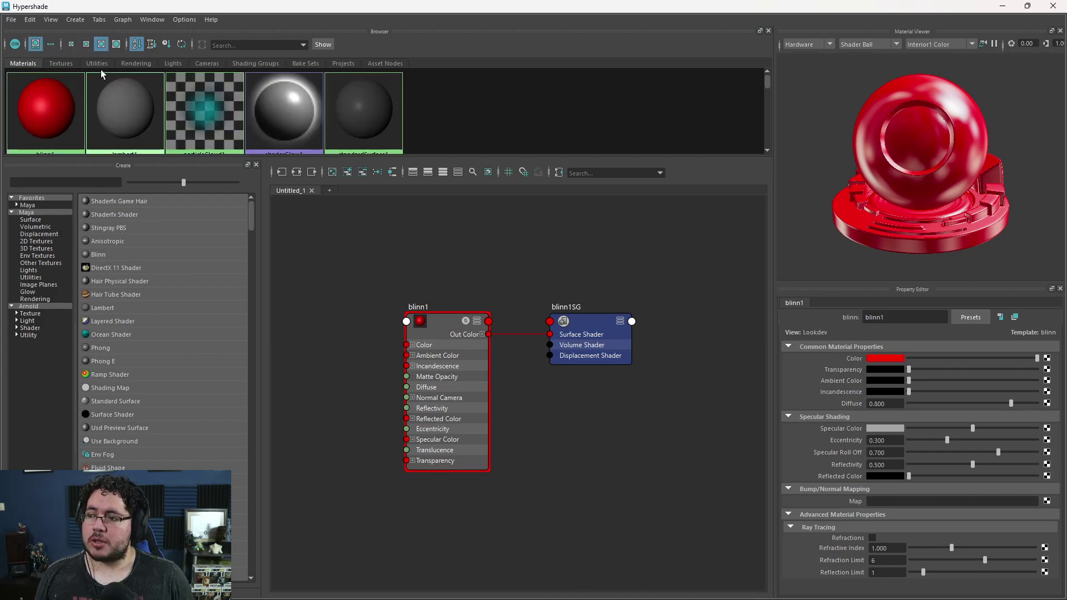
{"action": "left_click", "coordinate": [86, 44]}
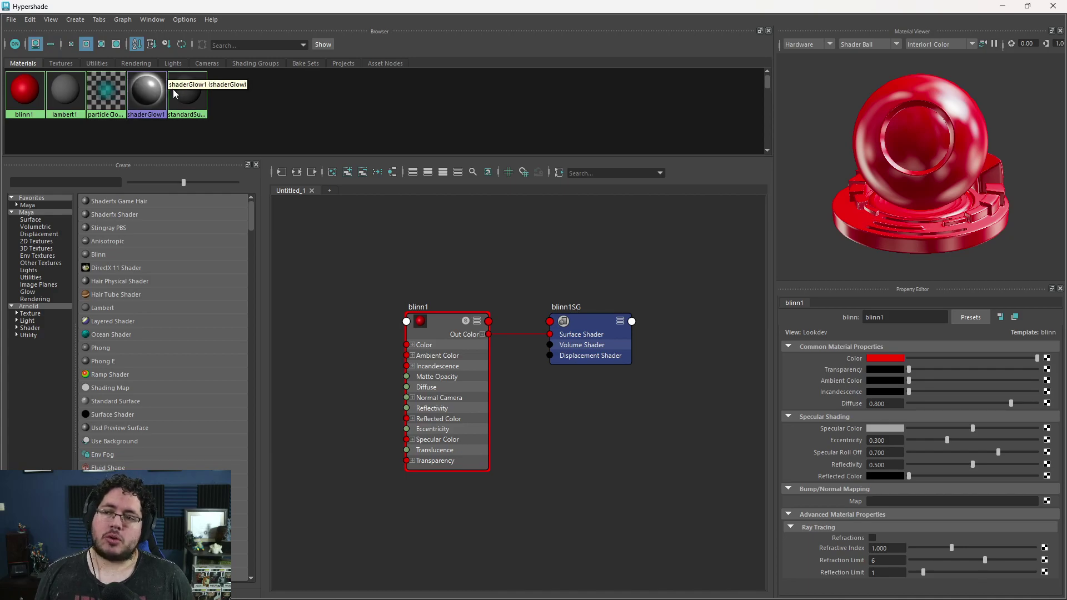
{"action": "left_click_drag", "start_coordinate": [333, 156], "coordinate": [333, 207]}
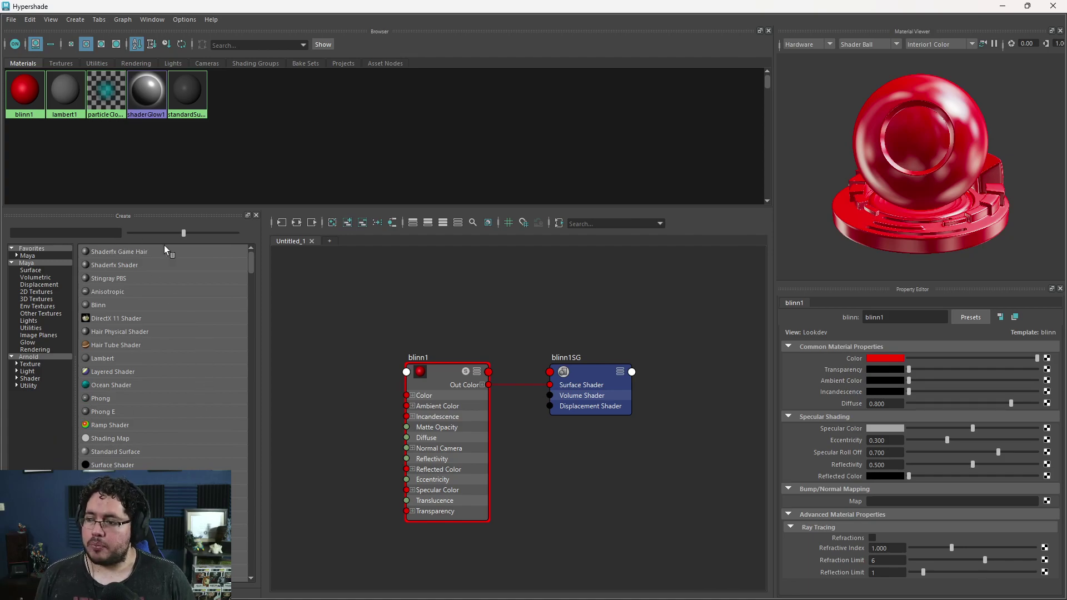
- Step through the node categories Surface, Volumetric, Displacement, 2D, 3D, Env and Other Textures, ending at Lights
{"action": "left_click", "coordinate": [29, 263]}
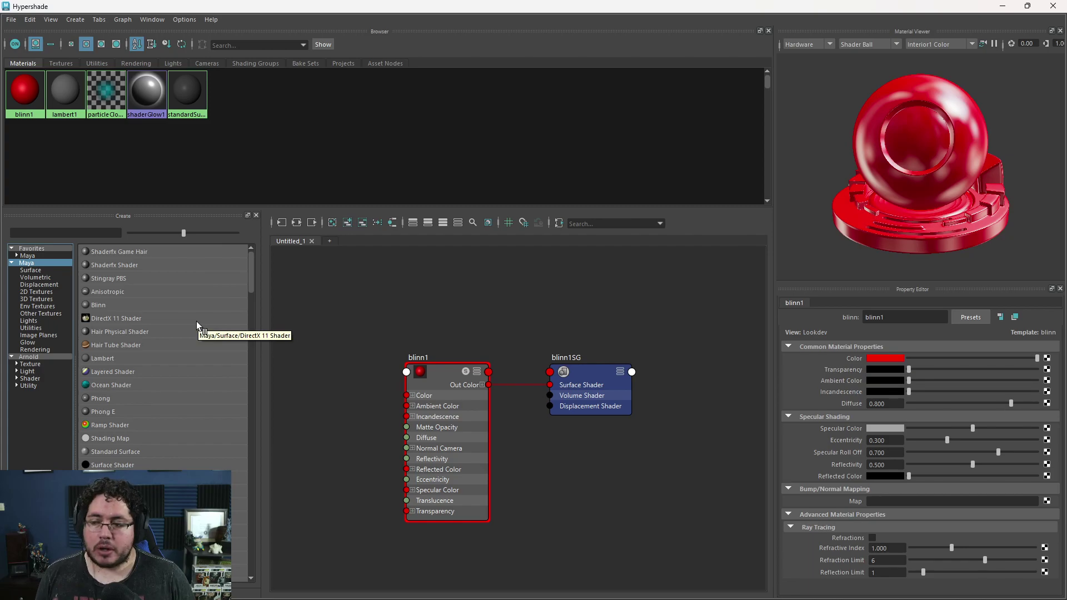
{"action": "scroll", "coordinate": [196, 321], "scroll_direction": "down", "scroll_amount": 5}
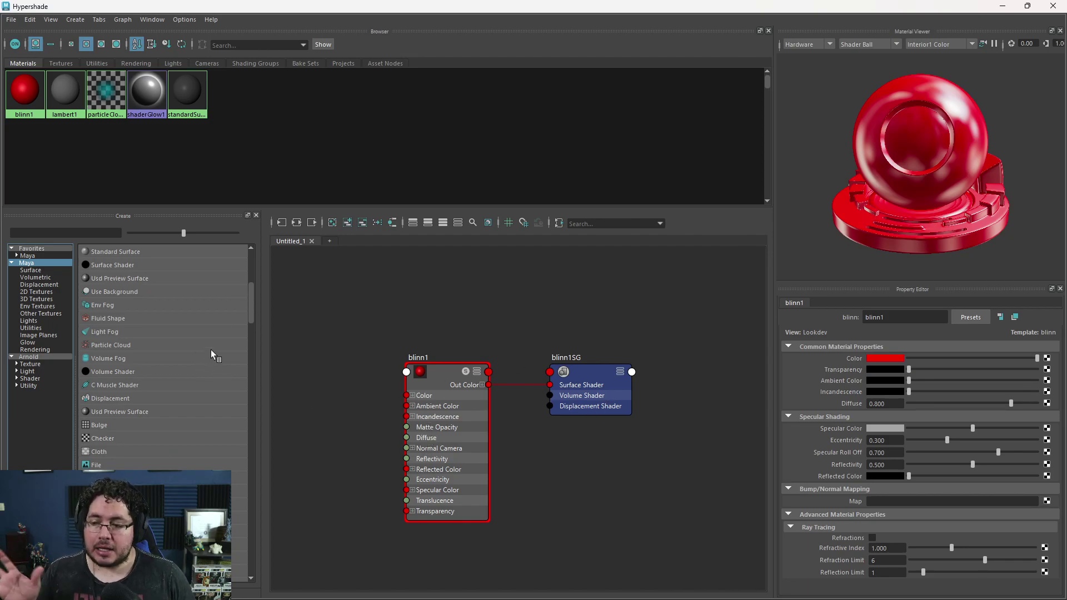
{"action": "scroll", "coordinate": [211, 344], "scroll_direction": "up", "scroll_amount": 5}
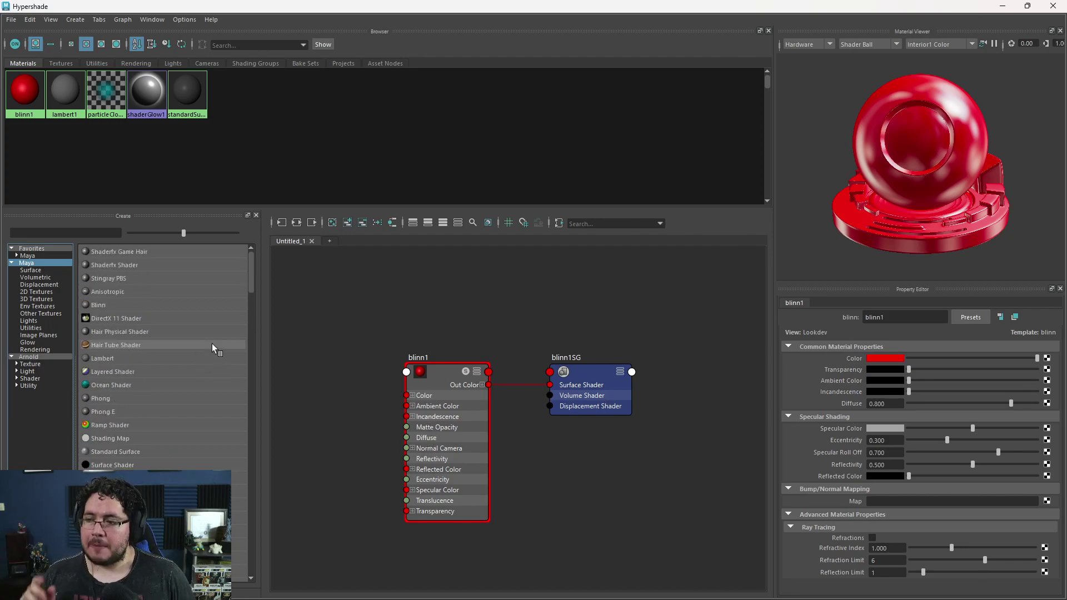
{"action": "left_click", "coordinate": [32, 270]}
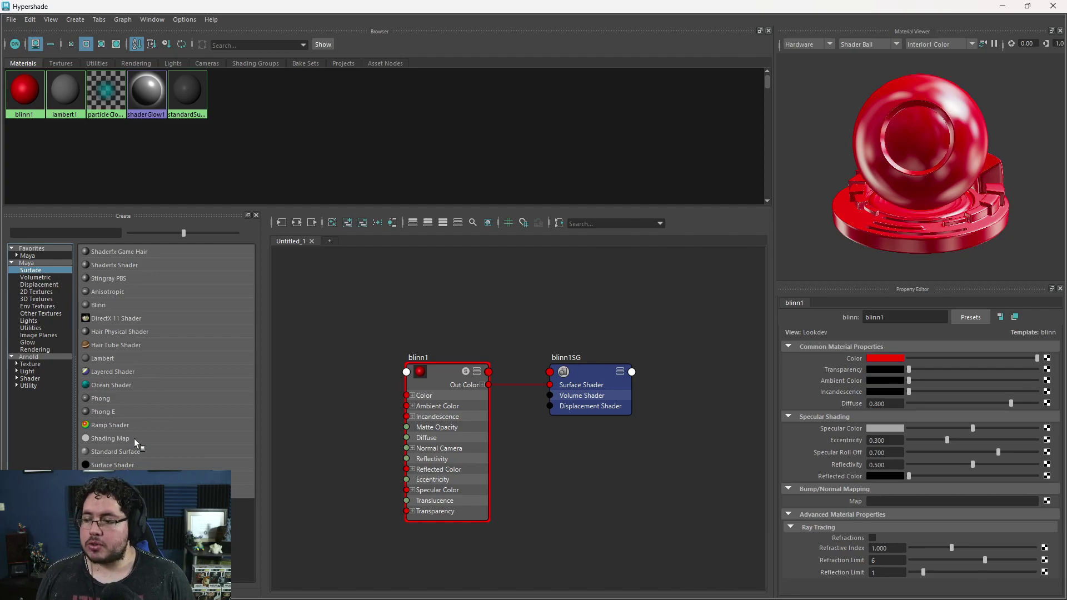
{"action": "left_click", "coordinate": [36, 277]}
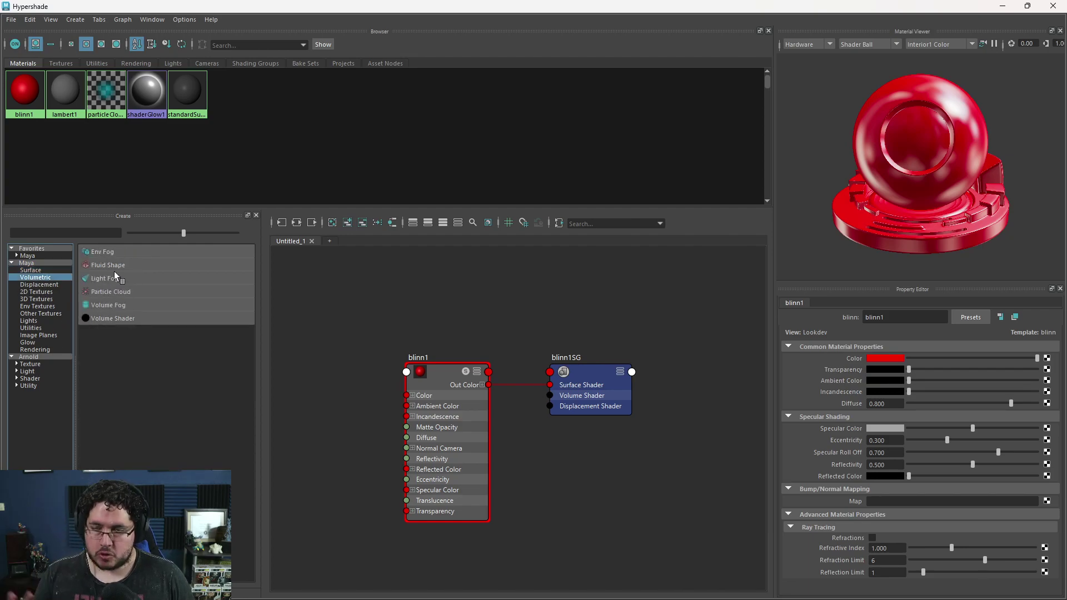
{"action": "left_click", "coordinate": [44, 285]}
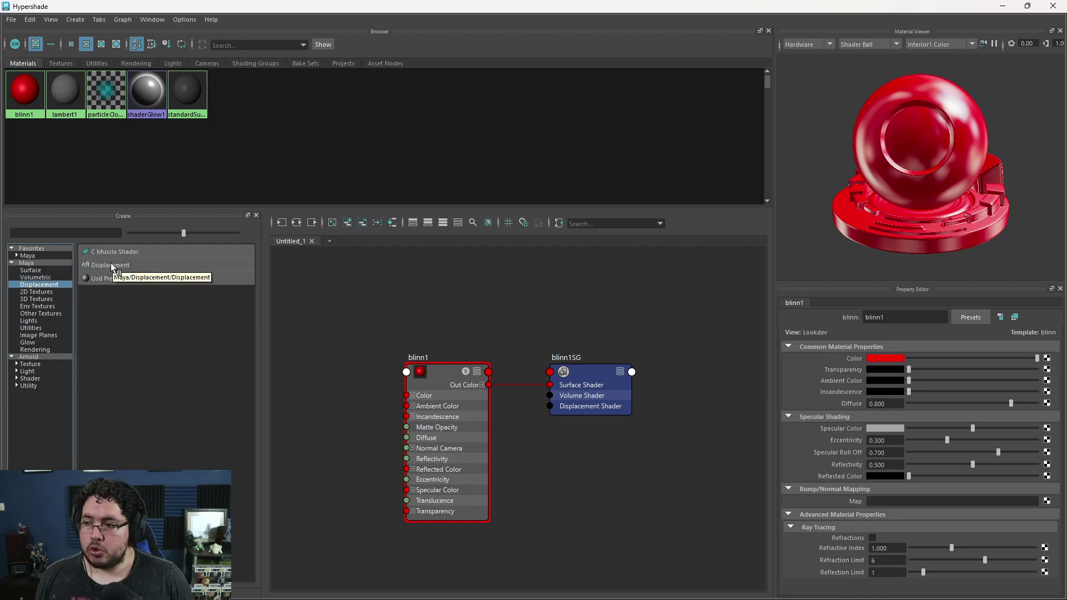
{"action": "left_click", "coordinate": [38, 292]}
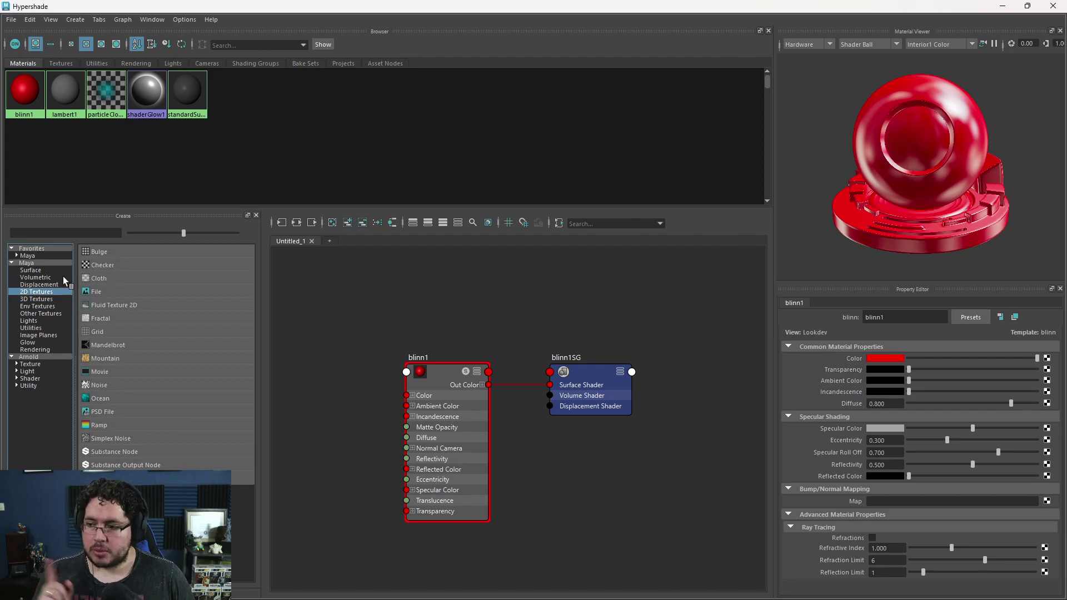
{"action": "left_click", "coordinate": [39, 300]}
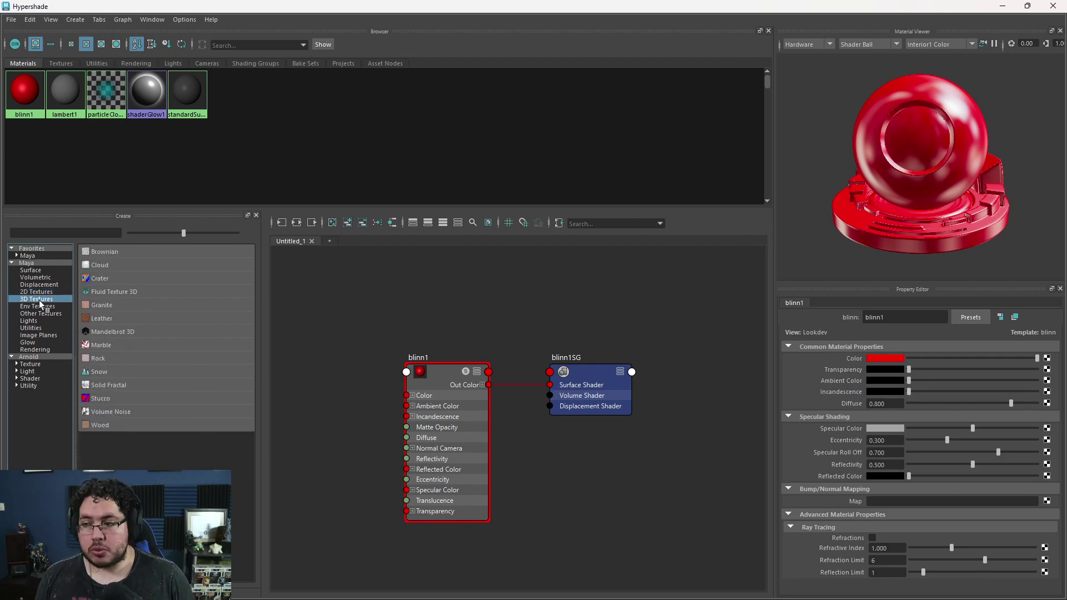
{"action": "left_click", "coordinate": [36, 305]}
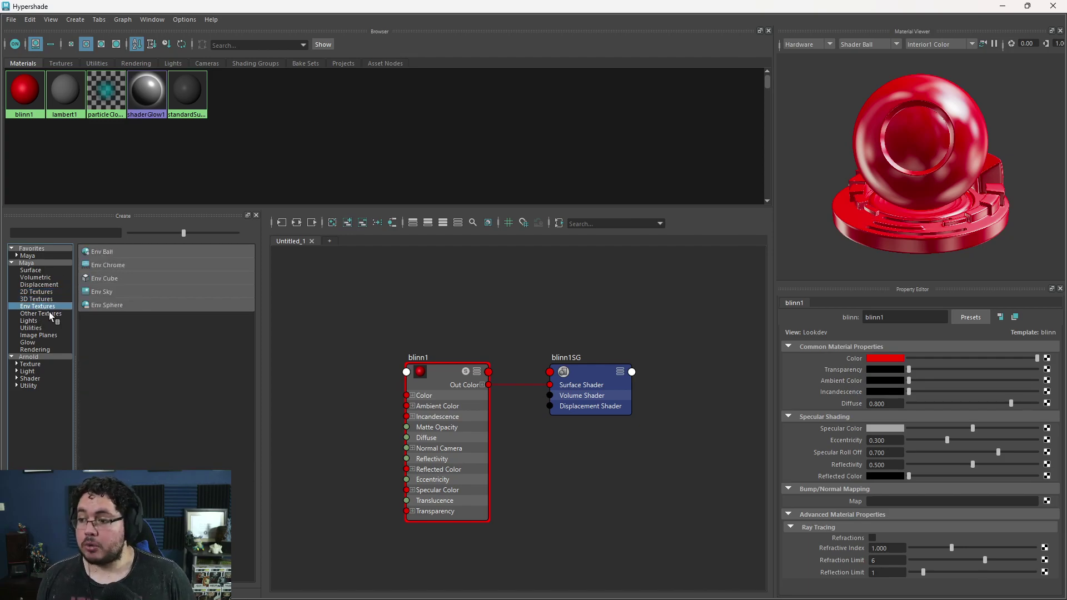
{"action": "left_click", "coordinate": [45, 314]}
{"action": "left_click", "coordinate": [29, 321]}
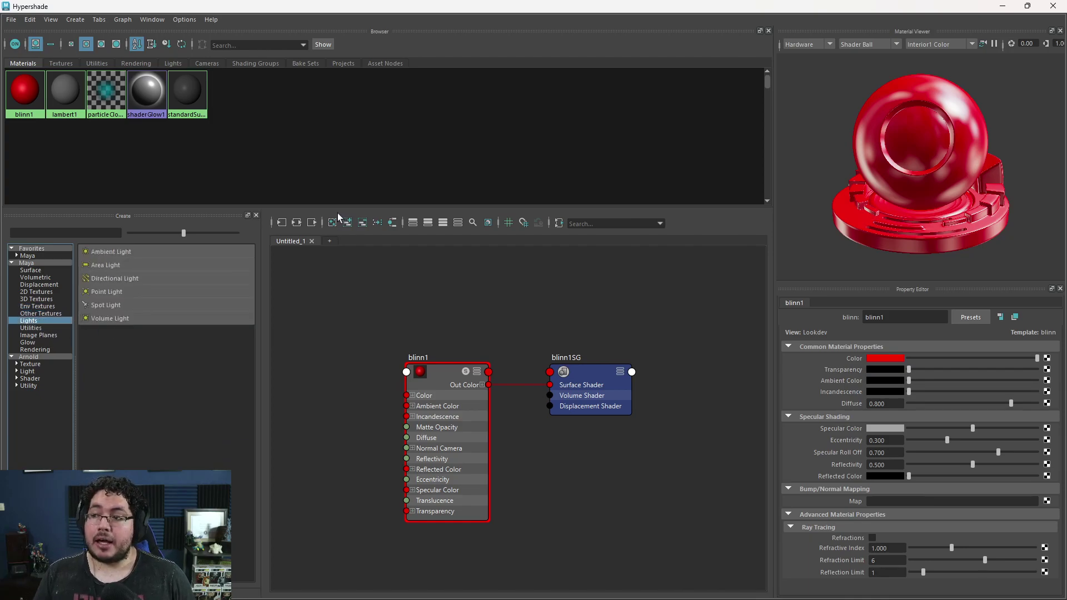
- Show the scene's lights, create a test area light, then delete it
{"action": "left_click", "coordinate": [174, 65]}
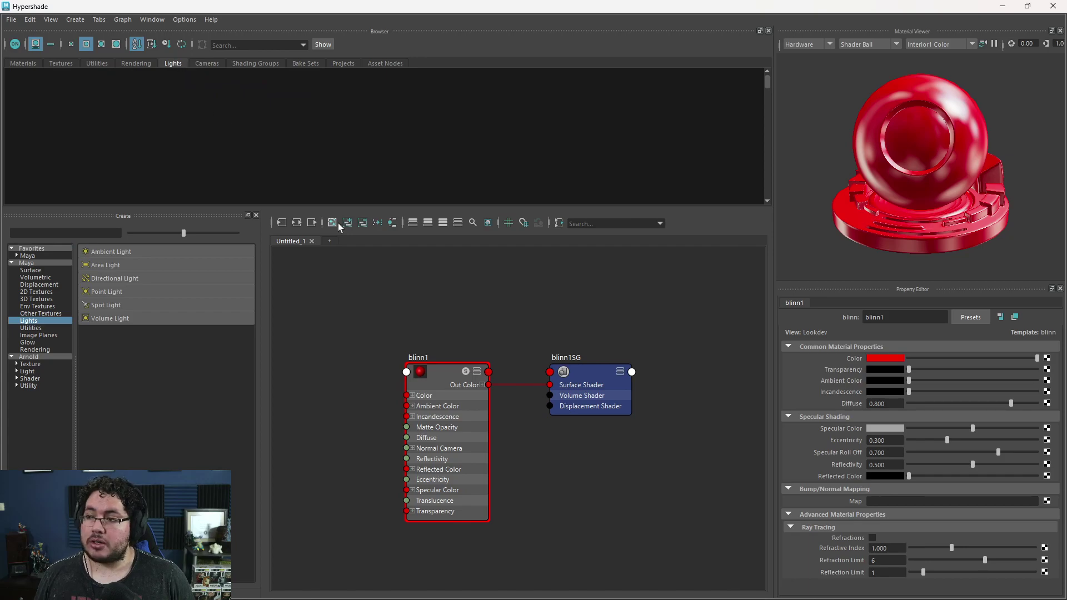
{"action": "left_click", "coordinate": [106, 265]}
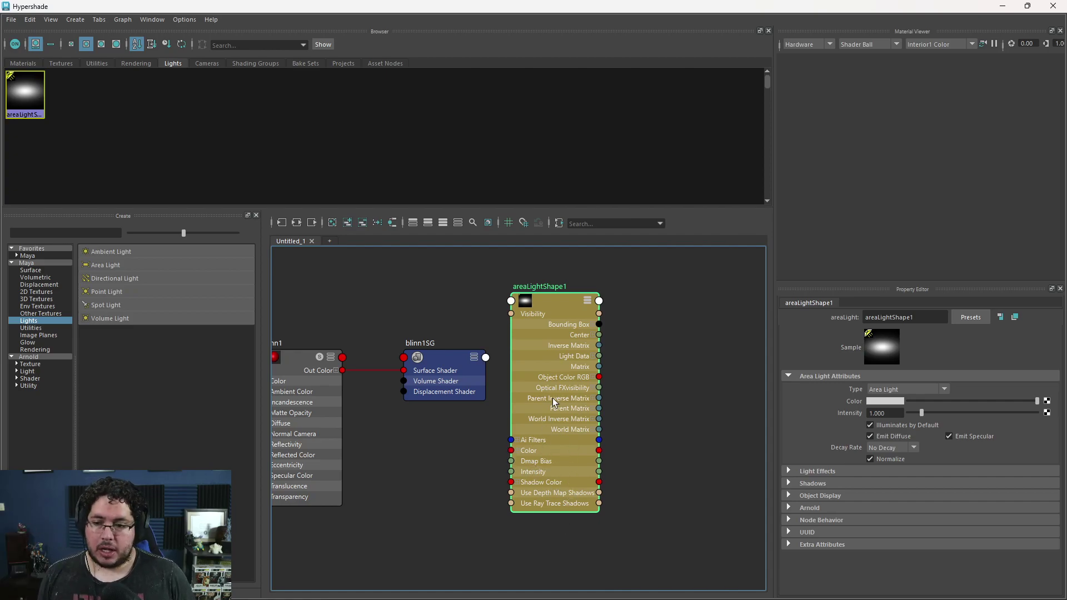
{"action": "key", "text": "Delete"}
{"action": "key", "text": "f"}
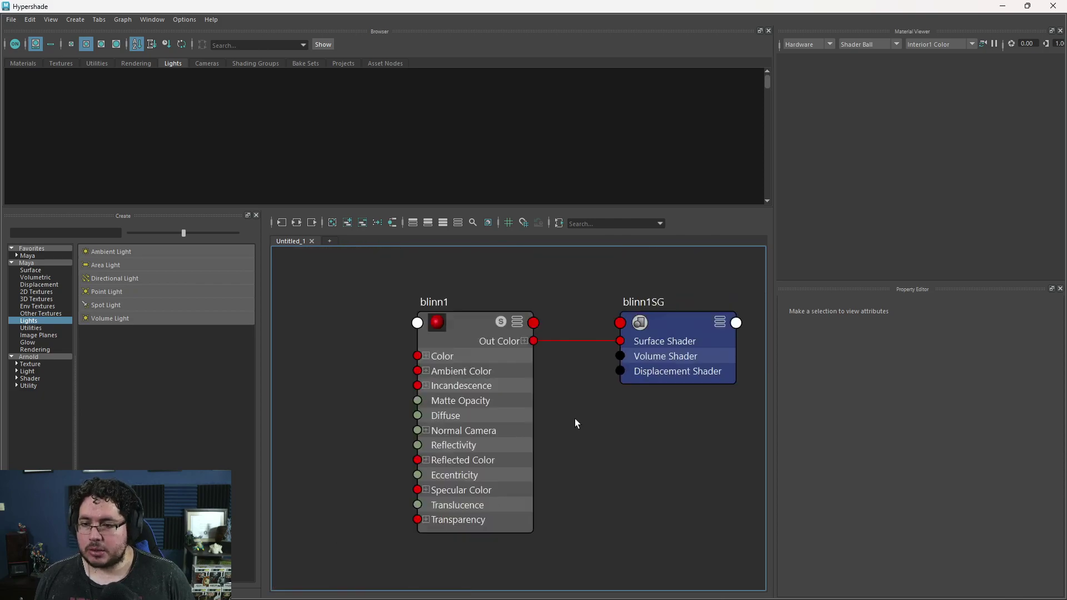
- Nudge blinn1 and blinn1SG into place and inspect blinn1's Out Color channels
{"action": "left_click", "coordinate": [500, 348]}
{"action": "scroll", "coordinate": [523, 352], "scroll_direction": "down", "scroll_amount": 2}
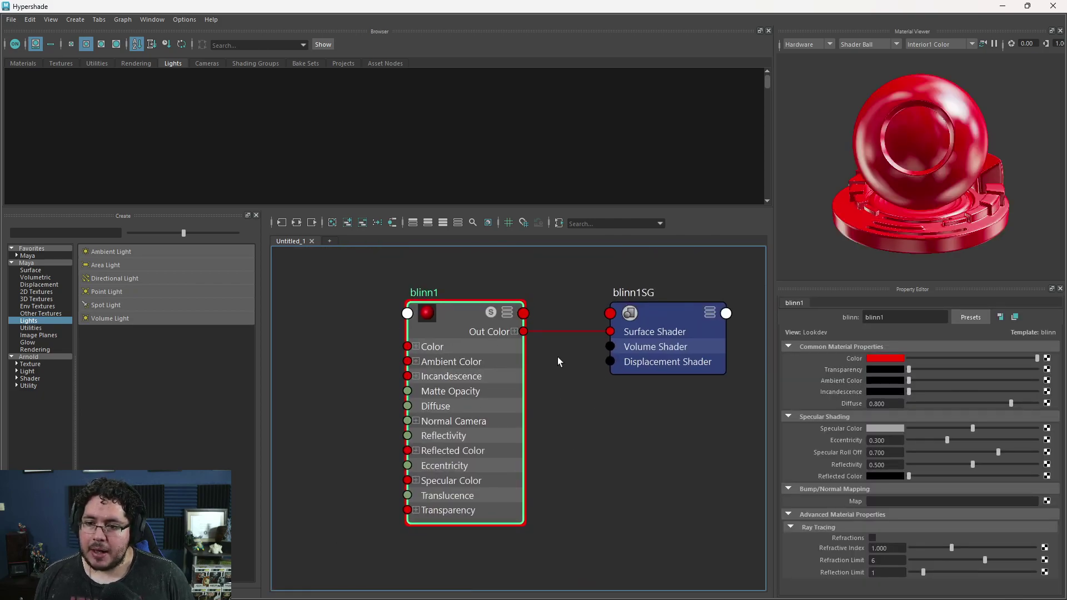
{"action": "scroll", "coordinate": [504, 353], "scroll_direction": "up", "scroll_amount": 2}
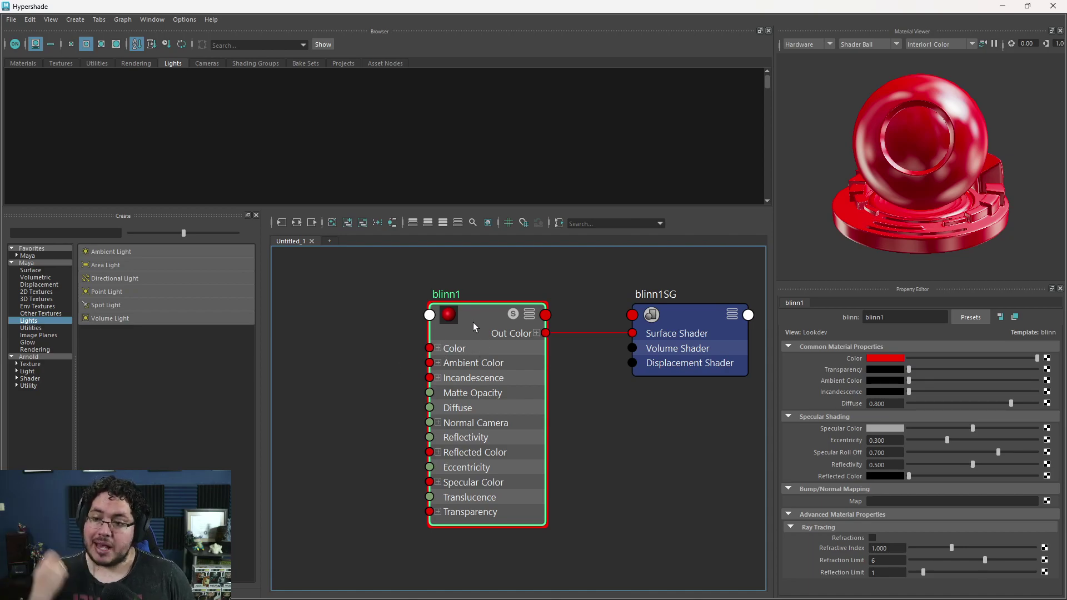
{"action": "left_click_drag", "start_coordinate": [472, 322], "coordinate": [454, 310]}
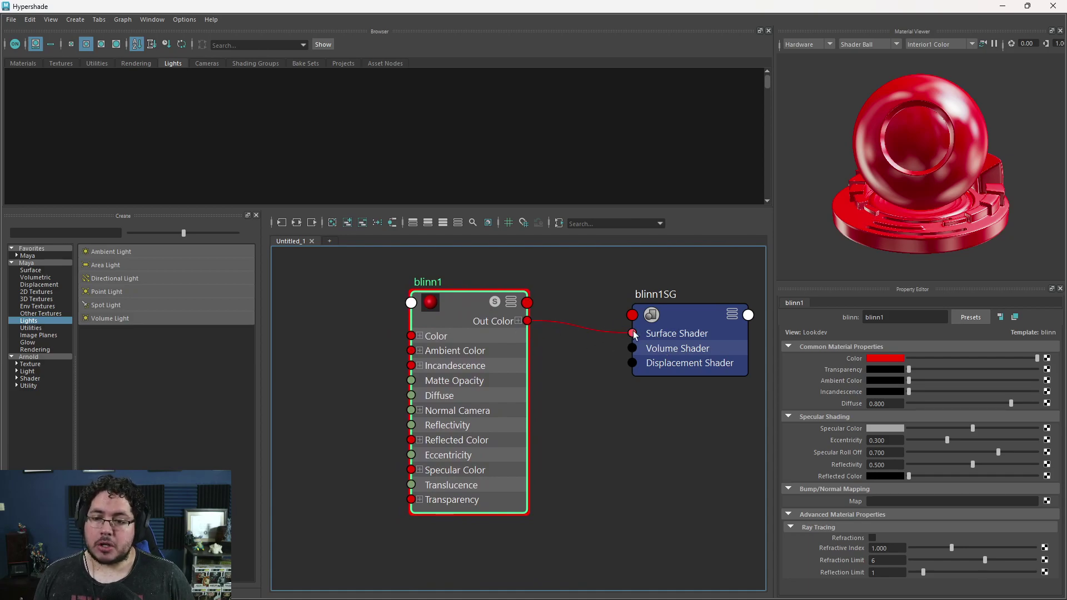
{"action": "left_click_drag", "start_coordinate": [688, 329], "coordinate": [685, 311]}
{"action": "left_click", "coordinate": [518, 321]}
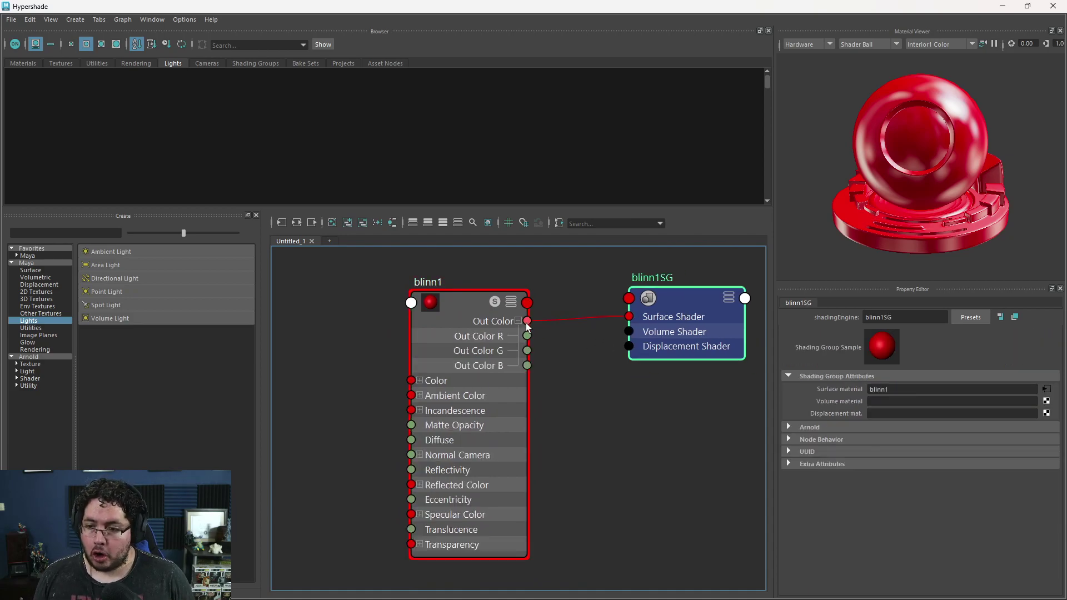
{"action": "left_click", "coordinate": [518, 320]}
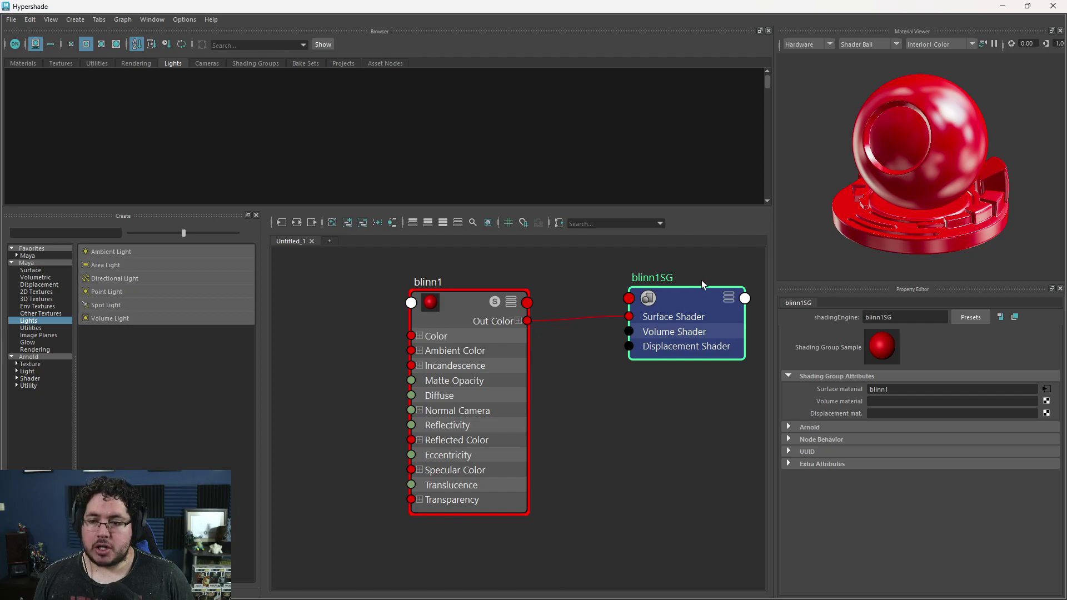
- Pan the graph and settle blinn1SG down and to the right of blinn1
{"action": "left_click_drag", "start_coordinate": [677, 303], "coordinate": [648, 312]}
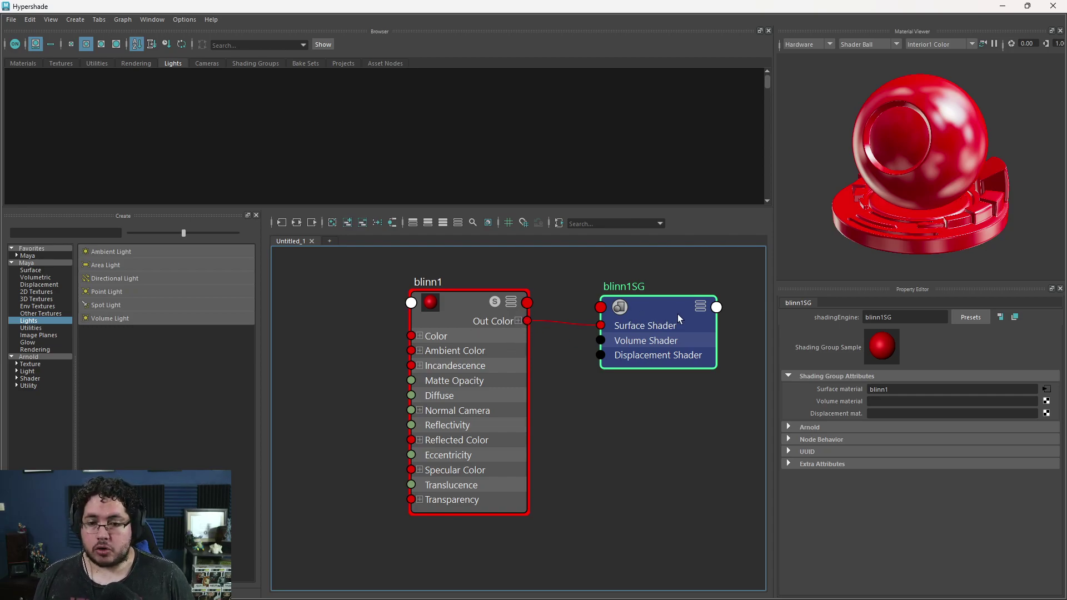
{"action": "middle_click_drag", "start_coordinate": [645, 431], "coordinate": [637, 385], "text": "alt"}
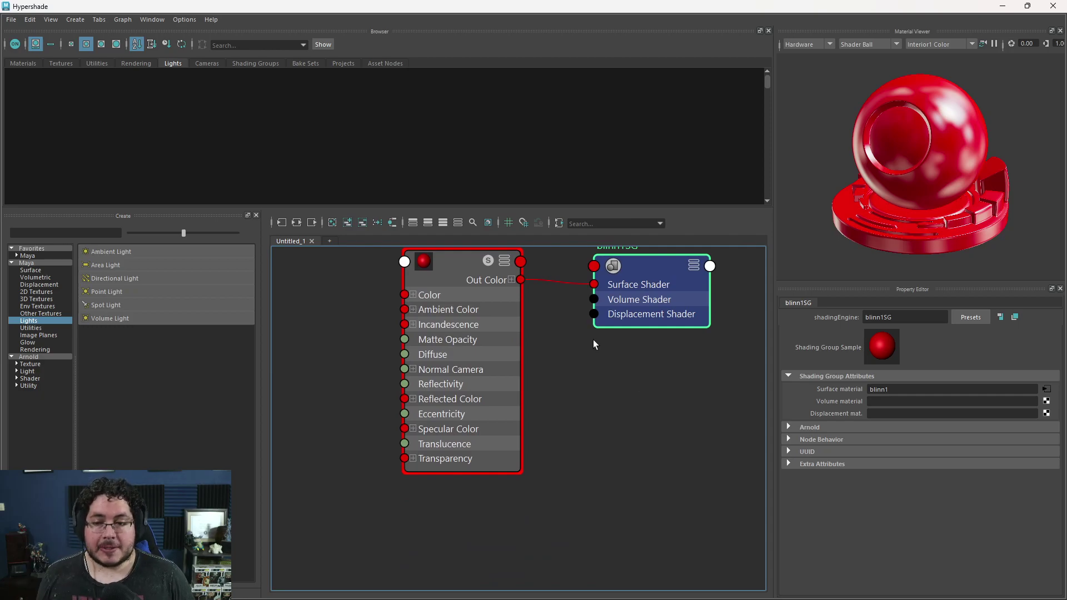
{"action": "middle_click_drag", "start_coordinate": [645, 346], "coordinate": [648, 394], "text": "alt"}
{"action": "left_click_drag", "start_coordinate": [476, 376], "coordinate": [456, 344]}
{"action": "scroll", "coordinate": [636, 430], "scroll_direction": "down", "scroll_amount": 2}
{"action": "left_click_drag", "start_coordinate": [636, 370], "coordinate": [659, 409]}
{"action": "middle_click_drag", "start_coordinate": [642, 452], "coordinate": [640, 405], "text": "alt"}
- Create a displacementShader node through the graph's quick search for 'dis'
{"action": "left_click", "coordinate": [639, 405]}
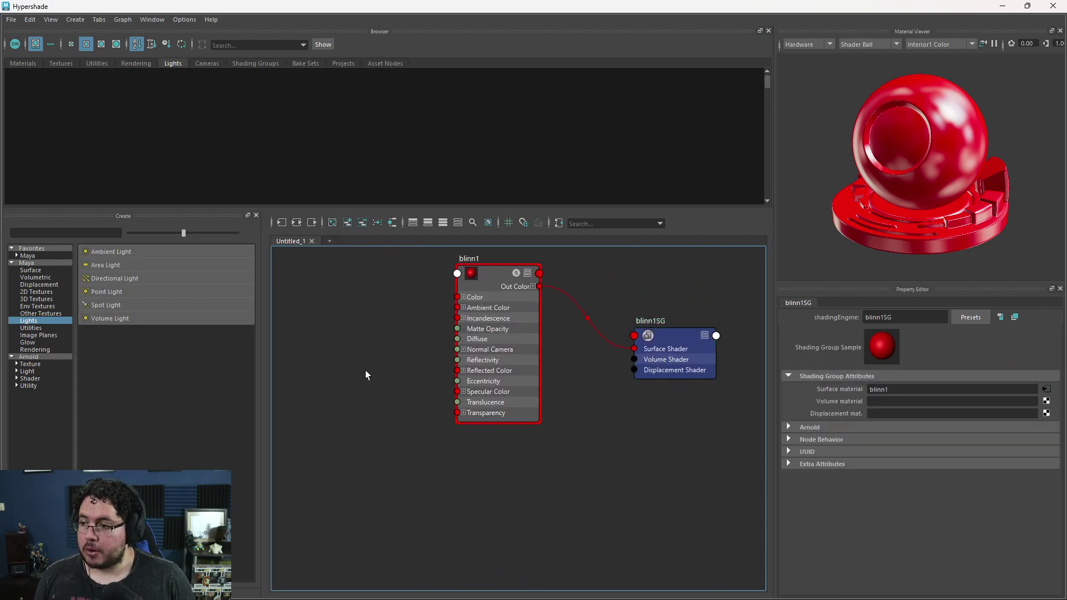
{"action": "key", "text": "Tab"}
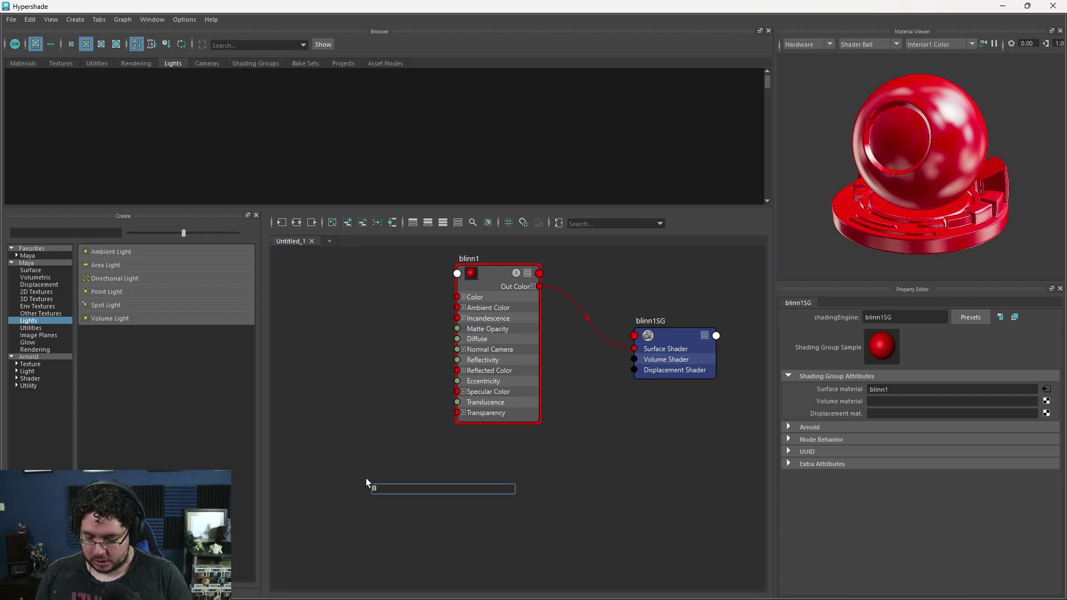
{"action": "type", "text": "dis"}
{"action": "key", "text": "Down"}
{"action": "key", "text": "Return"}
- Reposition displacementShader1 and delete the extra displacementShader1SG node
{"action": "left_click", "coordinate": [677, 452]}
{"action": "left_click_drag", "start_coordinate": [677, 452], "coordinate": [668, 430]}
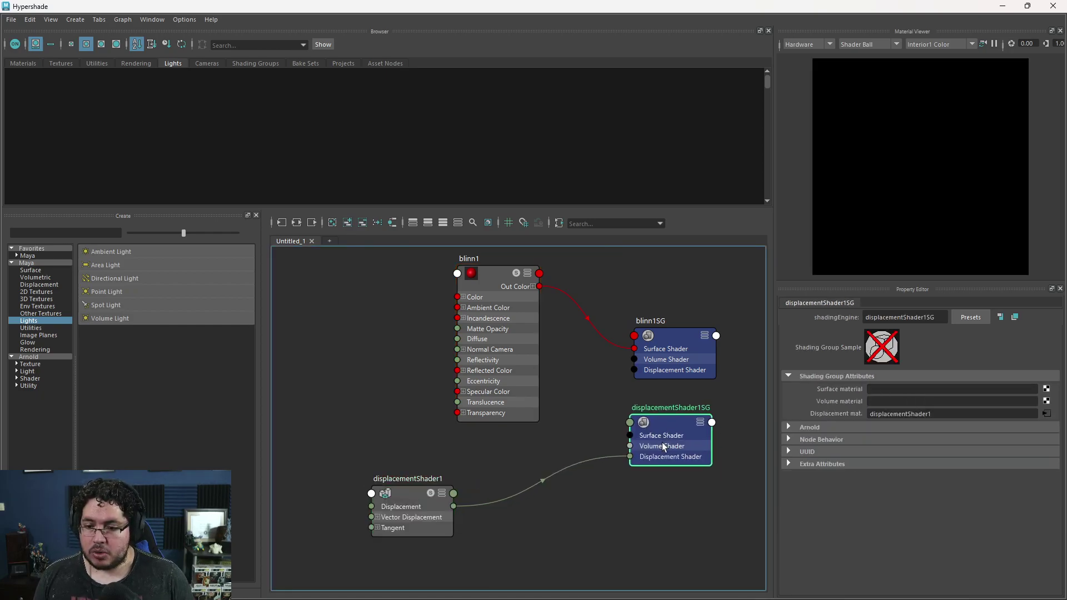
{"action": "left_click_drag", "start_coordinate": [422, 500], "coordinate": [678, 333]}
{"action": "left_click", "coordinate": [672, 429]}
{"action": "key", "text": "Delete"}
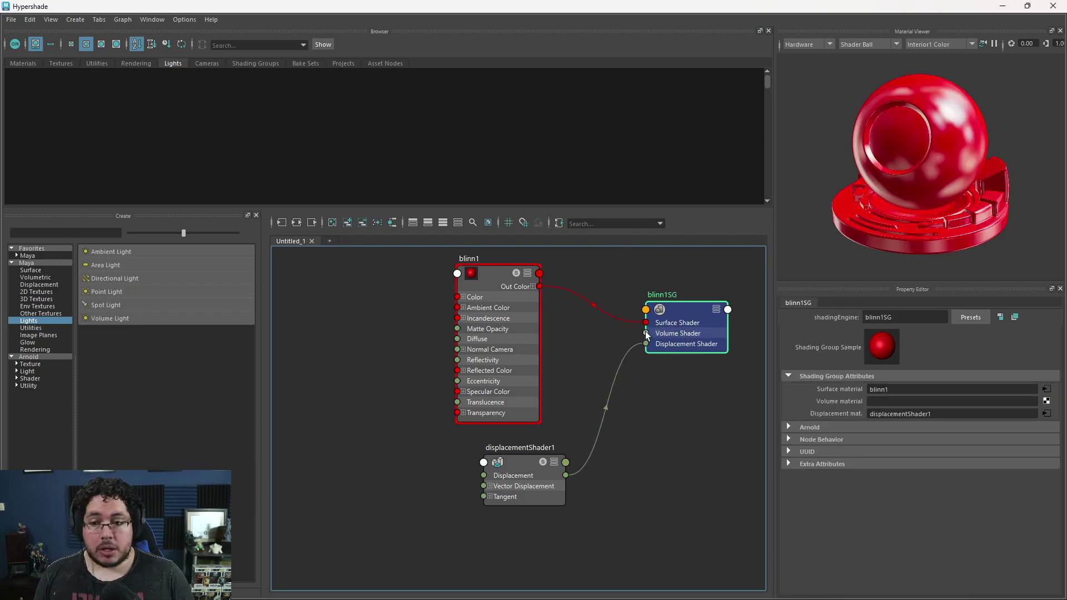
{"action": "left_click", "coordinate": [30, 278]}
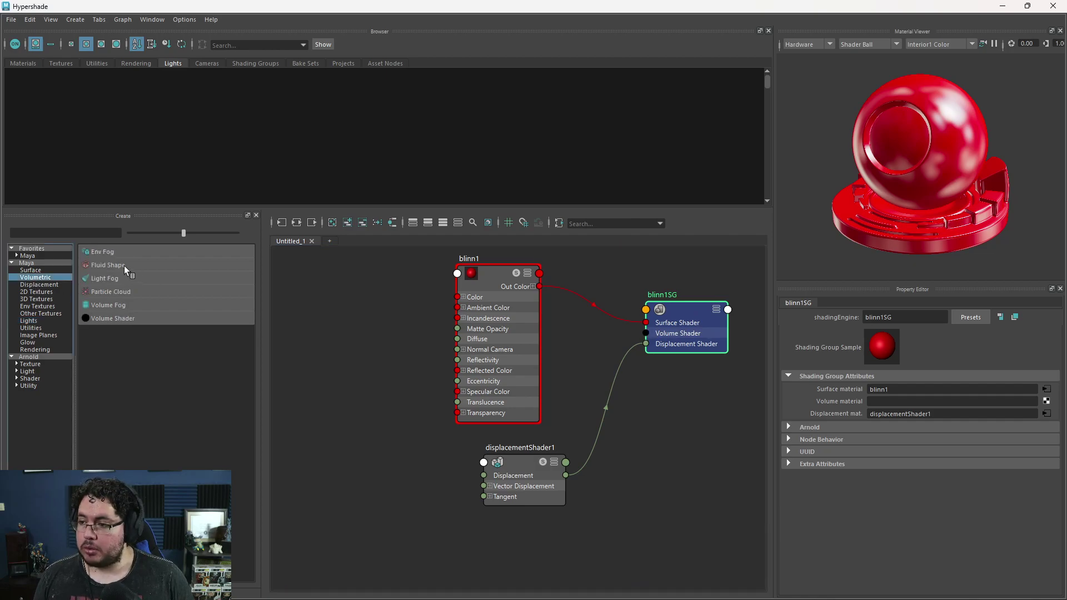
{"action": "left_click", "coordinate": [116, 305]}
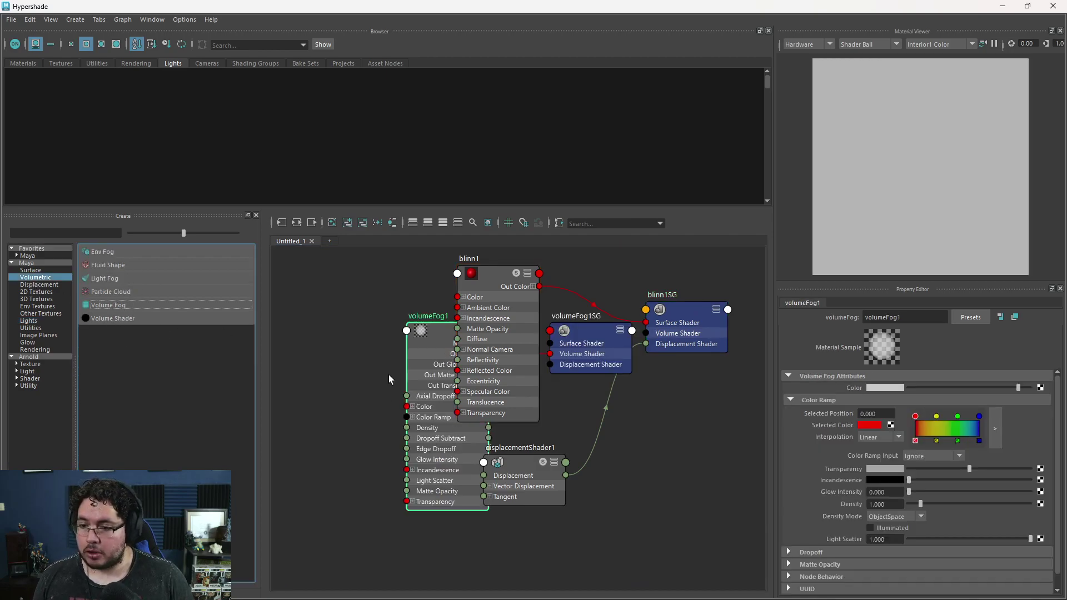
{"action": "left_click_drag", "start_coordinate": [432, 396], "coordinate": [647, 333]}
{"action": "left_click", "coordinate": [578, 370]}
{"action": "key", "text": "Delete"}
{"action": "left_click_drag", "start_coordinate": [659, 411], "coordinate": [408, 402]}
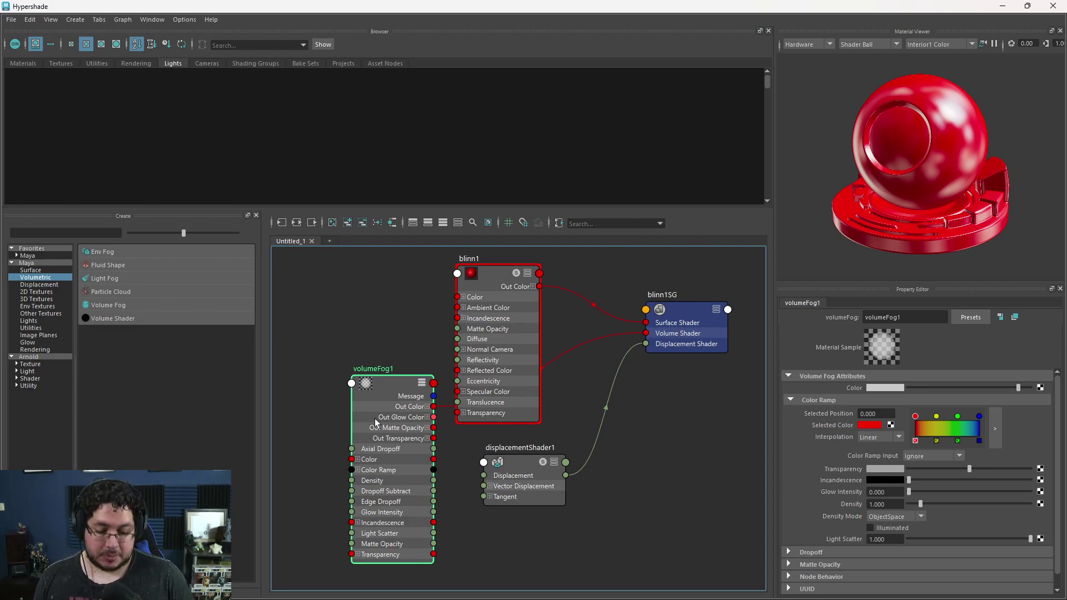
{"action": "key", "text": "Delete"}
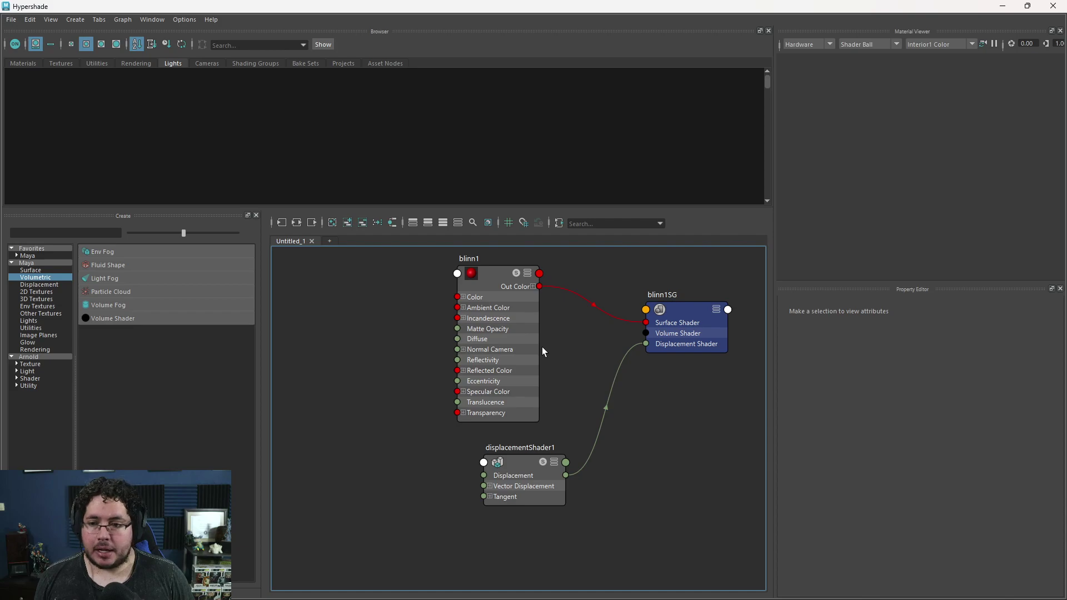
{"action": "left_click", "coordinate": [504, 336]}
{"action": "scroll", "coordinate": [464, 308], "scroll_direction": "up", "scroll_amount": 5}
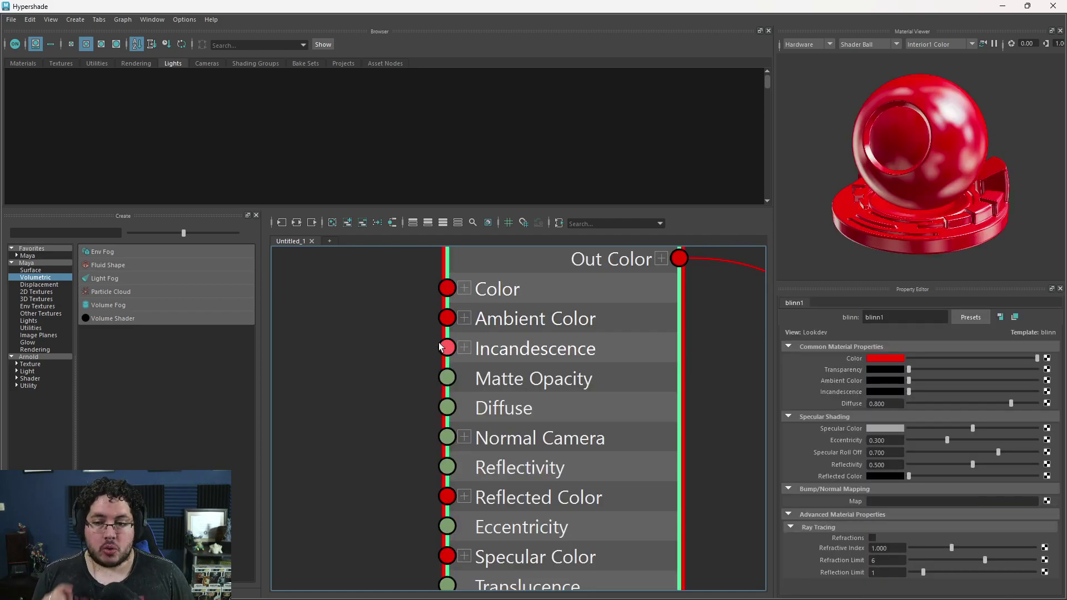
{"action": "scroll", "coordinate": [466, 384], "scroll_direction": "down", "scroll_amount": 5}
{"action": "scroll", "coordinate": [470, 384], "scroll_direction": "up", "scroll_amount": 5}
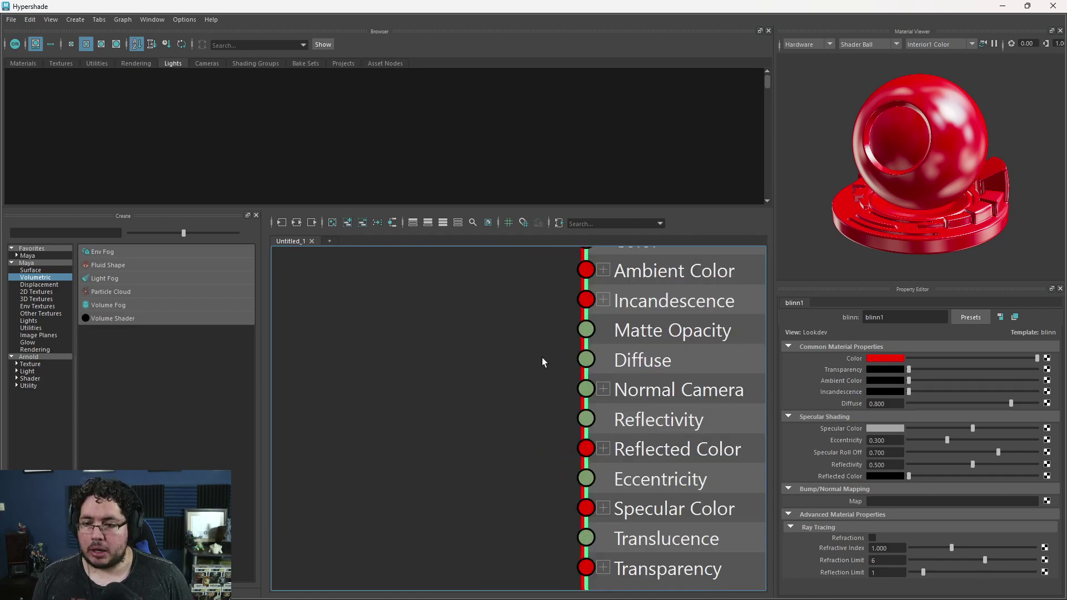
{"action": "scroll", "coordinate": [562, 358], "scroll_direction": "down", "scroll_amount": 2}
{"action": "left_click_drag", "start_coordinate": [643, 354], "coordinate": [671, 367]}
{"action": "left_click_drag", "start_coordinate": [685, 523], "coordinate": [672, 518]}
{"action": "left_click", "coordinate": [576, 493]}
{"action": "middle_click_drag", "start_coordinate": [548, 374], "coordinate": [504, 383], "text": "alt"}
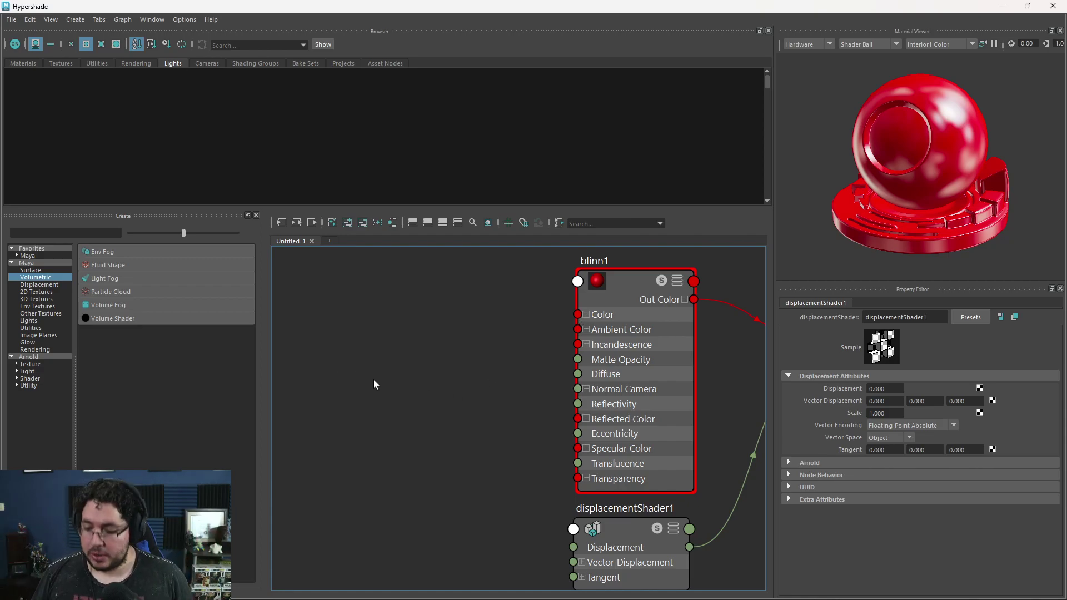
- Add a trial file texture with its place2dTexture1, then delete both nodes
{"action": "key", "text": "Tab"}
{"action": "type", "text": "COLOR"}
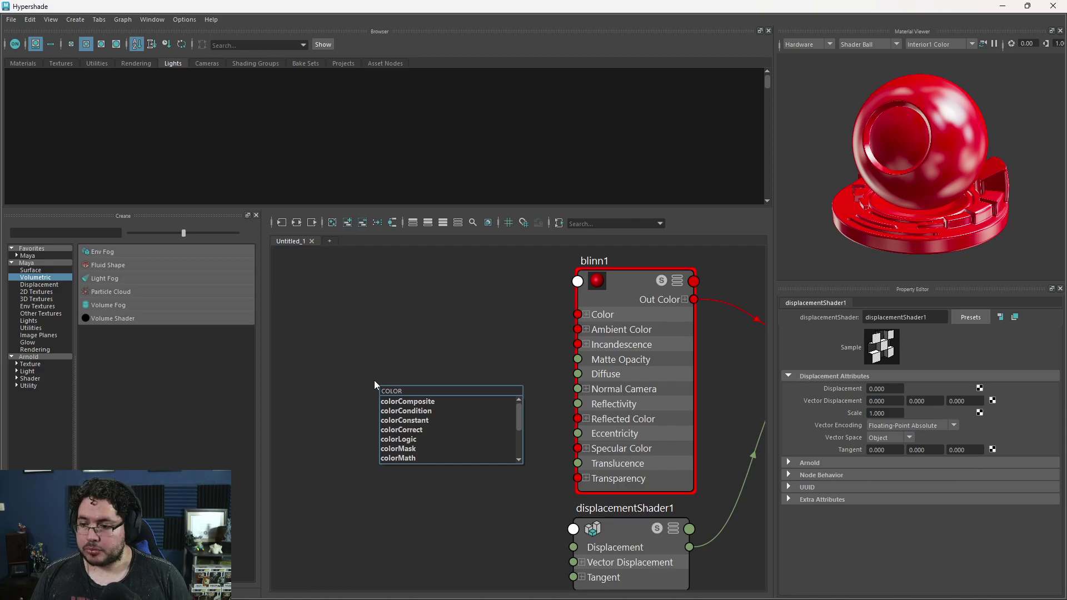
{"action": "left_click", "coordinate": [429, 415]}
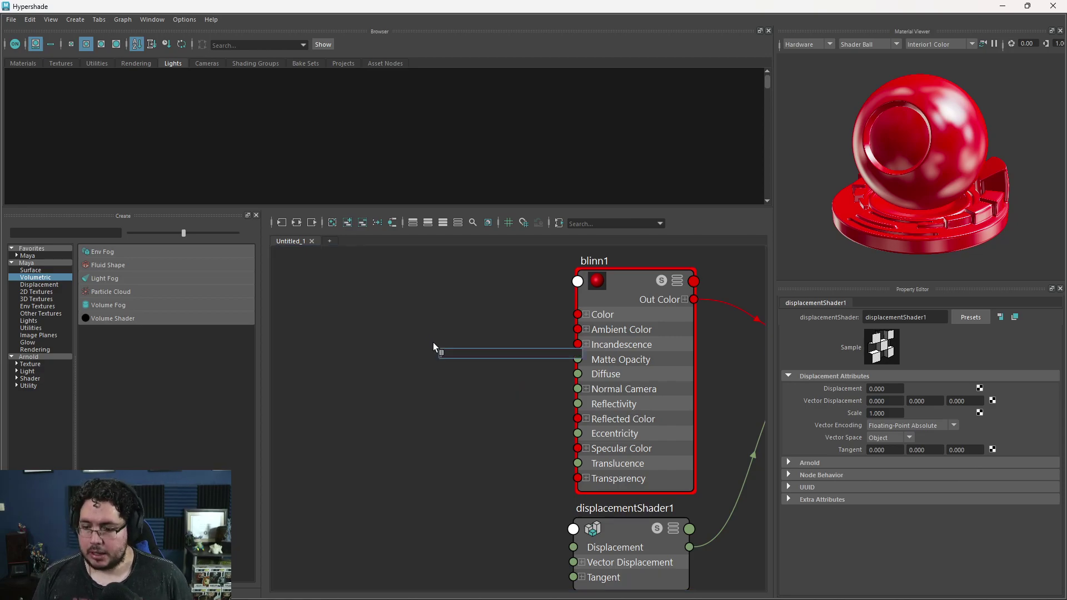
{"action": "type", "text": "FILE"}
{"action": "key", "text": "Down"}
{"action": "key", "text": "Down"}
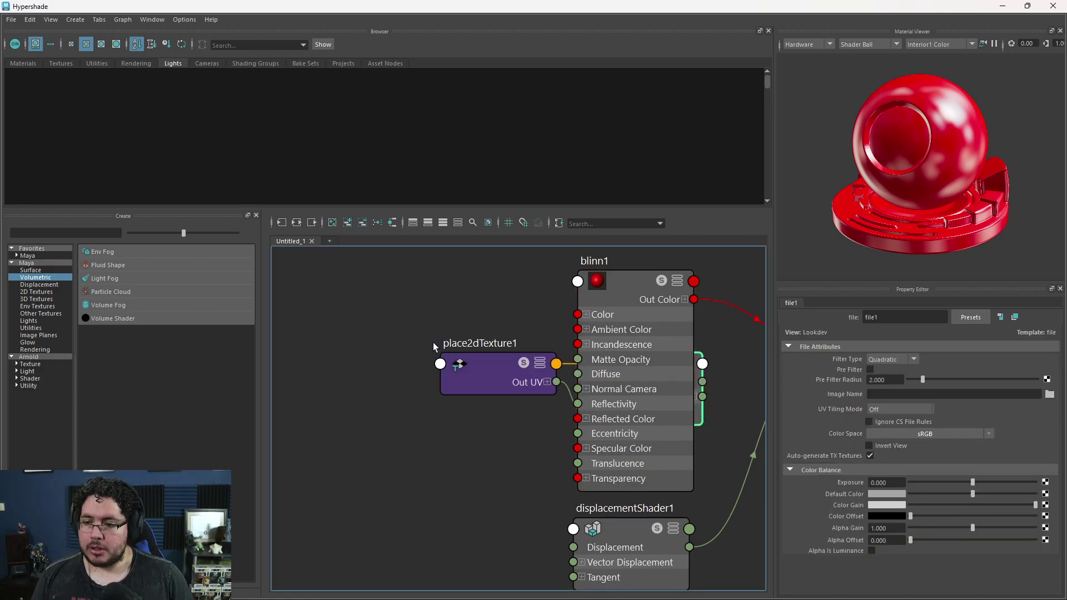
{"action": "left_click_drag", "start_coordinate": [475, 377], "coordinate": [378, 351]}
{"action": "left_click_drag", "start_coordinate": [646, 410], "coordinate": [732, 412]}
{"action": "left_click_drag", "start_coordinate": [608, 376], "coordinate": [514, 369]}
{"action": "left_click_drag", "start_coordinate": [536, 314], "coordinate": [431, 391]}
{"action": "key", "text": "Delete"}
- Create a ramp1 texture from the 2D Textures list and position it with its placement node
{"action": "key", "text": "Tab"}
{"action": "type", "text": "RAM"}
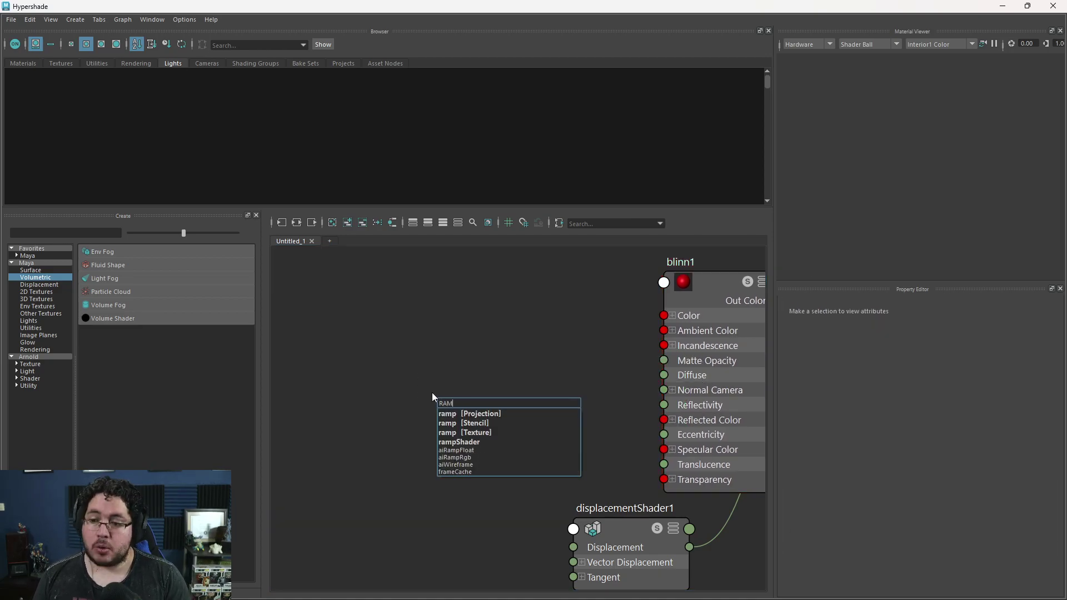
{"action": "left_click", "coordinate": [44, 292]}
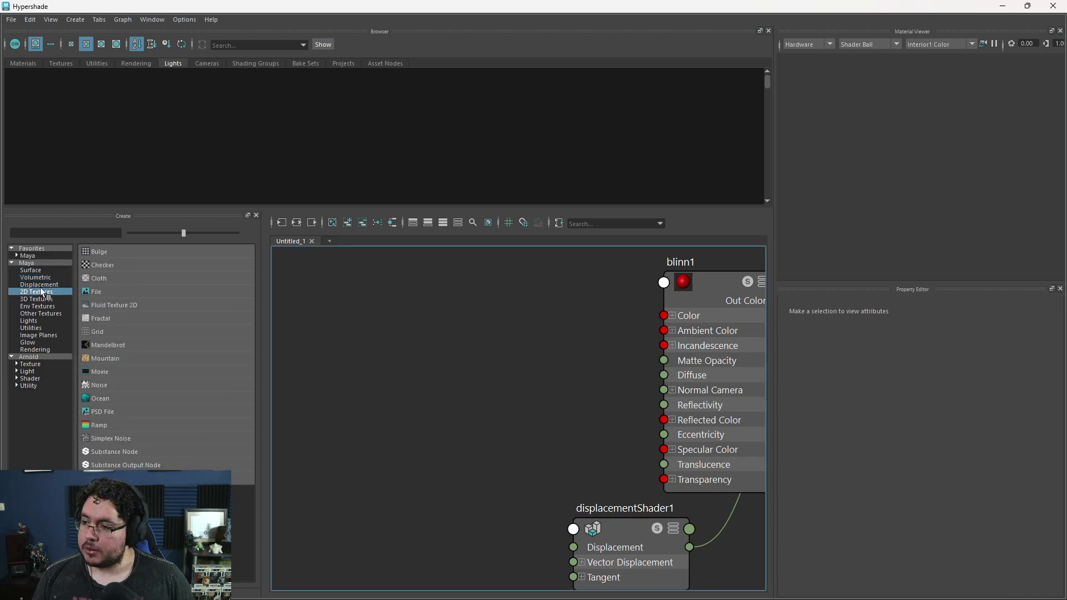
{"action": "left_click", "coordinate": [111, 427]}
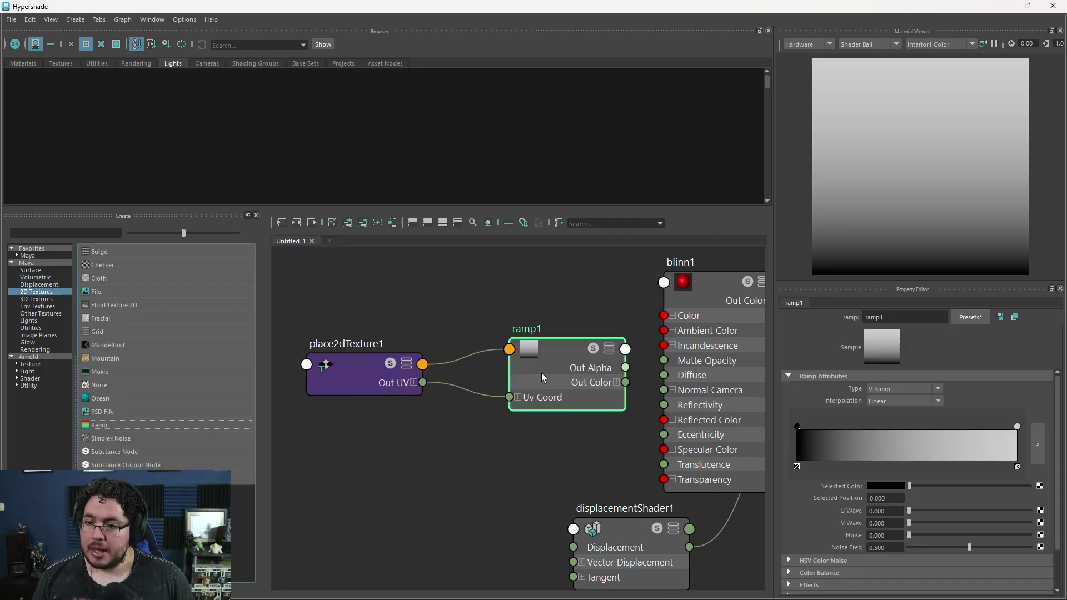
{"action": "left_click_drag", "start_coordinate": [544, 375], "coordinate": [502, 364]}
{"action": "left_click_drag", "start_coordinate": [352, 366], "coordinate": [326, 352]}
{"action": "left_click_drag", "start_coordinate": [519, 351], "coordinate": [490, 337]}
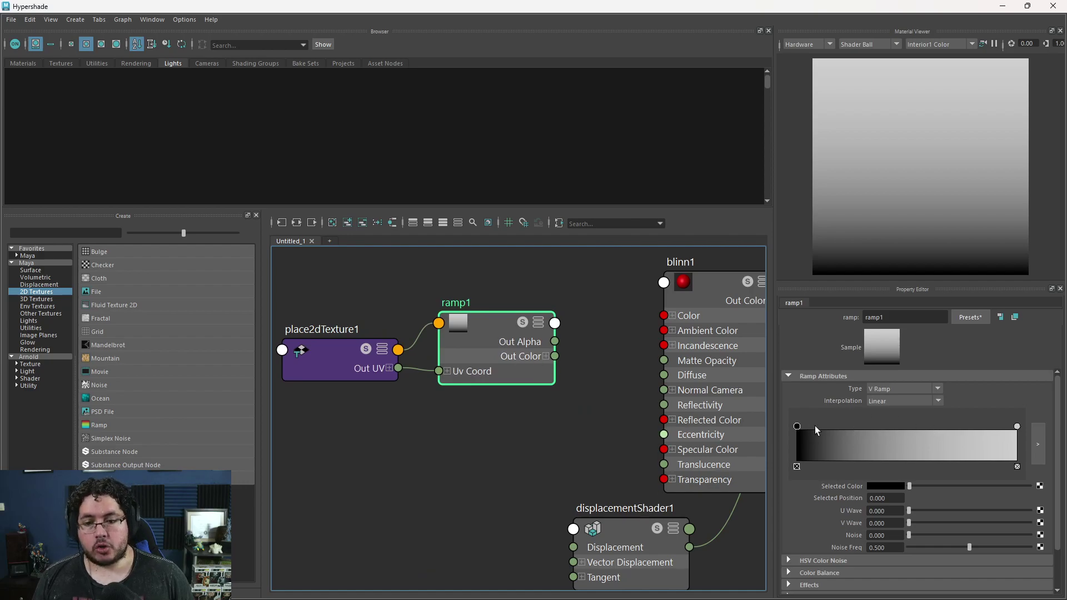
- Make ramp1 graded red to blue and connect its Out Color to blinn1's Color
{"action": "left_click", "coordinate": [885, 486]}
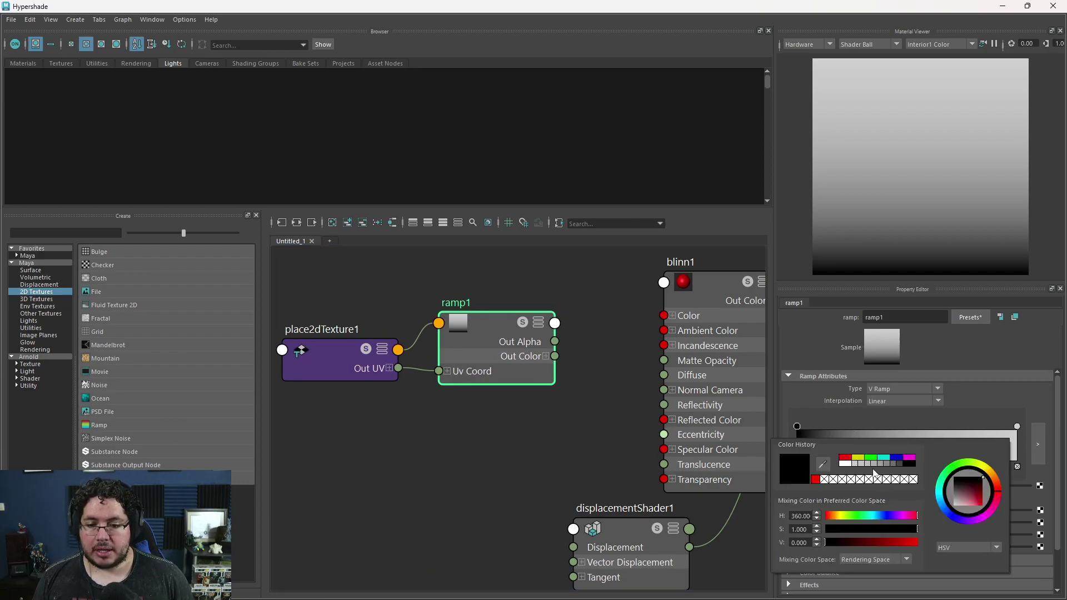
{"action": "left_click", "coordinate": [845, 457]}
{"action": "left_click", "coordinate": [1018, 427]}
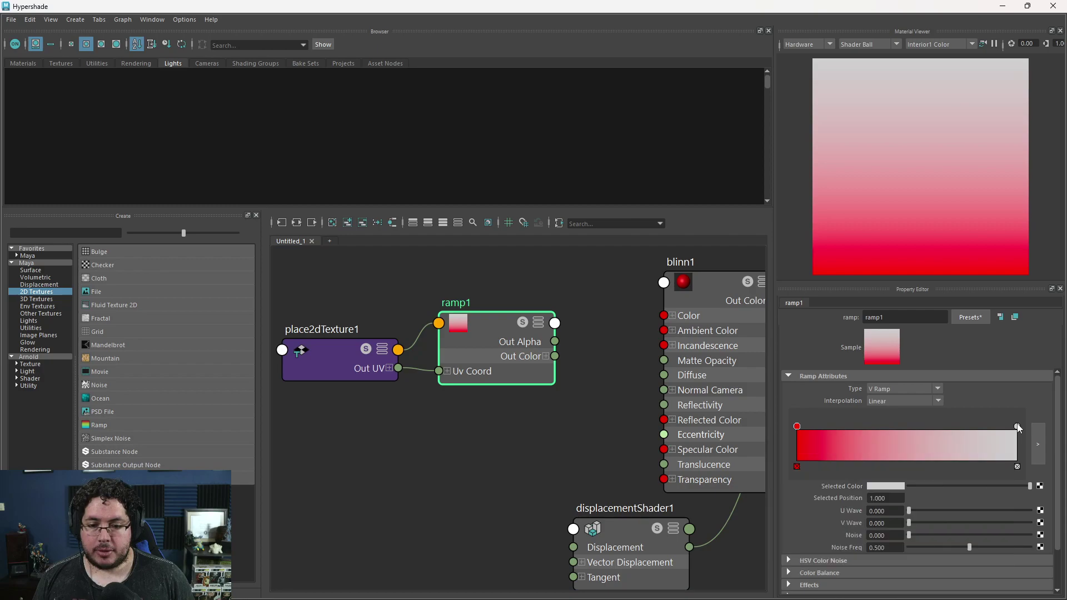
{"action": "left_click", "coordinate": [895, 483]}
{"action": "left_click", "coordinate": [901, 465]}
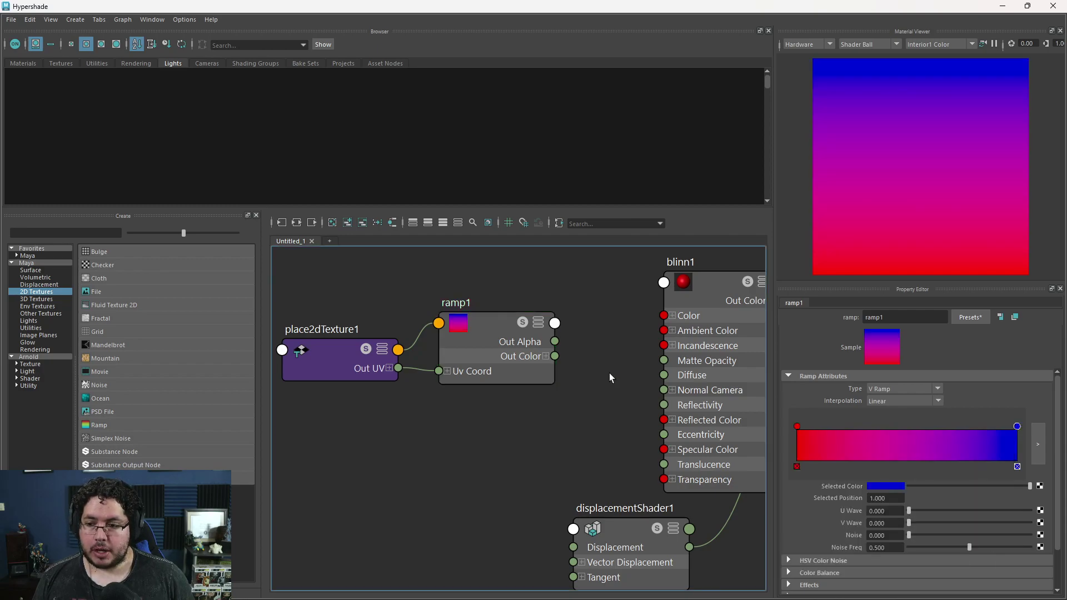
{"action": "middle_click_drag", "start_coordinate": [609, 378], "coordinate": [563, 369], "text": "alt"}
{"action": "left_click_drag", "start_coordinate": [508, 347], "coordinate": [617, 307]}
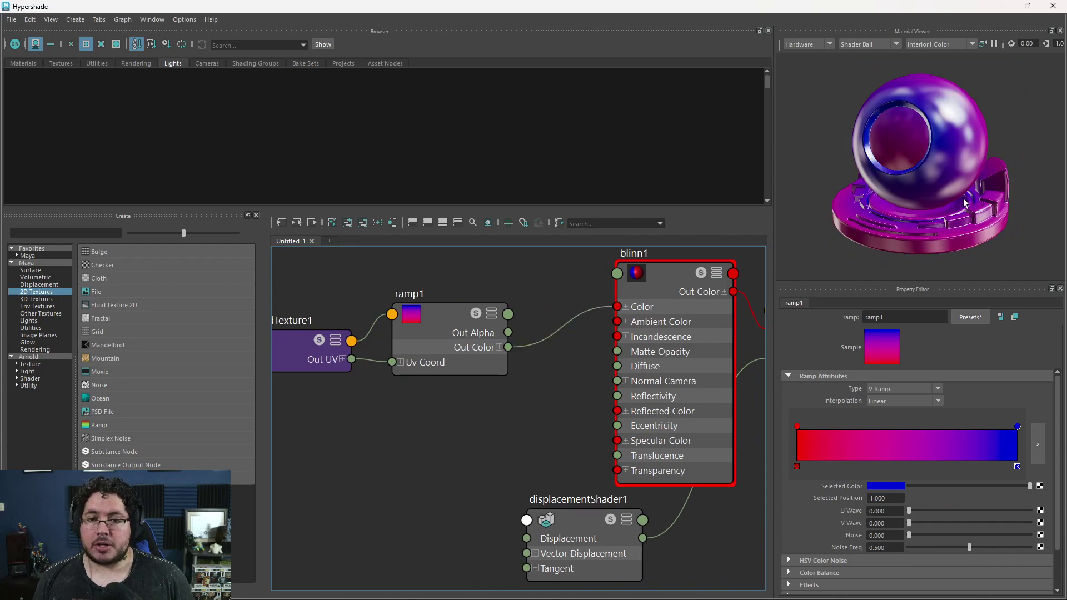
{"action": "left_click_drag", "start_coordinate": [964, 203], "coordinate": [957, 131], "text": "alt"}
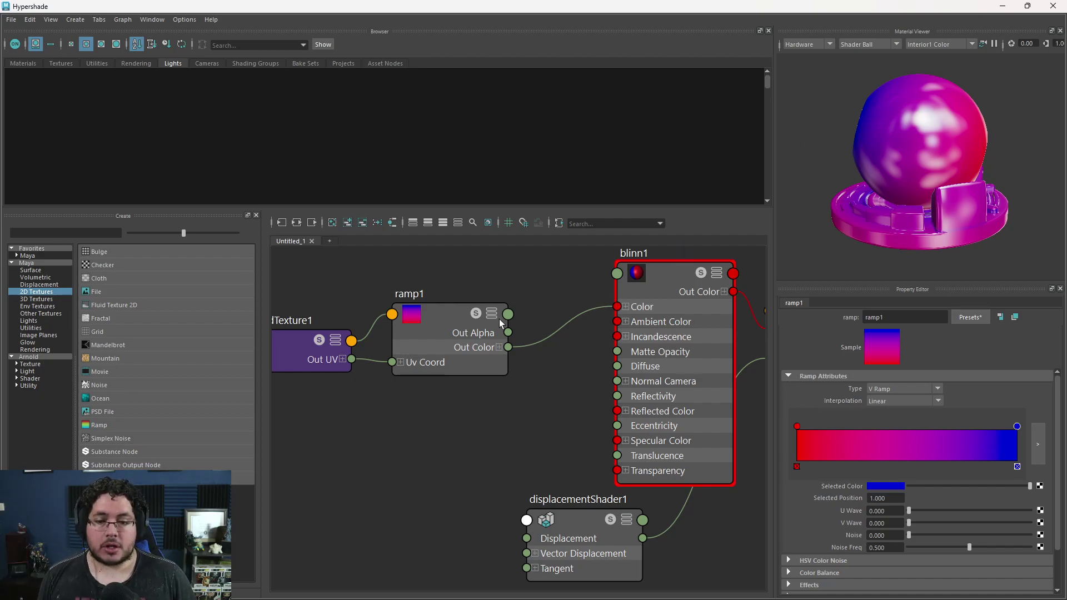
{"action": "middle_click_drag", "start_coordinate": [352, 380], "coordinate": [440, 390], "text": "alt"}
{"action": "left_click_drag", "start_coordinate": [405, 350], "coordinate": [381, 322]}
{"action": "left_click_drag", "start_coordinate": [534, 343], "coordinate": [499, 332]}
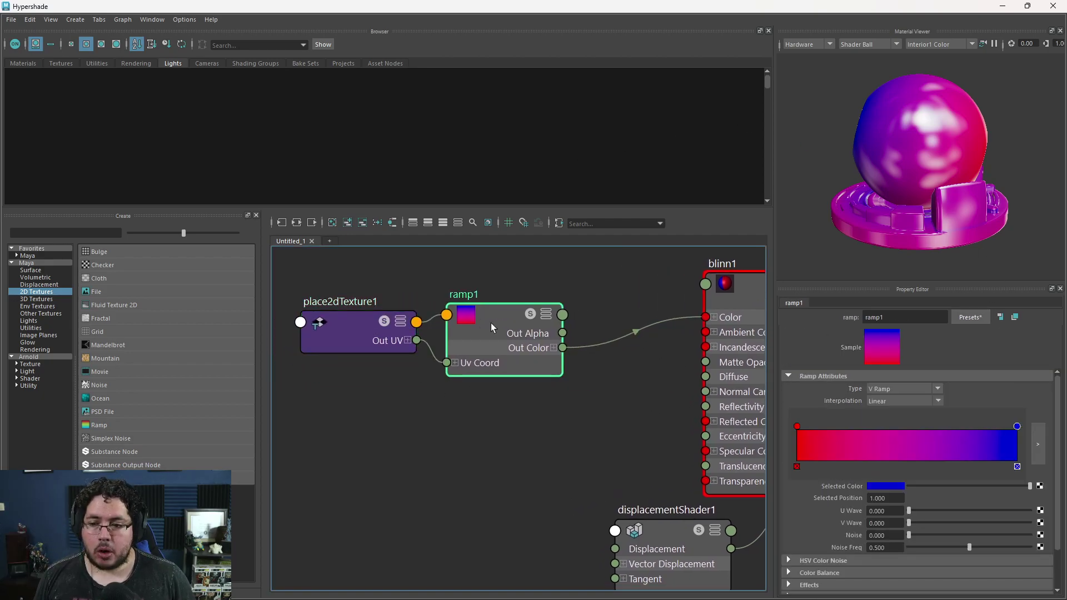
{"action": "middle_click_drag", "start_coordinate": [725, 365], "coordinate": [597, 349], "text": "alt"}
{"action": "left_click_drag", "start_coordinate": [598, 349], "coordinate": [575, 349]}
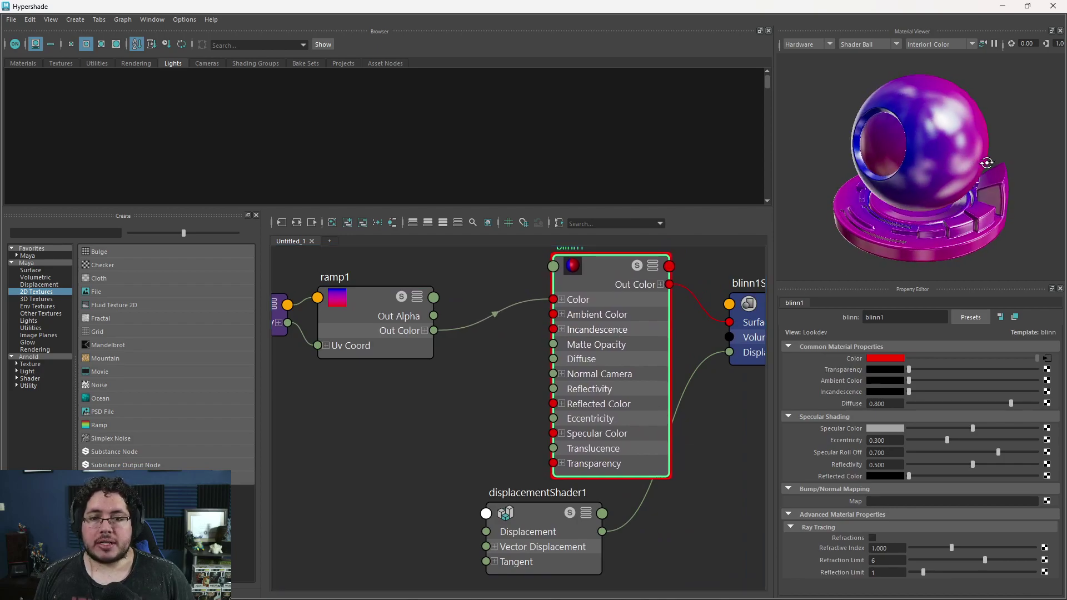
{"action": "middle_click_drag", "start_coordinate": [495, 358], "coordinate": [594, 337], "text": "alt"}
{"action": "left_click", "coordinate": [471, 321]}
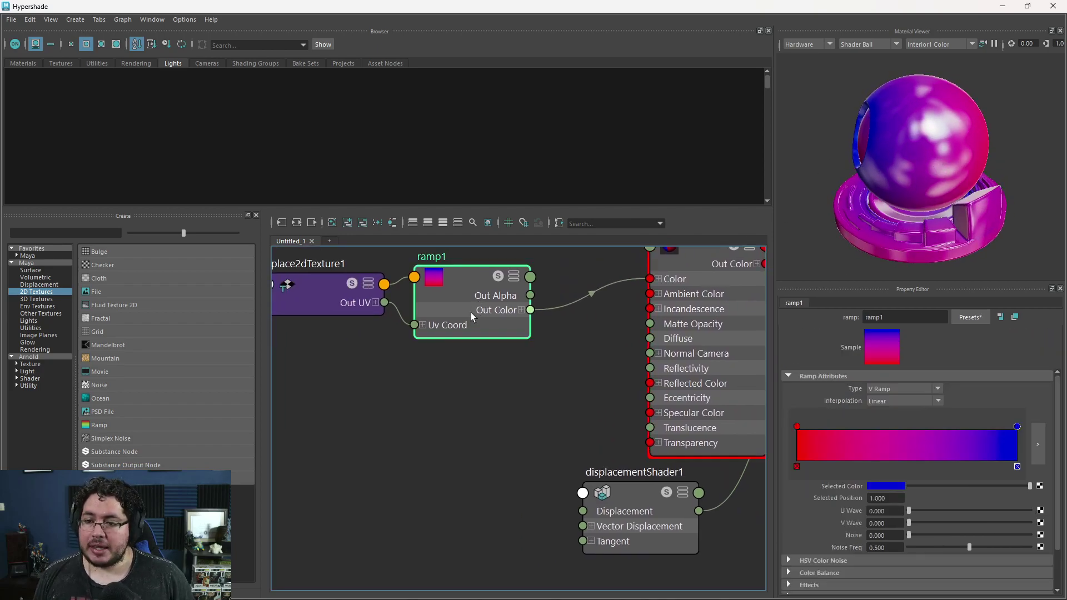
{"action": "middle_click_drag", "start_coordinate": [506, 332], "coordinate": [512, 370], "text": "alt"}
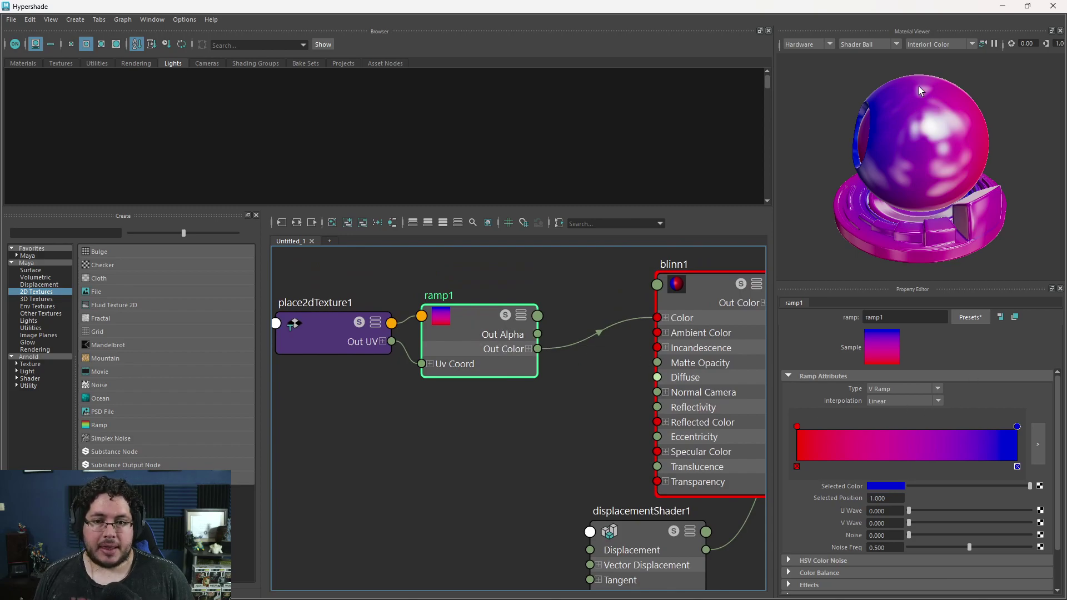
- Create a checker1 texture and wire it into blinn1's Color, checking the preview ball
{"action": "middle_click_drag", "start_coordinate": [564, 376], "coordinate": [580, 349], "text": "alt"}
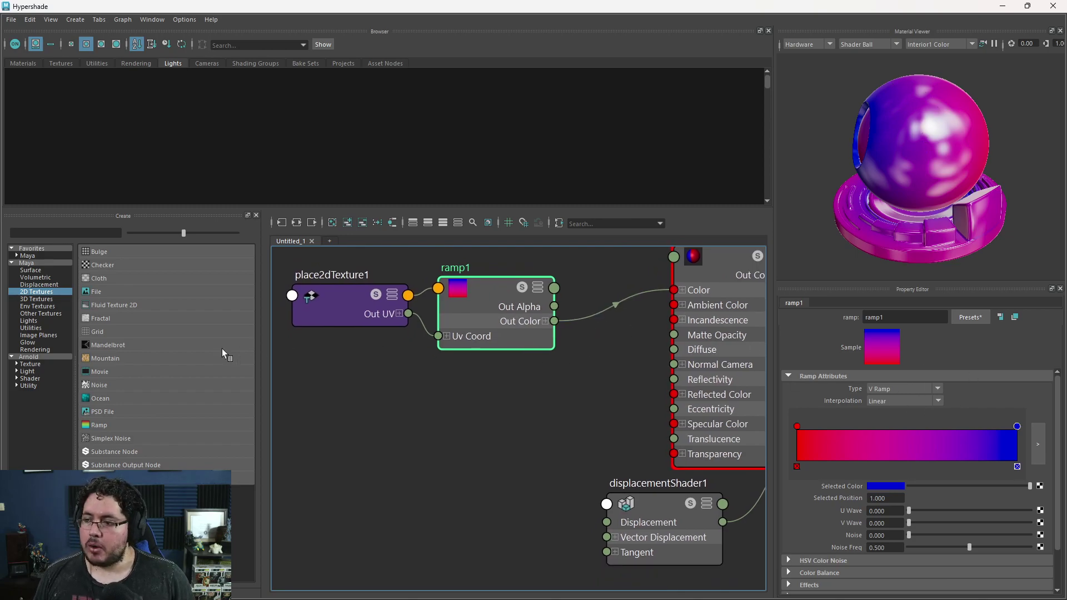
{"action": "left_click", "coordinate": [99, 265]}
{"action": "left_click_drag", "start_coordinate": [372, 420], "coordinate": [322, 408]}
{"action": "left_click_drag", "start_coordinate": [577, 424], "coordinate": [726, 259]}
{"action": "left_click_drag", "start_coordinate": [898, 157], "coordinate": [967, 97], "text": "alt"}
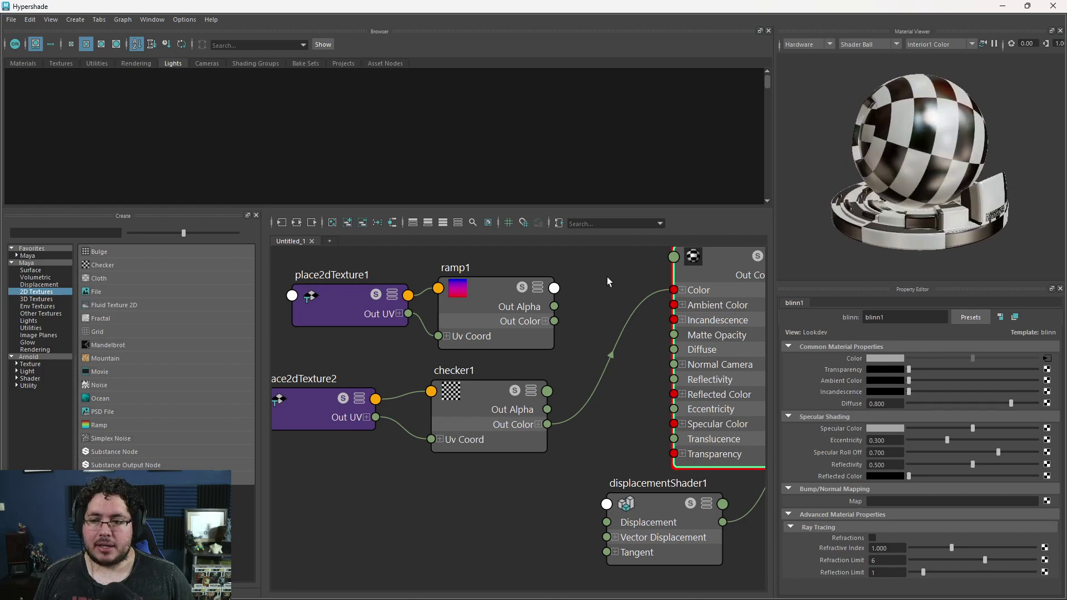
- Reposition ramp1 and move it together with place2dTexture1 up and left
{"action": "middle_click_drag", "start_coordinate": [596, 320], "coordinate": [651, 330], "text": "alt"}
{"action": "left_click_drag", "start_coordinate": [508, 286], "coordinate": [543, 279]}
{"action": "left_click", "coordinate": [454, 335]}
{"action": "scroll", "coordinate": [486, 337], "scroll_direction": "down", "scroll_amount": 3}
{"action": "middle_click_drag", "start_coordinate": [490, 331], "coordinate": [448, 355], "text": "alt"}
{"action": "left_click_drag", "start_coordinate": [522, 299], "coordinate": [410, 356]}
{"action": "left_click_drag", "start_coordinate": [502, 346], "coordinate": [459, 333]}
- Browse the Utilities node types in the Create panel
{"action": "left_click", "coordinate": [33, 328]}
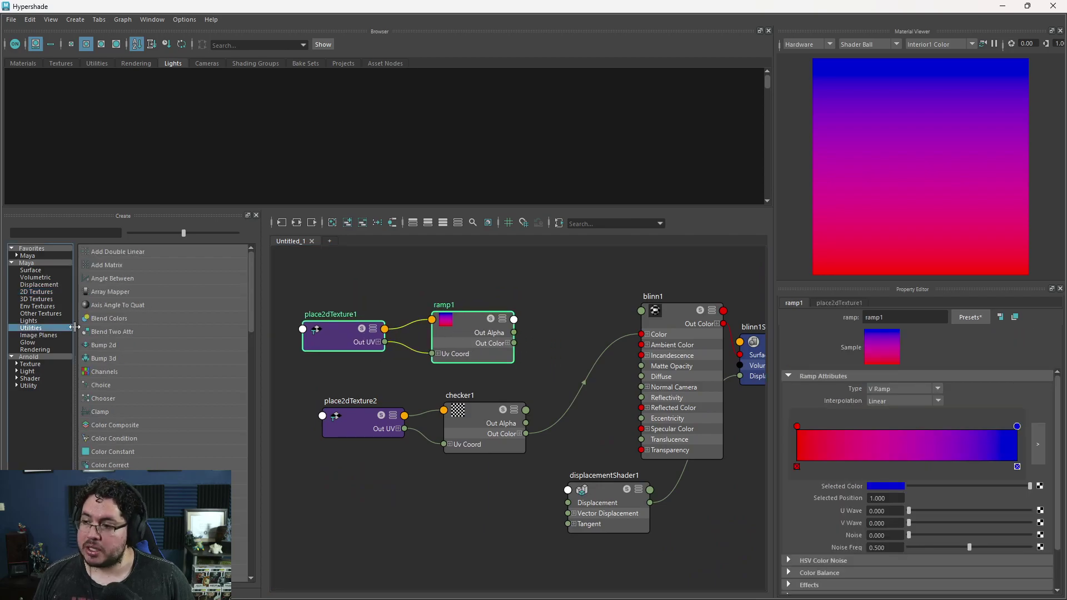
{"action": "scroll", "coordinate": [143, 278], "scroll_direction": "down", "scroll_amount": 4}
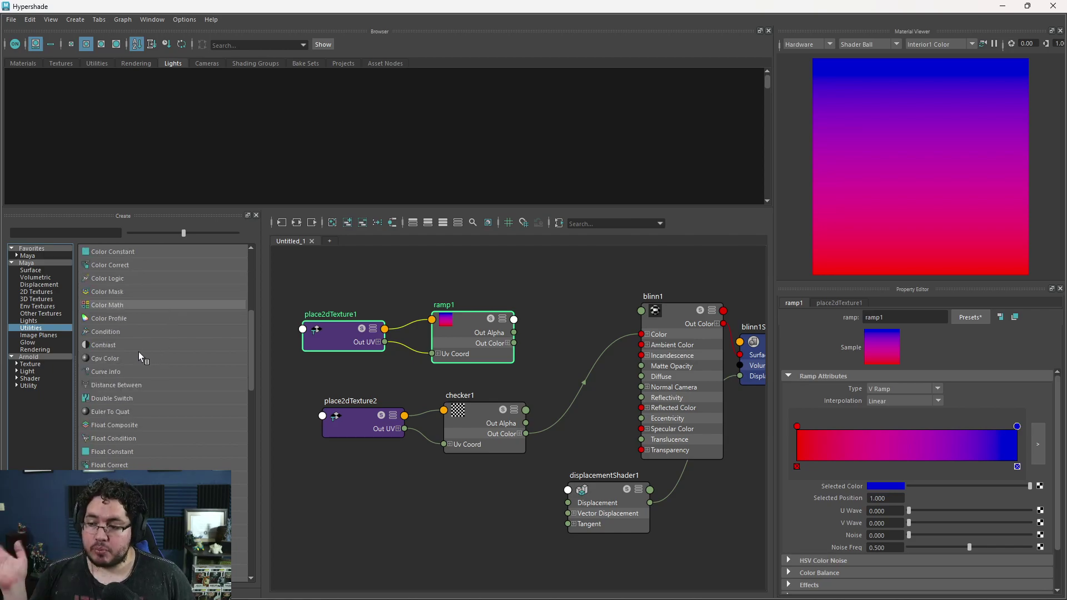
{"action": "scroll", "coordinate": [138, 356], "scroll_direction": "down", "scroll_amount": 4}
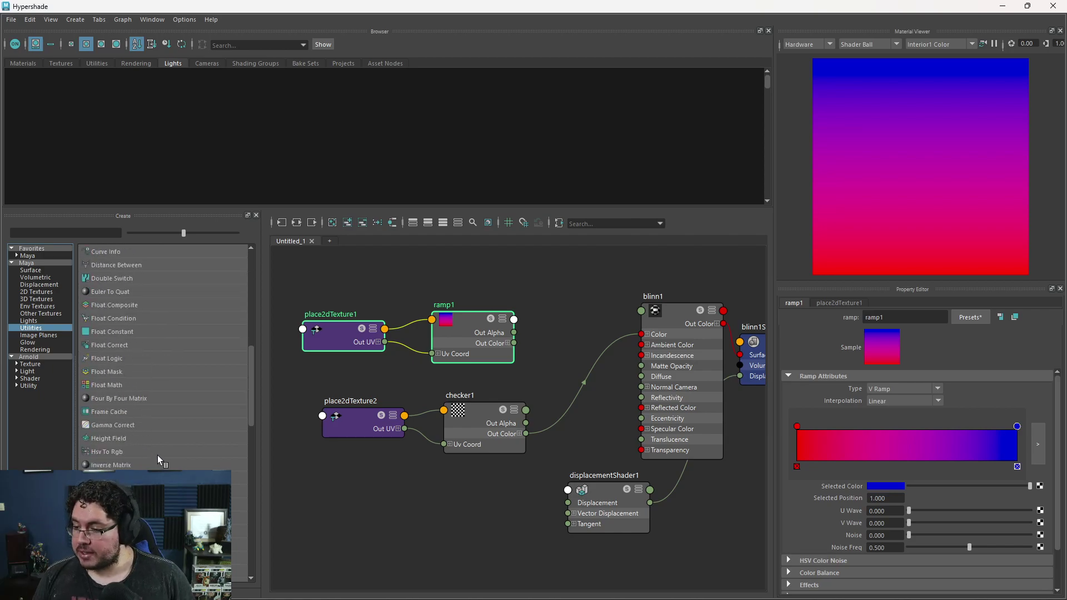
{"action": "scroll", "coordinate": [158, 455], "scroll_direction": "down", "scroll_amount": 4}
{"action": "scroll", "coordinate": [161, 389], "scroll_direction": "up", "scroll_amount": 4}
- Create a multiplyDivide1 node via the 'MULTI' search and place it left of blinn1
{"action": "left_click", "coordinate": [332, 389]}
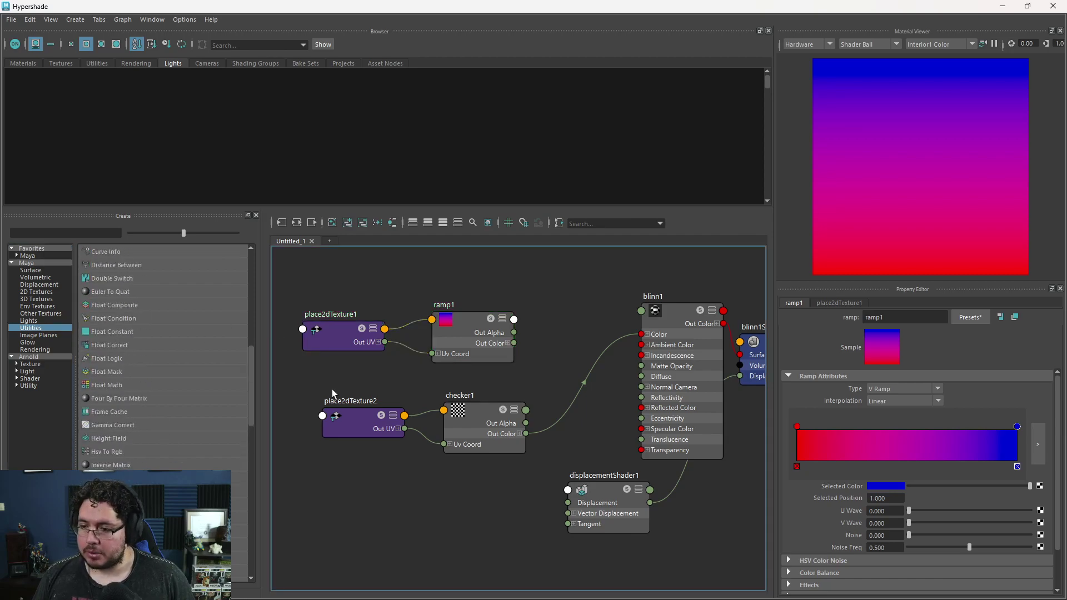
{"action": "key", "text": "Tab"}
{"action": "type", "text": "MULTI"}
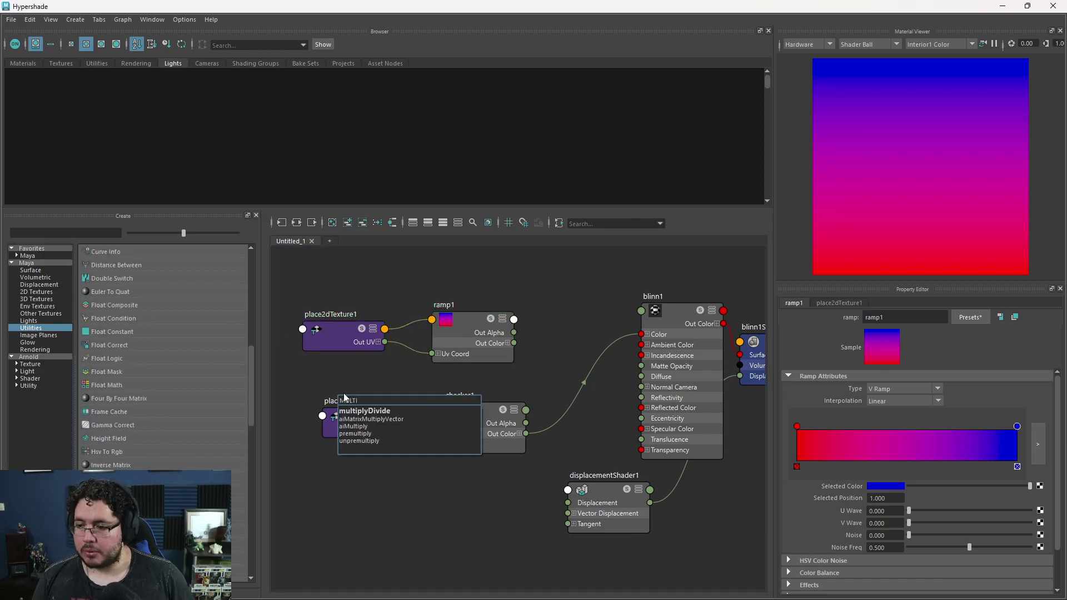
{"action": "left_click", "coordinate": [365, 411]}
{"action": "left_click_drag", "start_coordinate": [391, 407], "coordinate": [389, 364]}
{"action": "left_click_drag", "start_coordinate": [354, 432], "coordinate": [563, 299]}
{"action": "scroll", "coordinate": [563, 299], "scroll_direction": "up", "scroll_amount": 5}
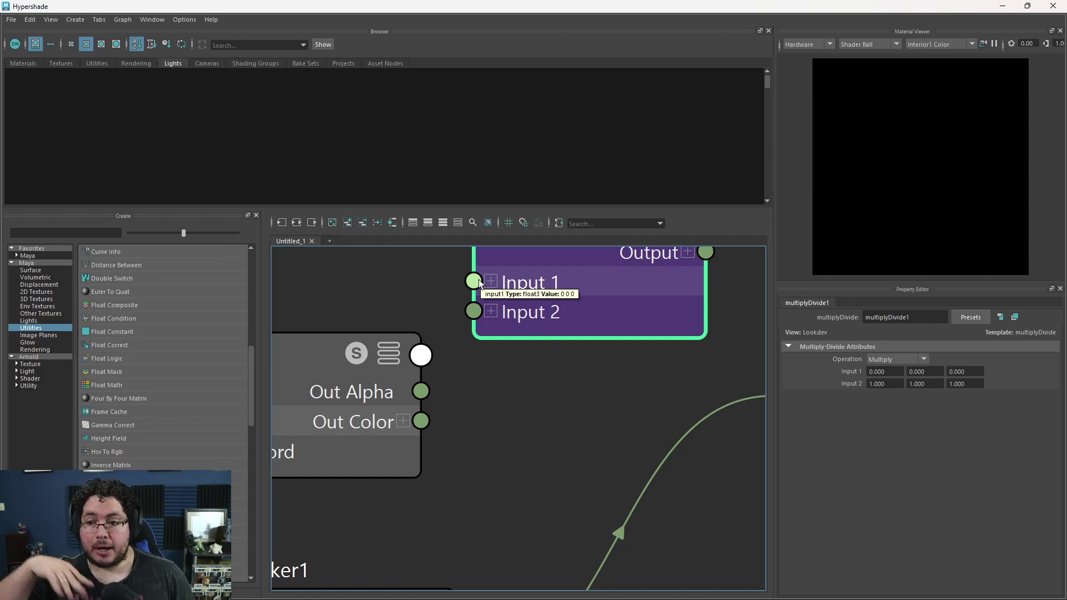
{"action": "scroll", "coordinate": [517, 399], "scroll_direction": "down", "scroll_amount": 8}
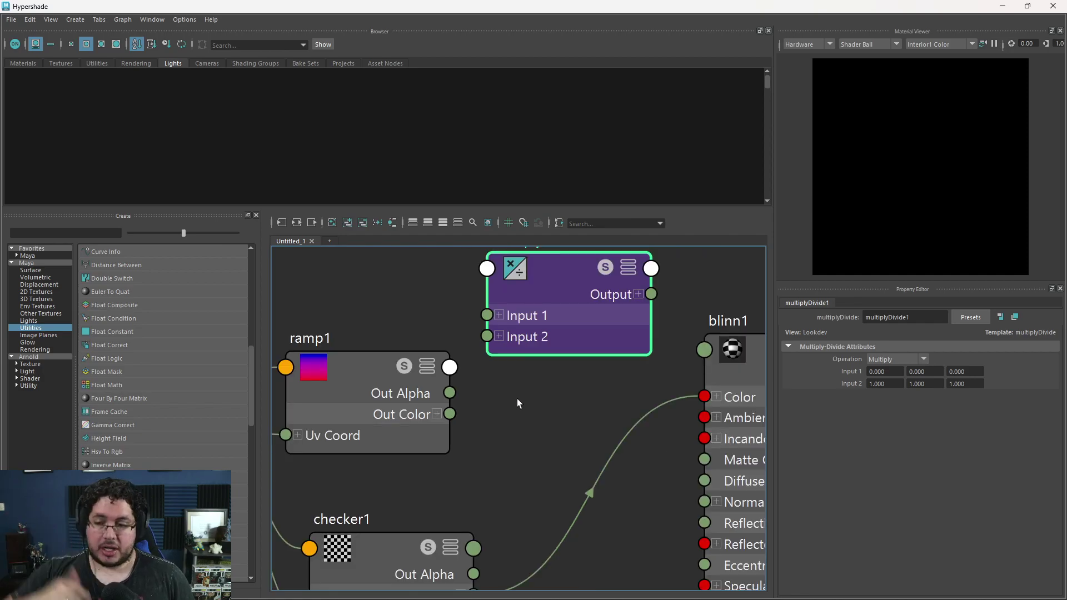
{"action": "scroll", "coordinate": [504, 398], "scroll_direction": "up", "scroll_amount": 3}
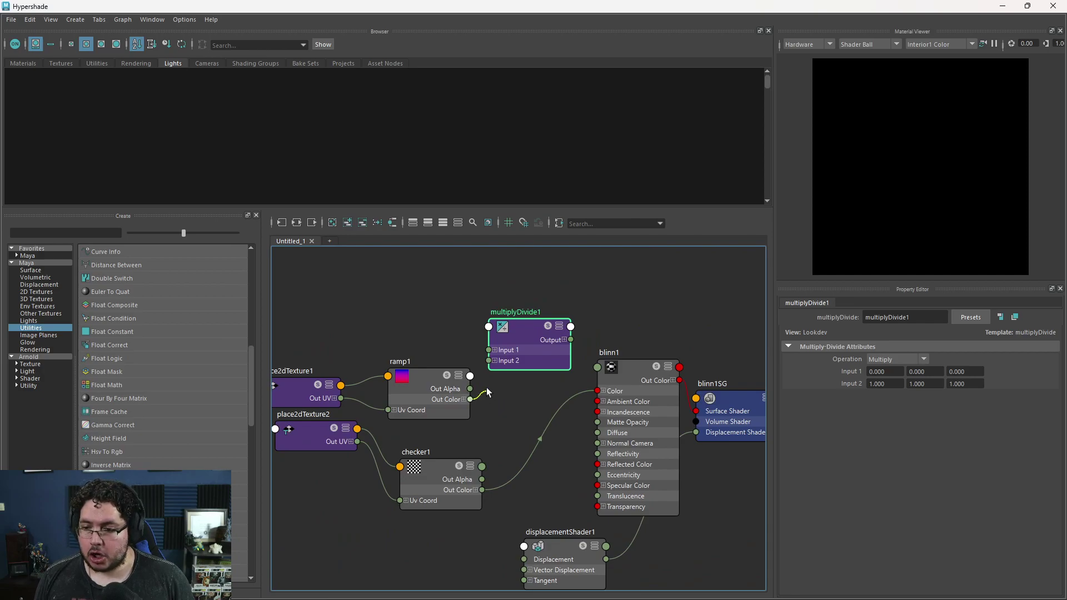
- Wire ramp1 into Input 1, checker1 into Input 2, and multiplyDivide1's Output into blinn1's Color
{"action": "left_click_drag", "start_coordinate": [487, 354], "coordinate": [489, 350]}
{"action": "left_click_drag", "start_coordinate": [535, 323], "coordinate": [540, 302]}
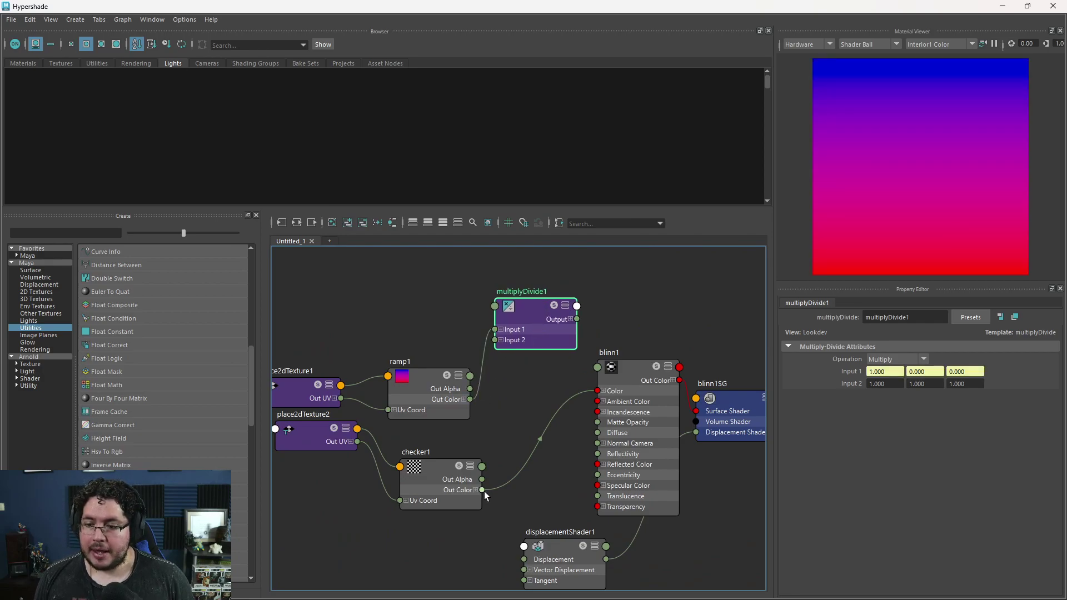
{"action": "left_click_drag", "start_coordinate": [500, 378], "coordinate": [495, 340]}
{"action": "left_click_drag", "start_coordinate": [594, 377], "coordinate": [598, 394]}
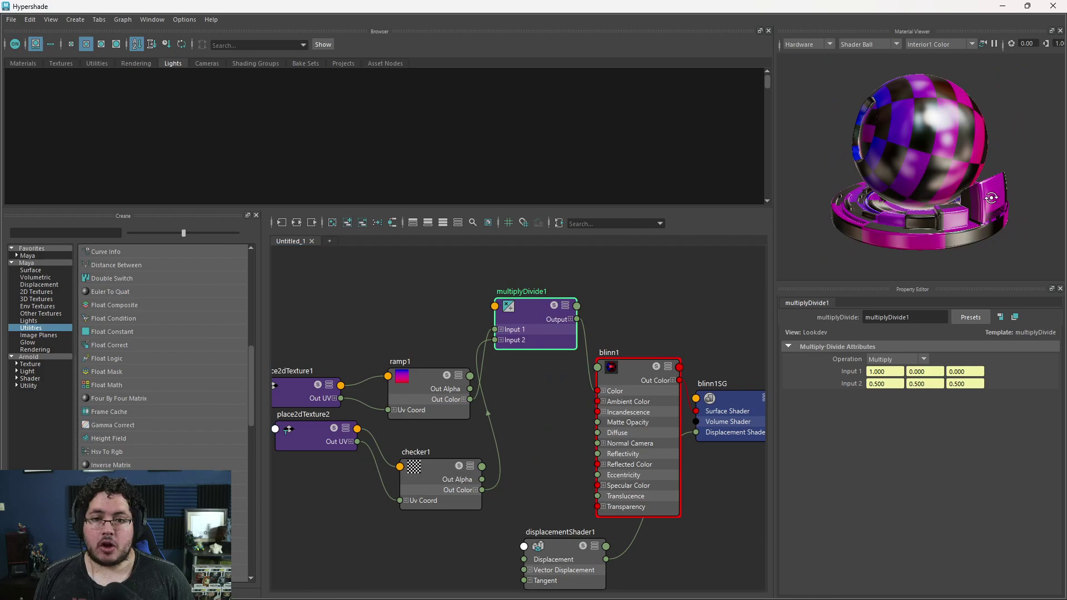
{"action": "left_click_drag", "start_coordinate": [925, 177], "coordinate": [958, 159]}
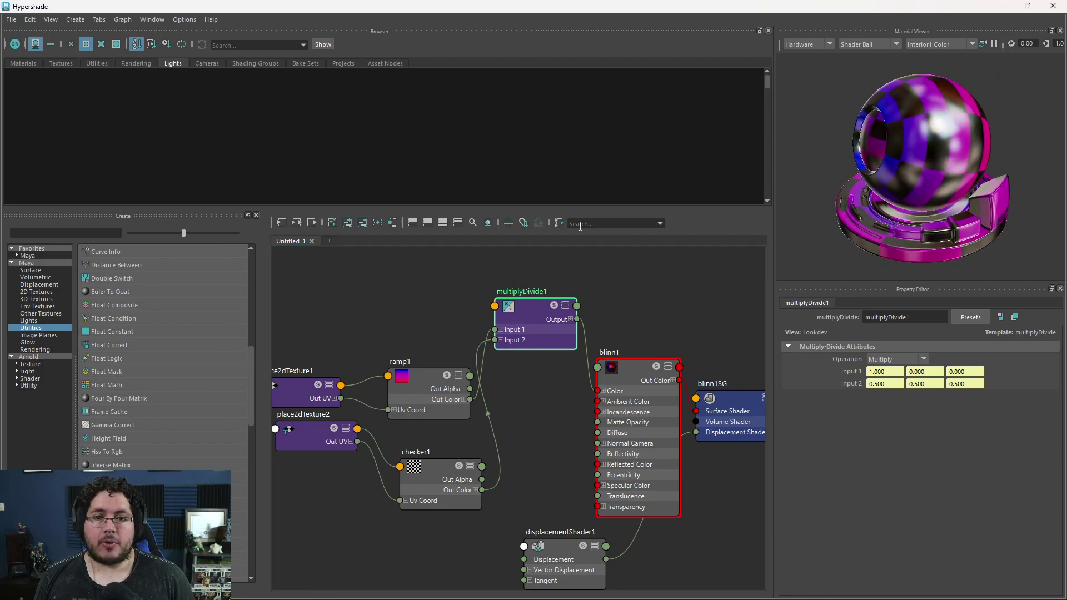
- Tidy the graph, moving the ramp and checker groups up-left beside multiplyDivide1
{"action": "mouse_move", "coordinate": [538, 322]}
{"action": "left_mouse_down"}
{"action": "mouse_move", "coordinate": [543, 329]}
{"action": "mouse_move", "coordinate": [553, 314]}
{"action": "left_mouse_up"}
{"action": "middle_click_drag", "start_coordinate": [506, 351], "coordinate": [552, 338], "text": "alt"}
{"action": "left_click_drag", "start_coordinate": [467, 307], "coordinate": [352, 381]}
{"action": "left_click_drag", "start_coordinate": [455, 378], "coordinate": [434, 314]}
{"action": "left_click_drag", "start_coordinate": [474, 412], "coordinate": [363, 481]}
{"action": "left_click_drag", "start_coordinate": [478, 454], "coordinate": [432, 412]}
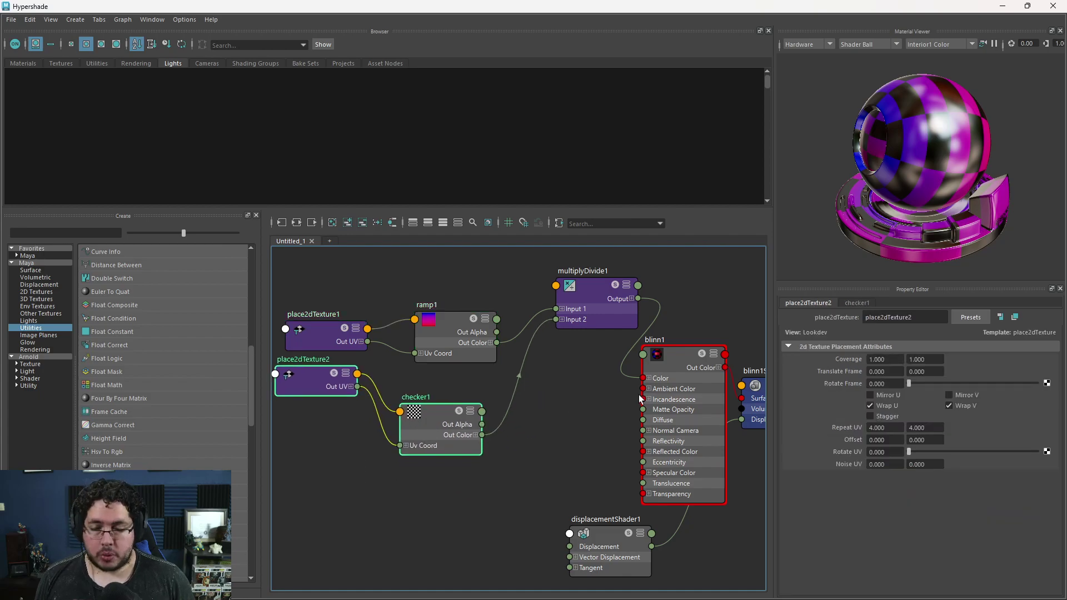
{"action": "left_click", "coordinate": [606, 407]}
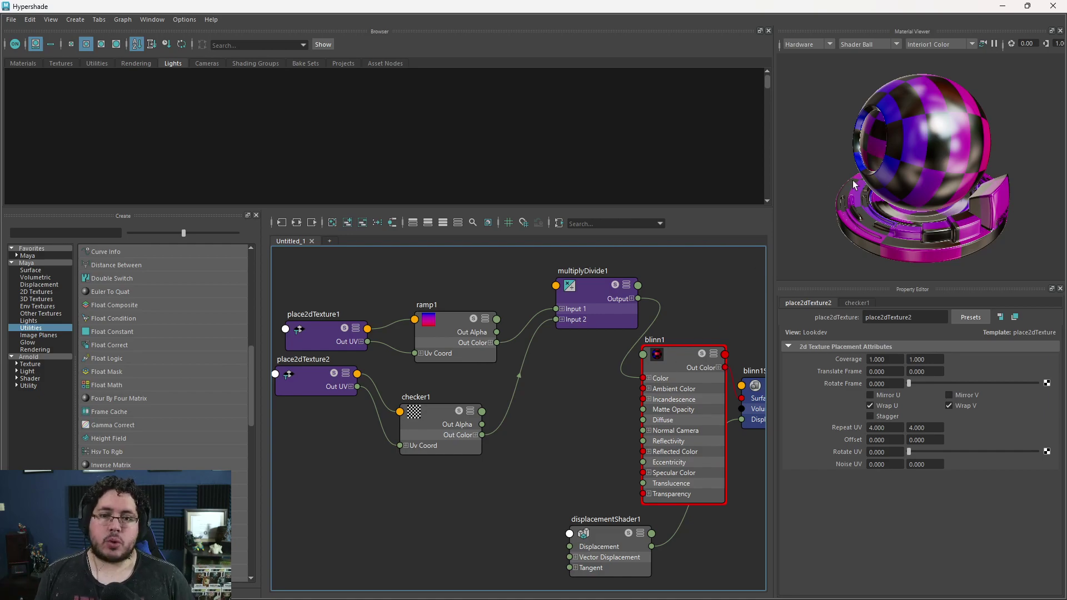
{"action": "left_click_drag", "start_coordinate": [949, 146], "coordinate": [843, 173]}
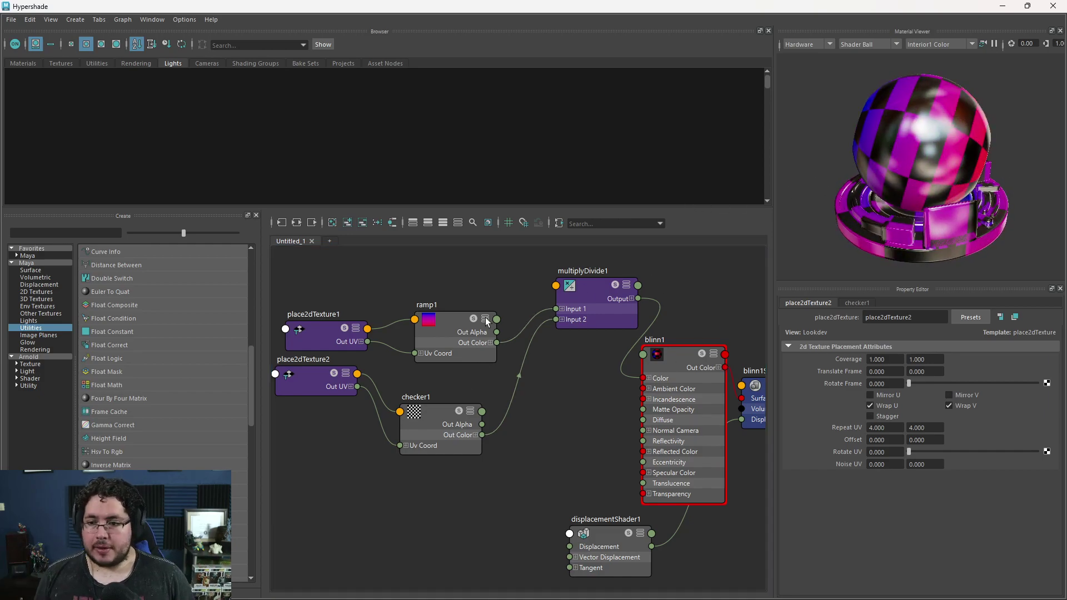
{"action": "left_click_drag", "start_coordinate": [485, 318], "coordinate": [462, 304]}
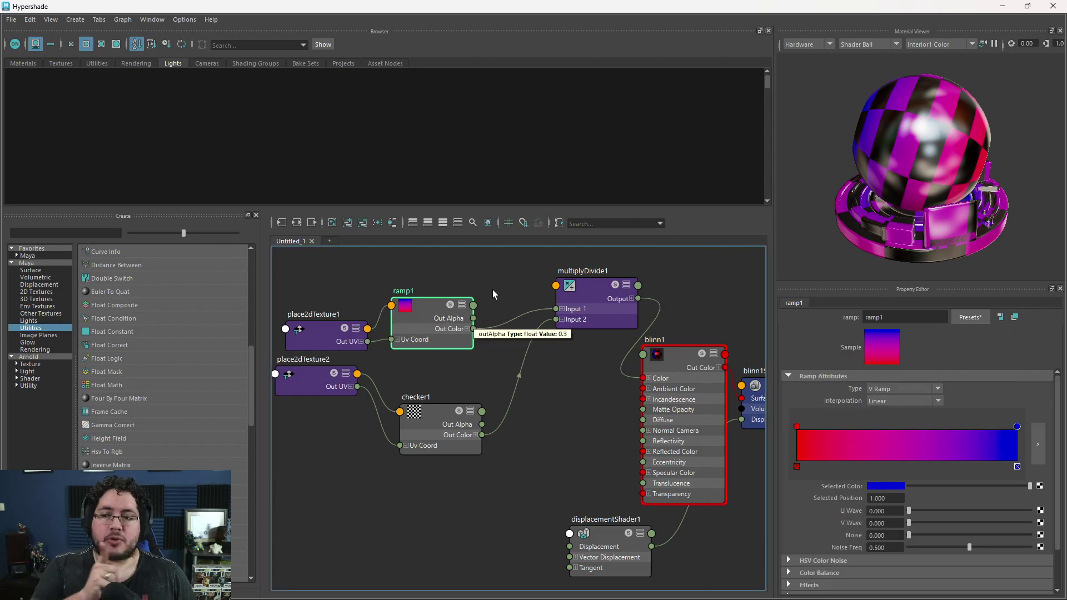
{"action": "middle_click_drag", "start_coordinate": [506, 294], "coordinate": [560, 370]}
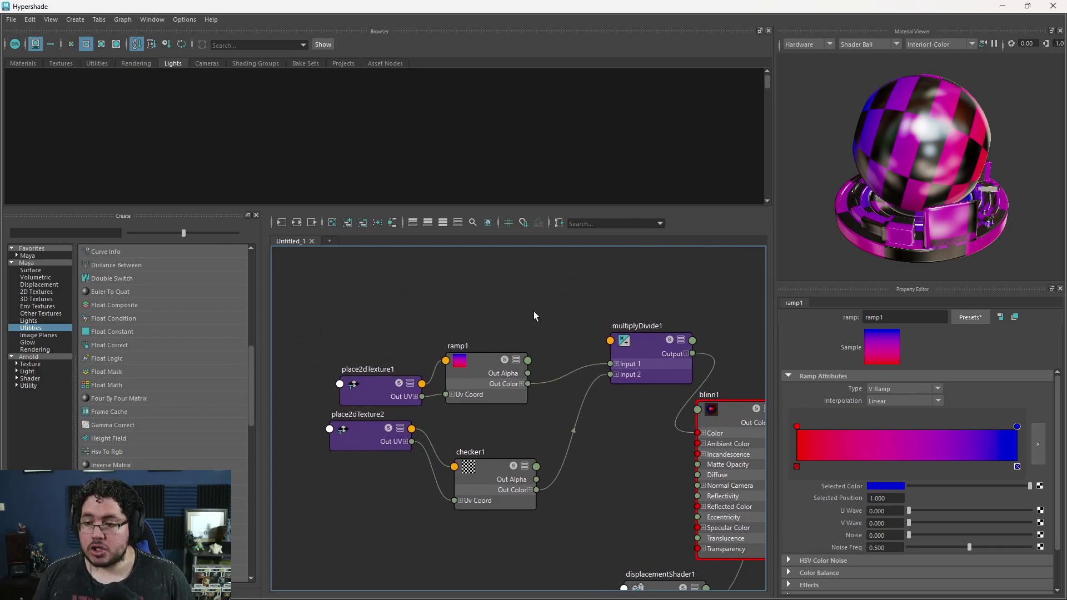
- Create a projected ramp node (ramp2) and move it with place2dTexture3 up-left in the graph
{"action": "key", "text": "Tab"}
{"action": "type", "text": "ramp"}
{"action": "key", "text": "Return"}
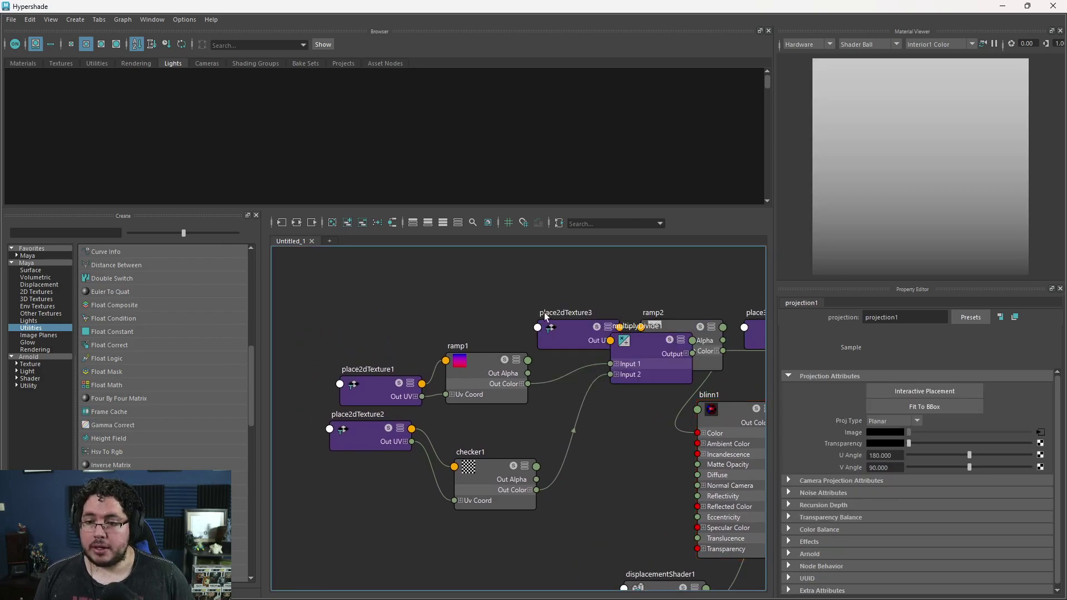
{"action": "middle_click_drag", "start_coordinate": [590, 314], "coordinate": [529, 334], "text": "alt"}
{"action": "left_click_drag", "start_coordinate": [650, 360], "coordinate": [621, 304]}
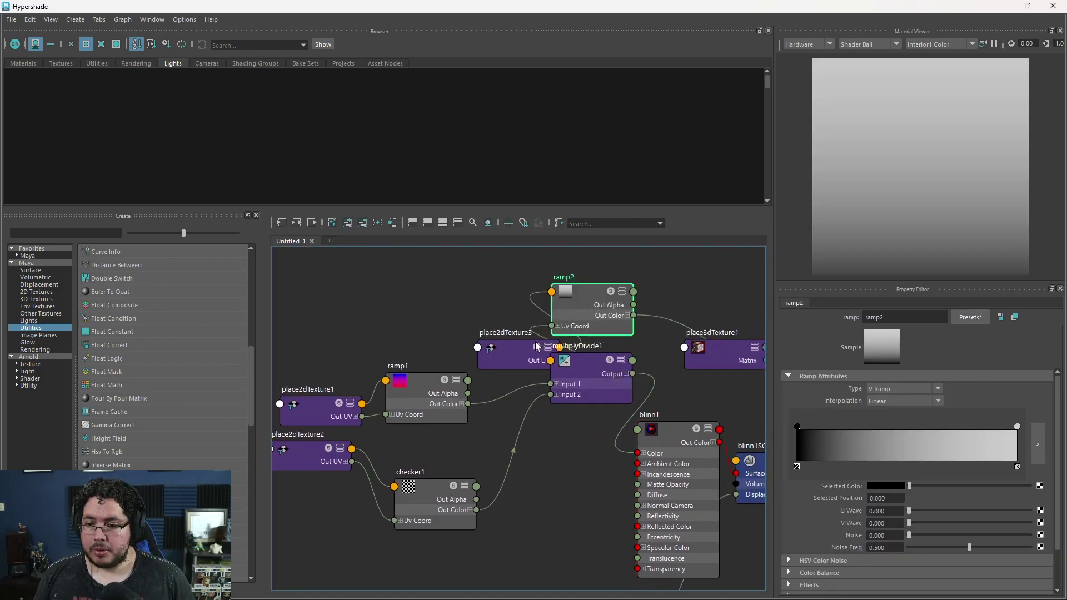
{"action": "left_click_drag", "start_coordinate": [532, 343], "coordinate": [474, 292]}
{"action": "left_click_drag", "start_coordinate": [579, 308], "coordinate": [561, 273]}
- Delete ramp2's projection nodes, place3dTexture1 and projection1
{"action": "left_click", "coordinate": [704, 351]}
{"action": "middle_click_drag", "start_coordinate": [706, 337], "coordinate": [607, 340], "text": "alt"}
{"action": "scroll", "coordinate": [639, 341], "scroll_direction": "down", "scroll_amount": 4}
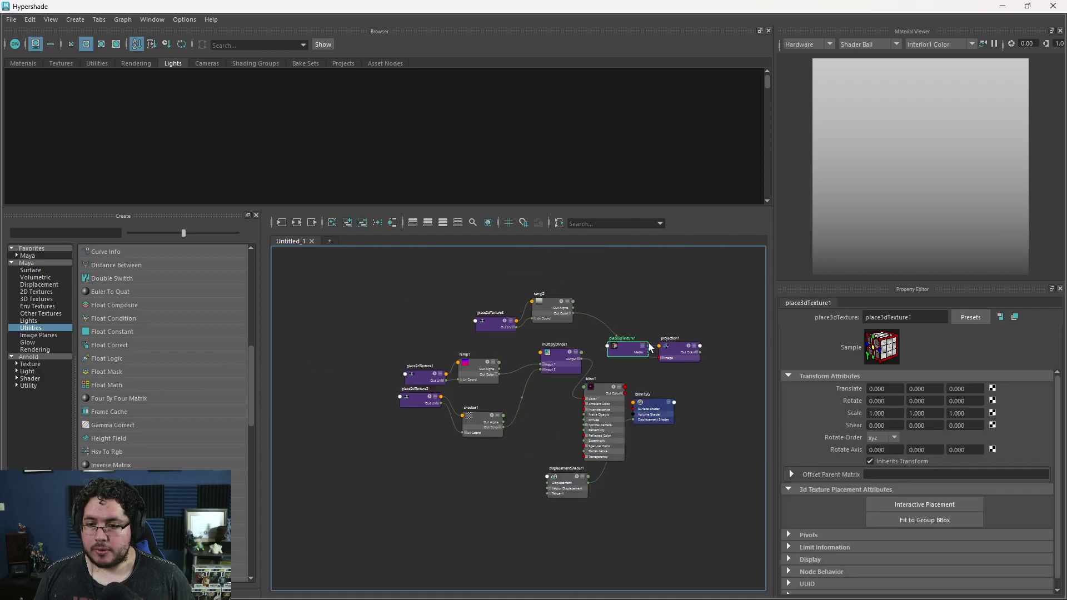
{"action": "left_click_drag", "start_coordinate": [632, 349], "coordinate": [603, 381]}
{"action": "key", "text": "Delete"}
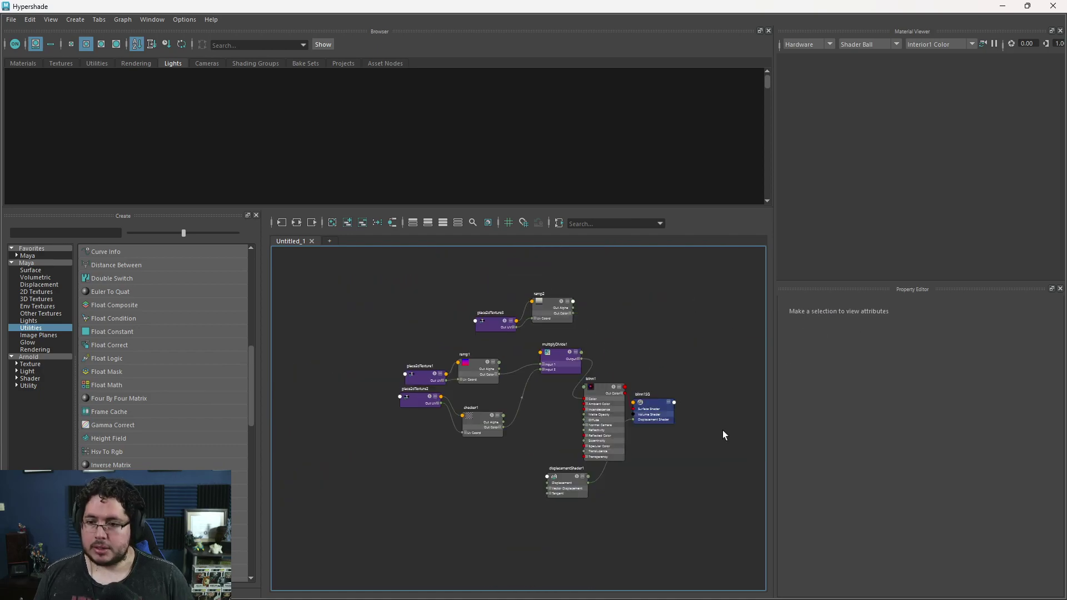
- Make ramp2's first colour entry bright green and start choosing its end colour
{"action": "left_click", "coordinate": [539, 315]}
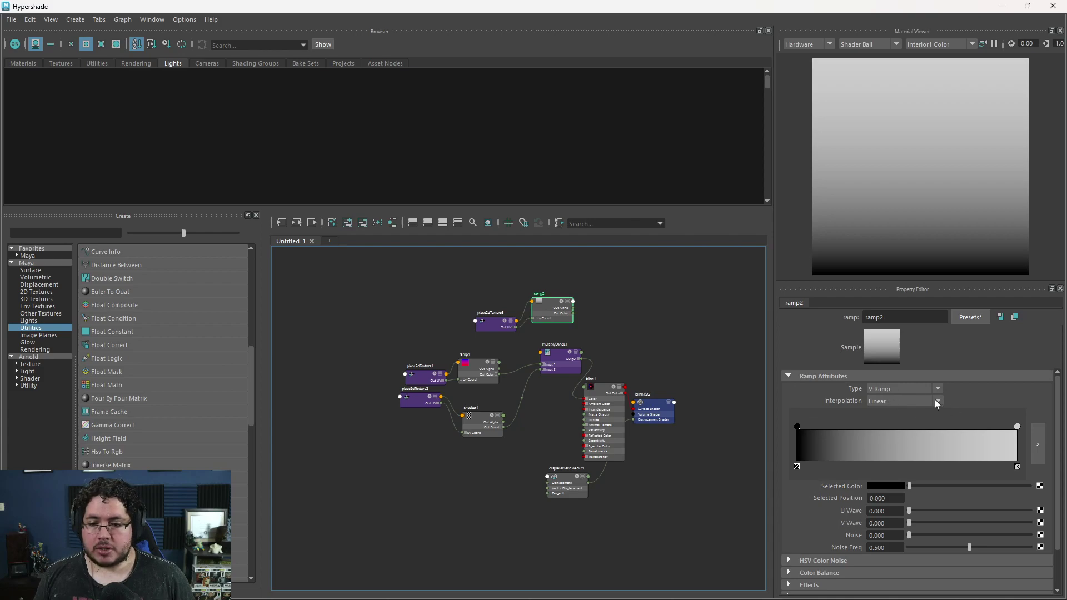
{"action": "left_click", "coordinate": [797, 426]}
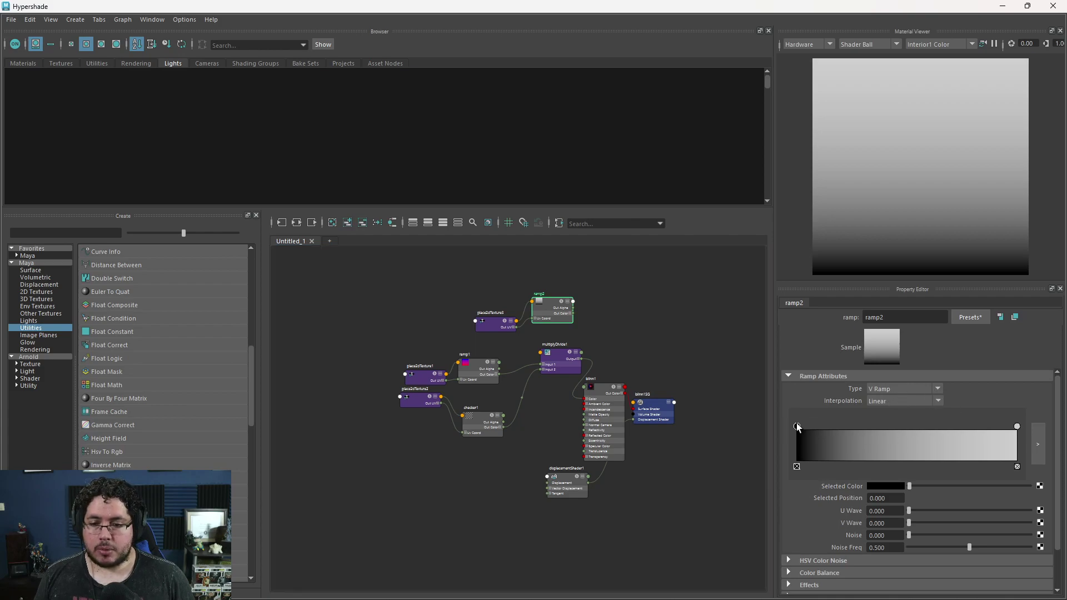
{"action": "left_click", "coordinate": [876, 487]}
{"action": "left_click", "coordinate": [862, 453]}
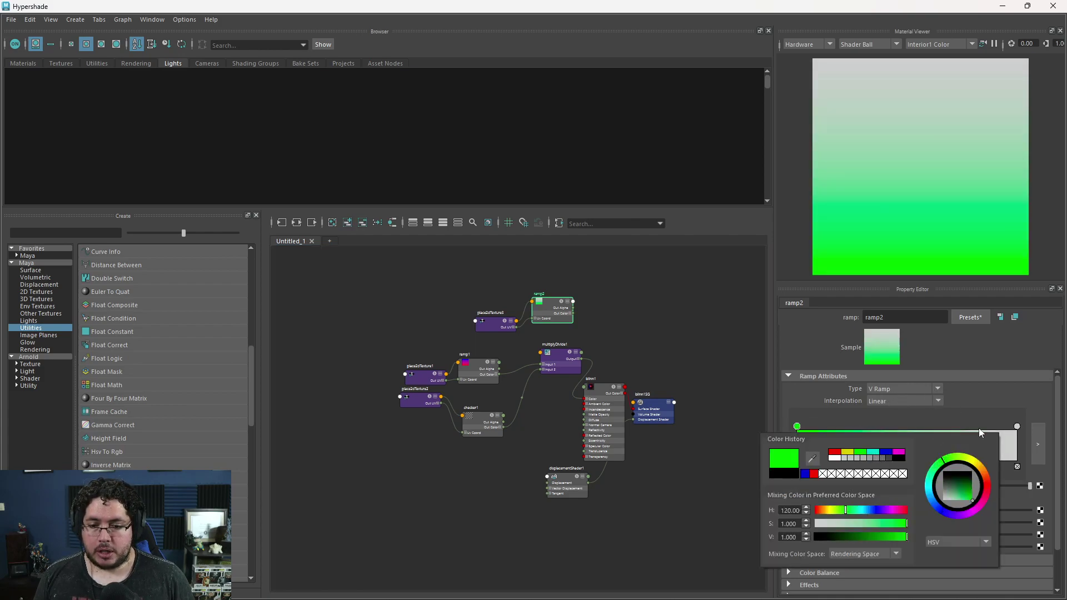
{"action": "left_click", "coordinate": [1017, 427]}
{"action": "left_click", "coordinate": [885, 486]}
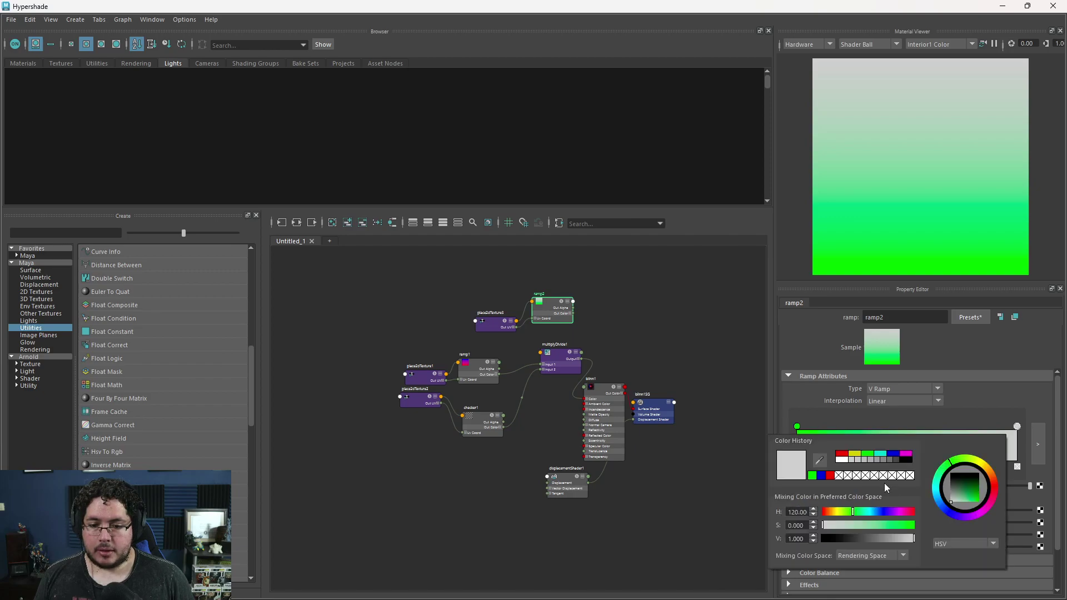
- Set ramp2's end colour to yellow, then clear the node selection
{"action": "left_click", "coordinate": [860, 455]}
{"action": "scroll", "coordinate": [655, 326], "scroll_direction": "up", "scroll_amount": 5}
{"action": "scroll", "coordinate": [552, 362], "scroll_direction": "down", "scroll_amount": 4}
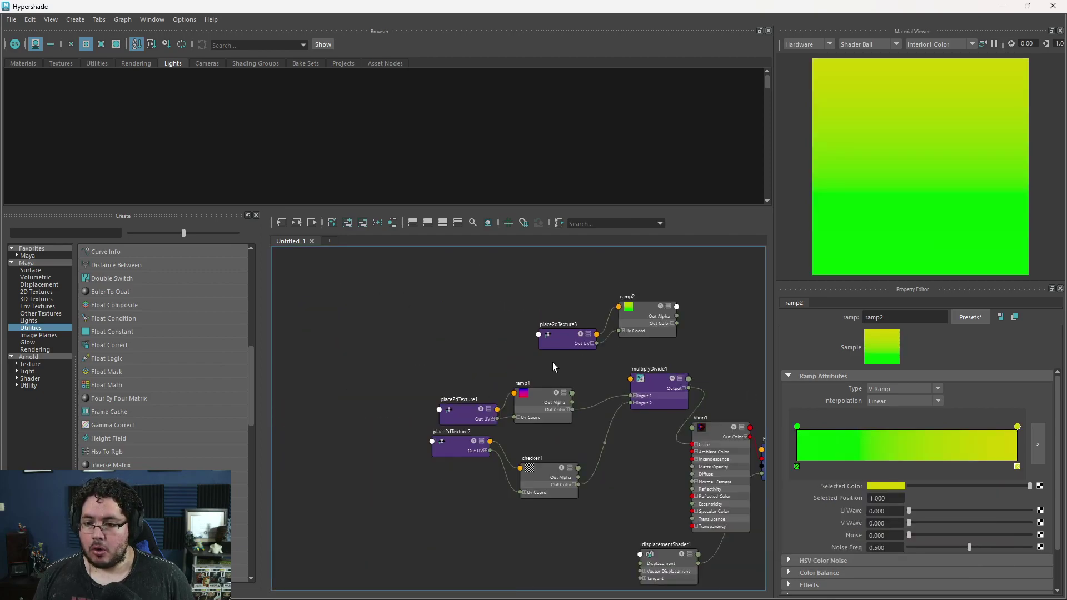
{"action": "left_click", "coordinate": [439, 330]}
{"action": "left_click", "coordinate": [558, 351]}
- Add multiplyDivide2 via MULTI beside ramp2 and wire ramp1's Out Color into its Input 2
{"action": "key", "text": "Tab"}
{"action": "type", "text": "MULTI"}
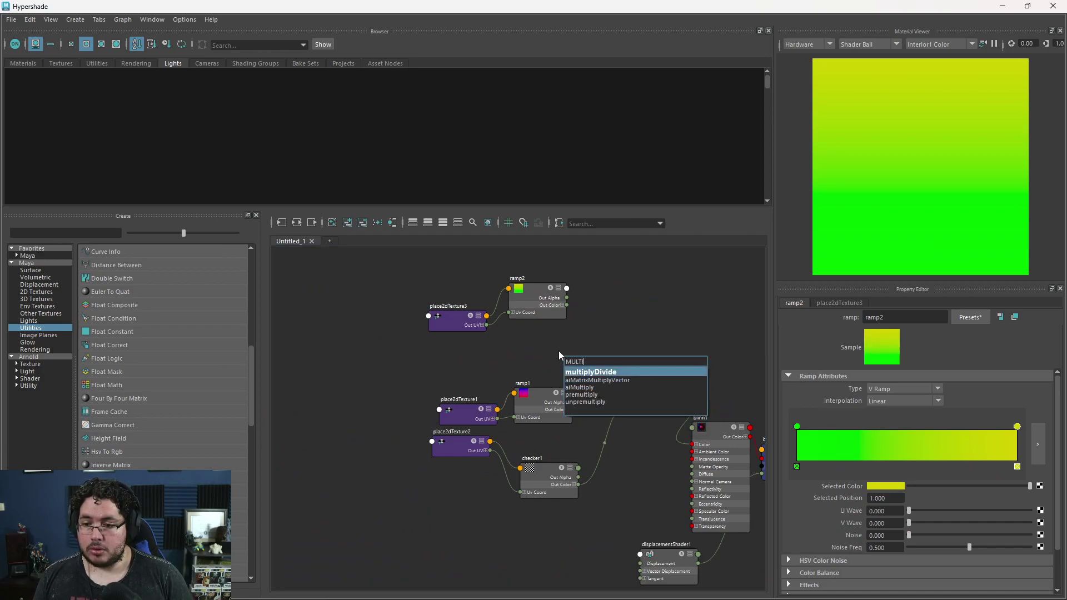
{"action": "key", "text": "Return"}
{"action": "left_click_drag", "start_coordinate": [577, 381], "coordinate": [588, 305]}
{"action": "left_click_drag", "start_coordinate": [572, 409], "coordinate": [631, 395]}
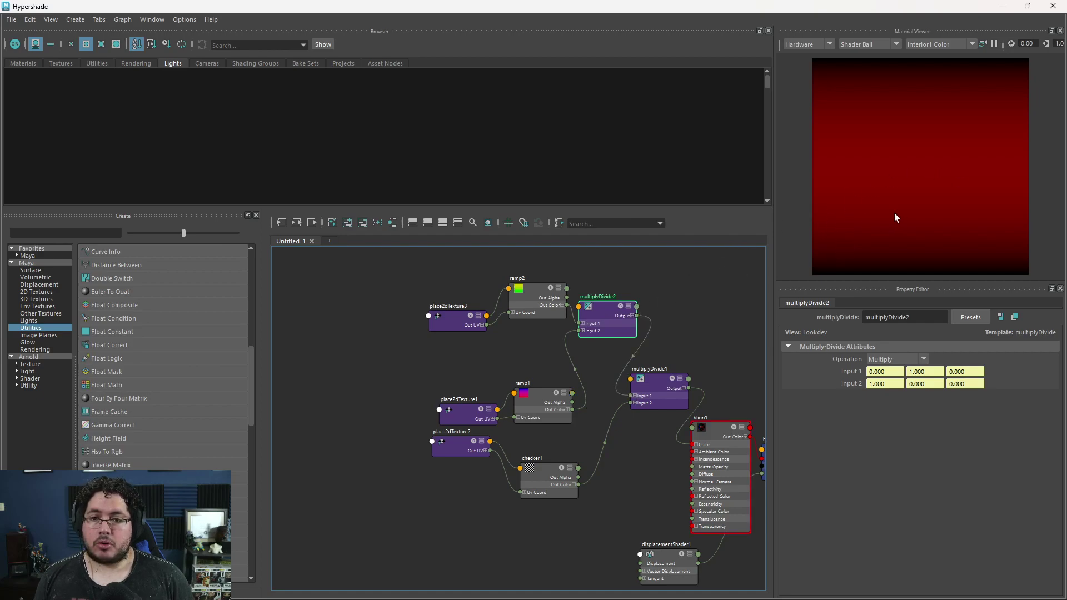
{"action": "middle_click_drag", "start_coordinate": [678, 338], "coordinate": [629, 306], "text": "alt"}
{"action": "left_click_drag", "start_coordinate": [963, 199], "coordinate": [913, 163], "text": "alt"}
{"action": "scroll", "coordinate": [930, 176], "scroll_direction": "up", "scroll_amount": 5}
{"action": "scroll", "coordinate": [930, 176], "scroll_direction": "down", "scroll_amount": 5}
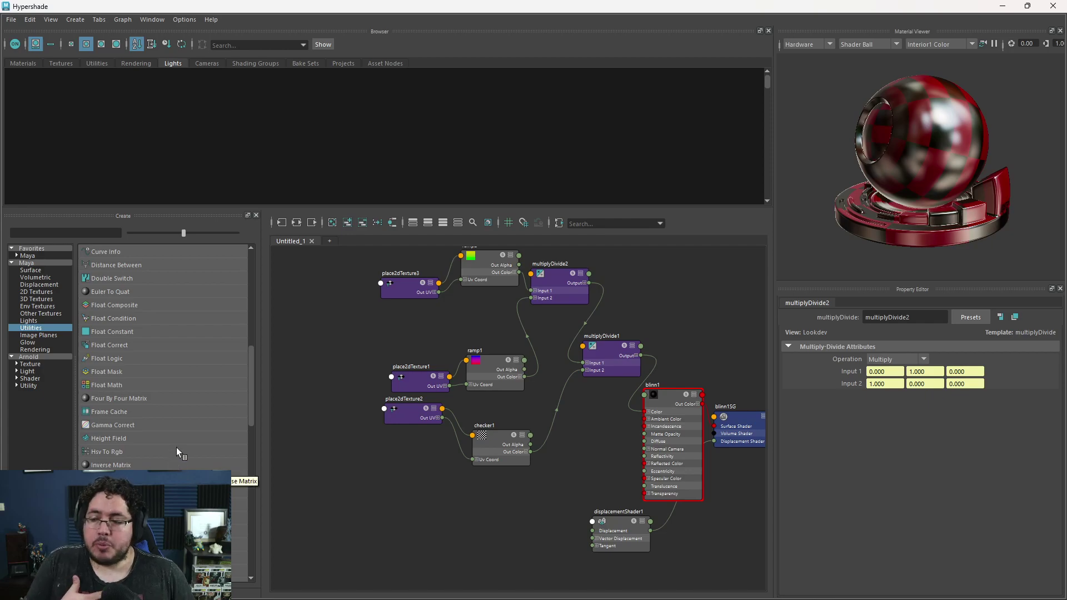
- Create a blendColors1 utility node and delete multiplyDivide2, placing blendColors1 in its spot
{"action": "scroll", "coordinate": [170, 424], "scroll_direction": "up", "scroll_amount": 6}
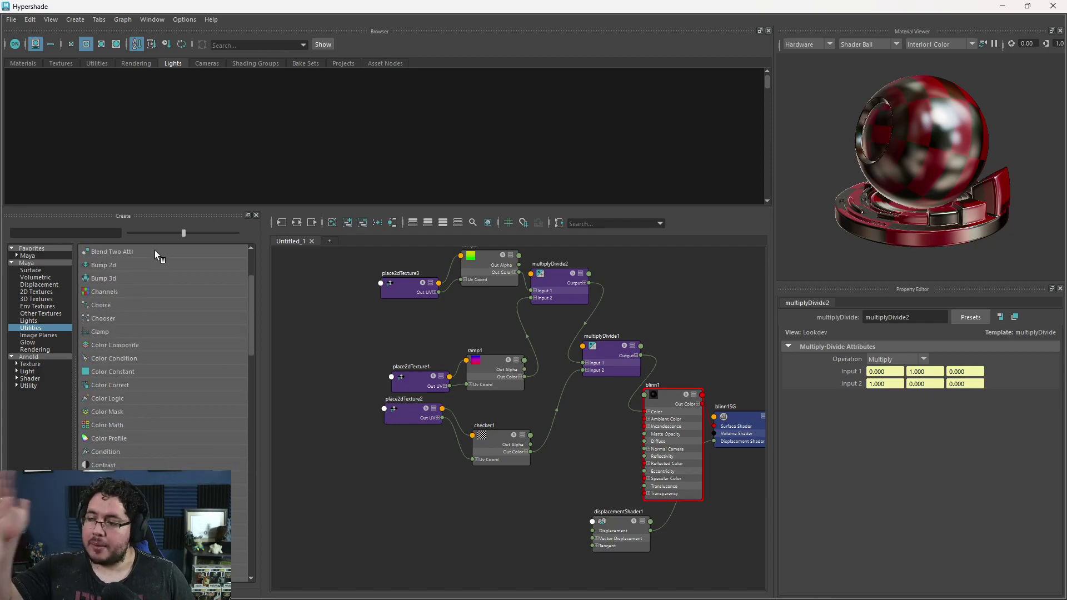
{"action": "scroll", "coordinate": [160, 362], "scroll_direction": "down", "scroll_amount": 1}
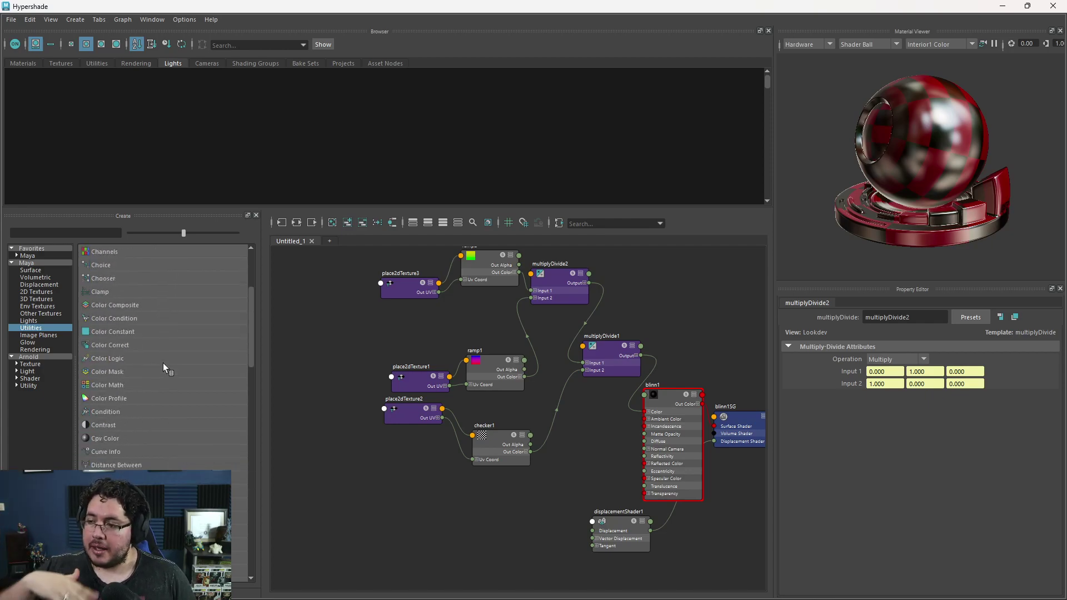
{"action": "scroll", "coordinate": [164, 355], "scroll_direction": "up", "scroll_amount": 1}
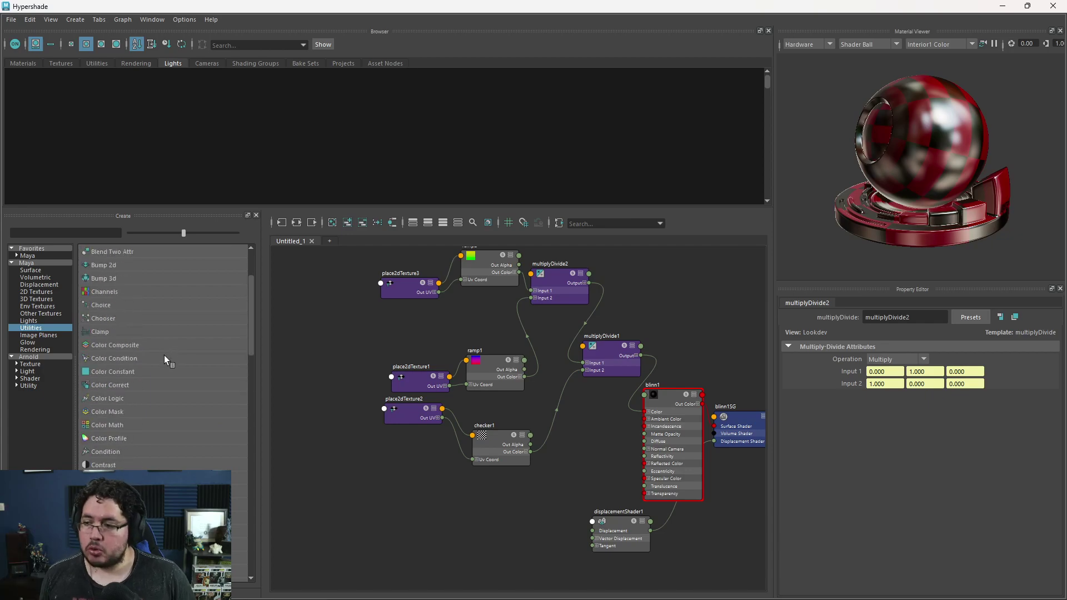
{"action": "scroll", "coordinate": [107, 317], "scroll_direction": "up", "scroll_amount": 2}
{"action": "left_click", "coordinate": [106, 318]}
{"action": "left_click", "coordinate": [309, 290]}
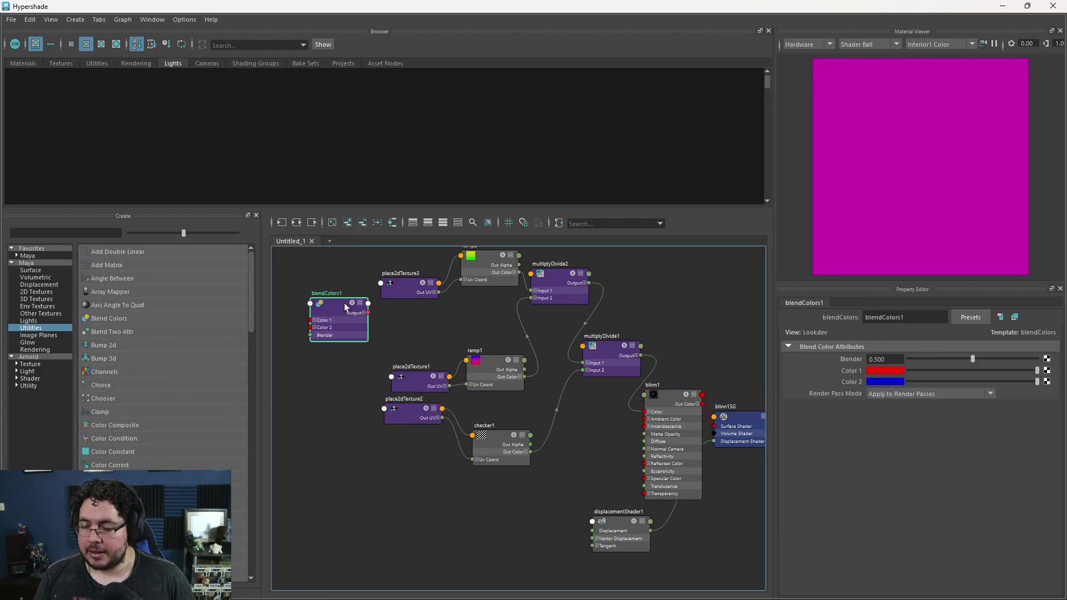
{"action": "left_click", "coordinate": [534, 297]}
{"action": "key", "text": "Delete"}
{"action": "left_click_drag", "start_coordinate": [350, 309], "coordinate": [577, 291]}
- Connect ramp2's Out Color to blendColors1 Color 1 and ramp1's to Color 2
{"action": "scroll", "coordinate": [577, 291], "scroll_direction": "up", "scroll_amount": 4}
{"action": "left_click_drag", "start_coordinate": [518, 272], "coordinate": [539, 306]}
{"action": "left_click_drag", "start_coordinate": [492, 347], "coordinate": [489, 330]}
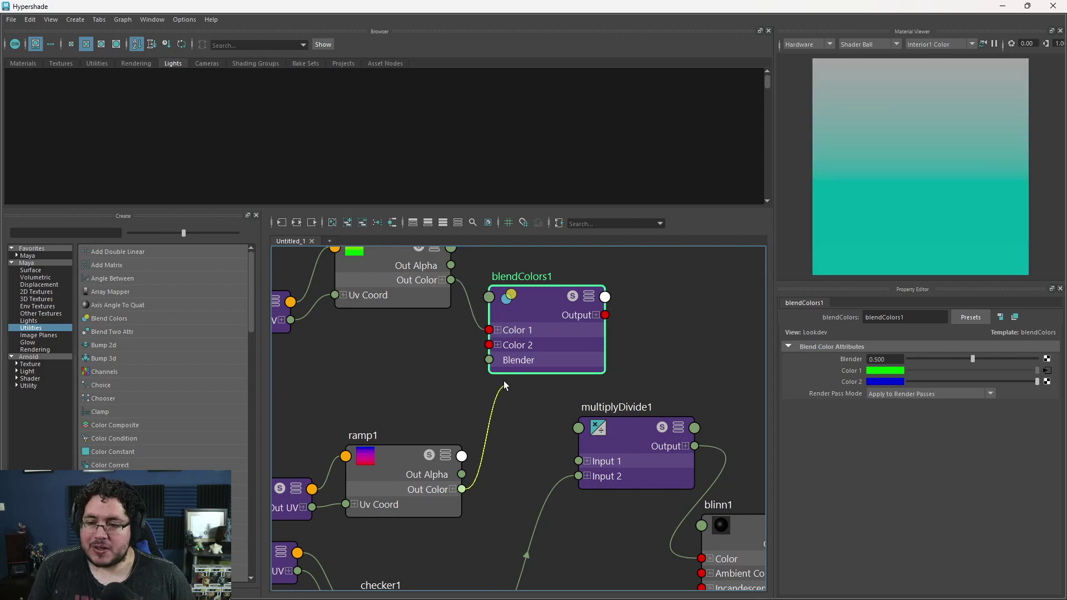
{"action": "left_click_drag", "start_coordinate": [502, 380], "coordinate": [489, 345]}
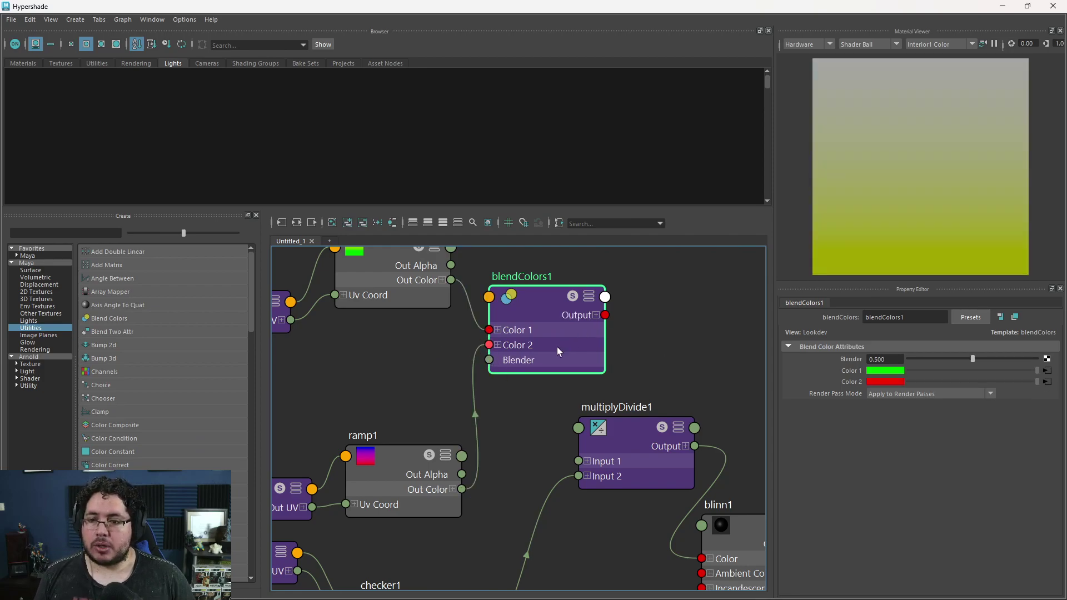
{"action": "left_click_drag", "start_coordinate": [547, 320], "coordinate": [597, 320]}
{"action": "middle_click_drag", "start_coordinate": [492, 351], "coordinate": [499, 389], "text": "alt"}
{"action": "scroll", "coordinate": [496, 379], "scroll_direction": "down", "scroll_amount": 1}
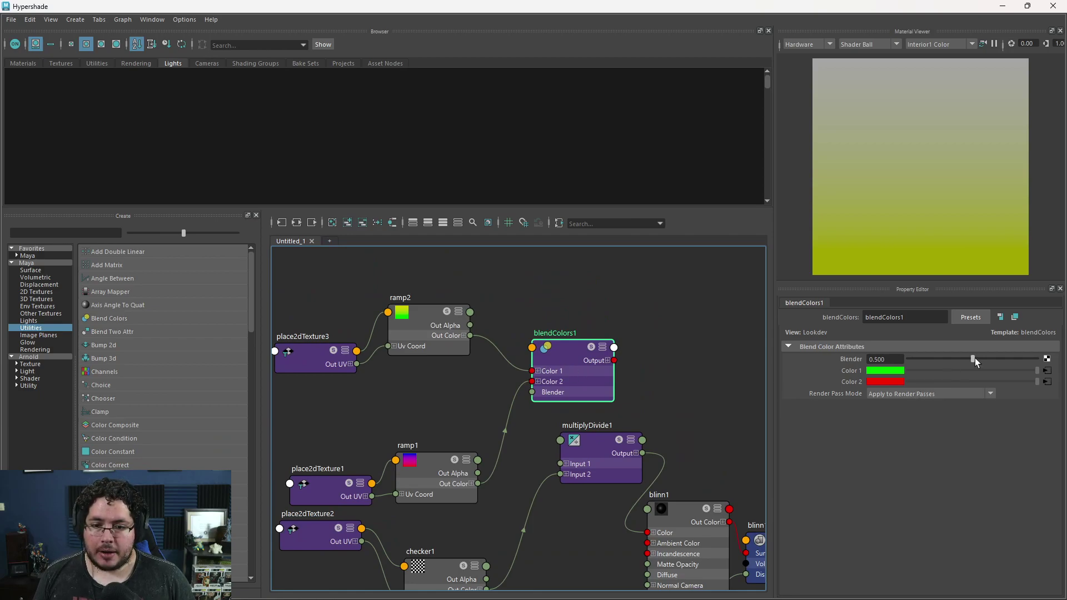
- Wire blendColors1 Output into multiplyDivide1 Input 1 and set Blender to 0.555
{"action": "left_click_drag", "start_coordinate": [974, 360], "coordinate": [936, 358]}
{"action": "left_click_drag", "start_coordinate": [614, 361], "coordinate": [560, 464]}
{"action": "middle_click_drag", "start_coordinate": [654, 413], "coordinate": [636, 376], "text": "alt"}
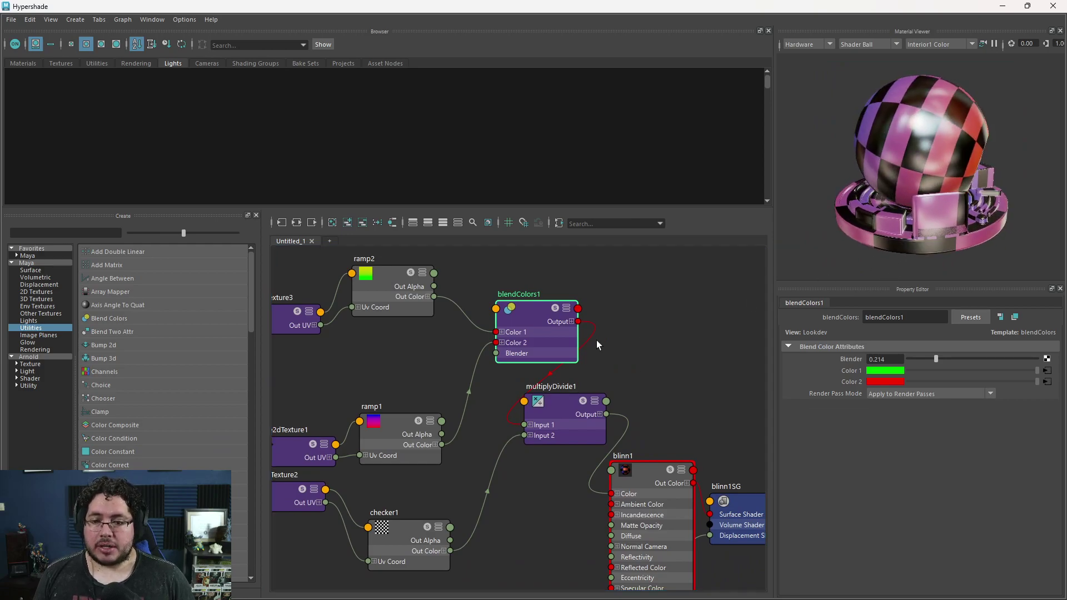
{"action": "left_click_drag", "start_coordinate": [936, 359], "coordinate": [980, 359]}
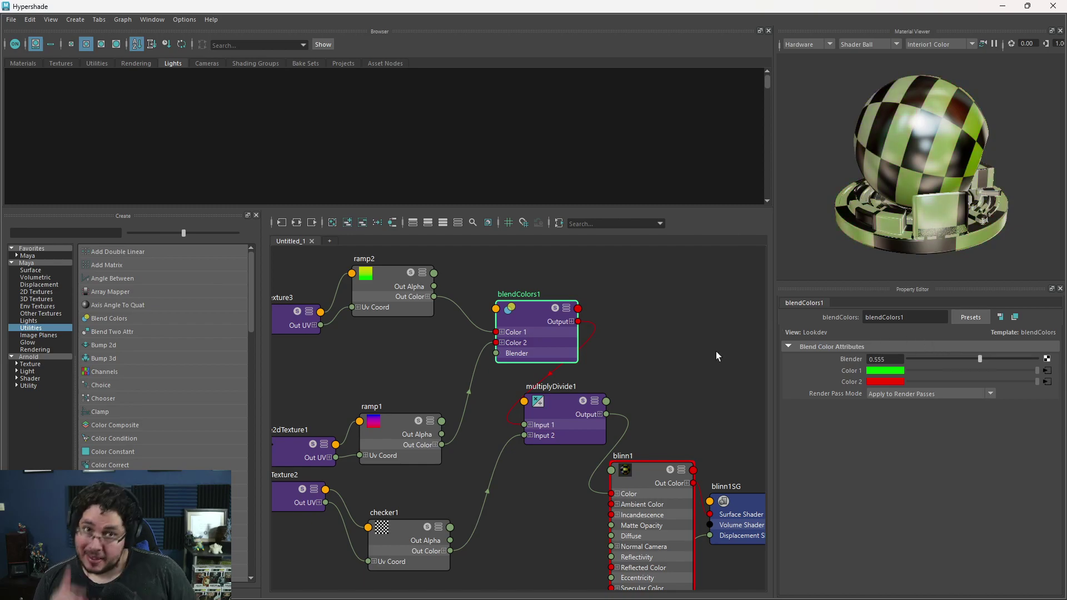
{"action": "scroll", "coordinate": [678, 351], "scroll_direction": "up", "scroll_amount": 3}
{"action": "scroll", "coordinate": [670, 353], "scroll_direction": "down", "scroll_amount": 3}
{"action": "mouse_move", "coordinate": [631, 362]}
{"action": "middle_mouse_down", "text": "alt"}
{"action": "mouse_move", "coordinate": [726, 375]}
{"action": "mouse_move", "coordinate": [648, 359]}
{"action": "middle_mouse_up", "text": "alt"}
{"action": "scroll", "coordinate": [649, 359], "scroll_direction": "down", "scroll_amount": 3}
{"action": "left_click_drag", "start_coordinate": [478, 273], "coordinate": [389, 346]}
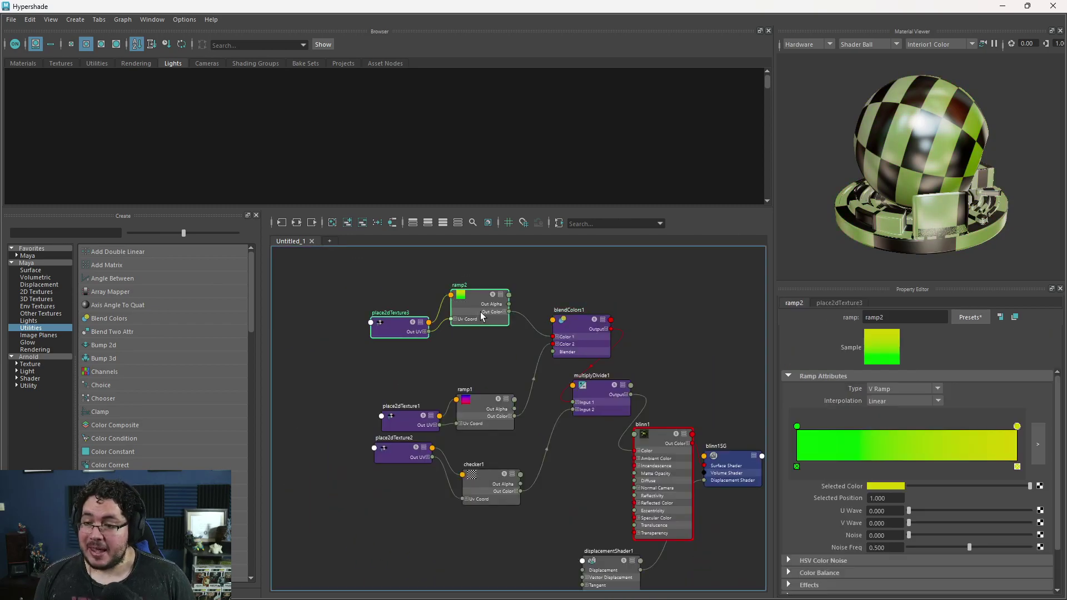
{"action": "left_click", "coordinate": [572, 333]}
{"action": "scroll", "coordinate": [565, 353], "scroll_direction": "up", "scroll_amount": 5}
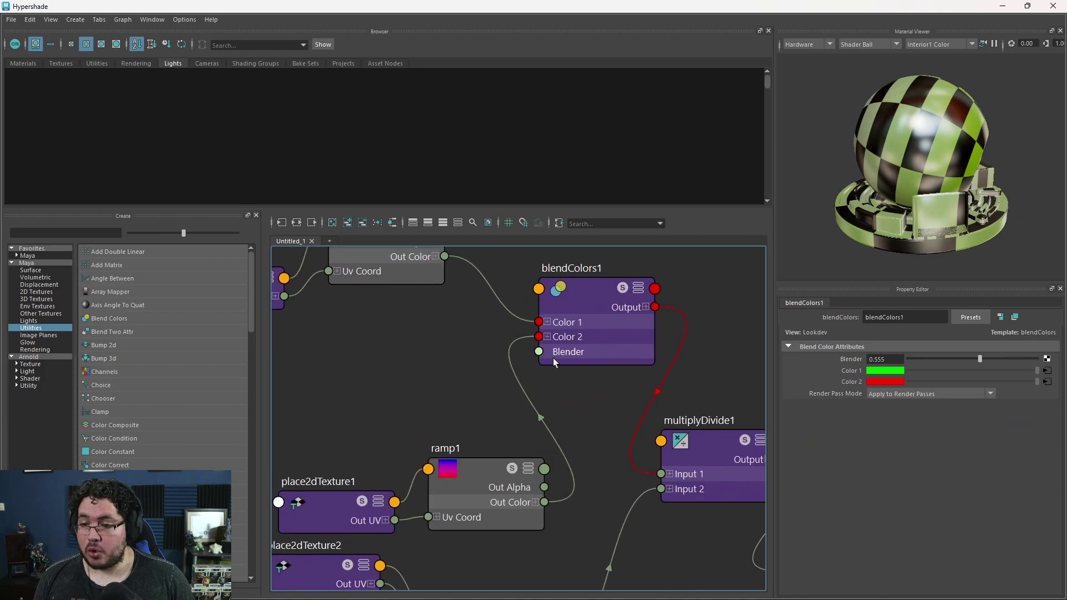
{"action": "mouse_move", "coordinate": [539, 355]}
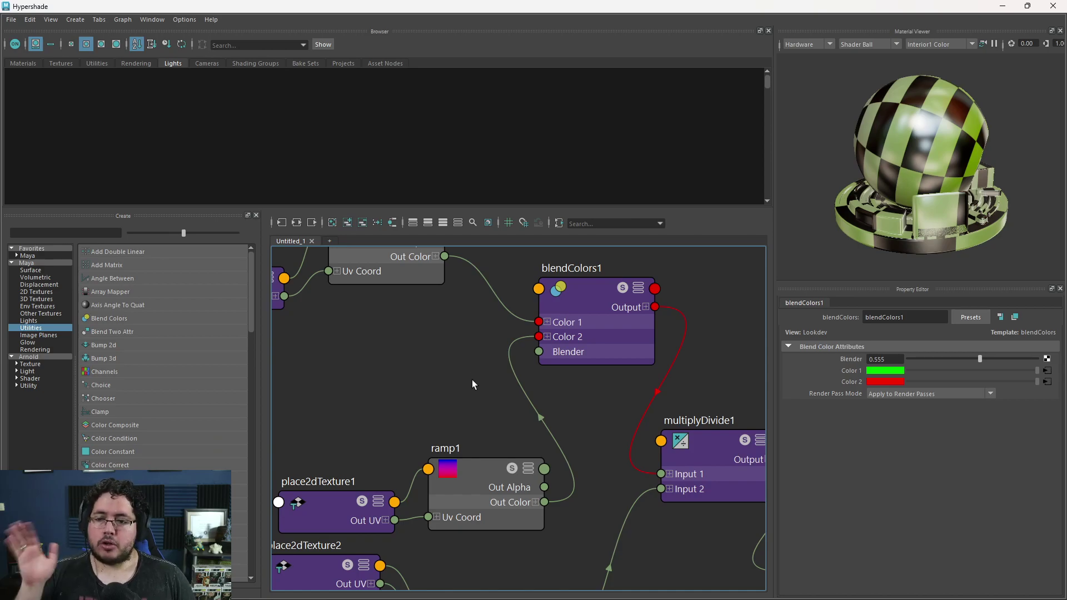
{"action": "middle_click_drag", "start_coordinate": [363, 373], "coordinate": [430, 367], "text": "alt"}
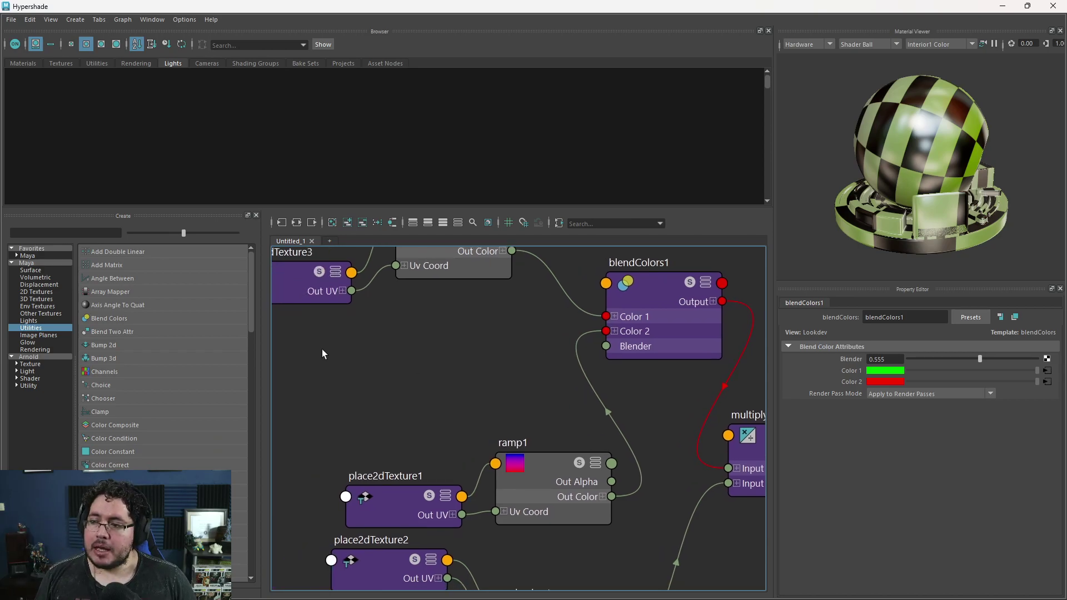
- Create a noise1 2D texture and move it and place2dTexture4 to the left
{"action": "left_click", "coordinate": [36, 292]}
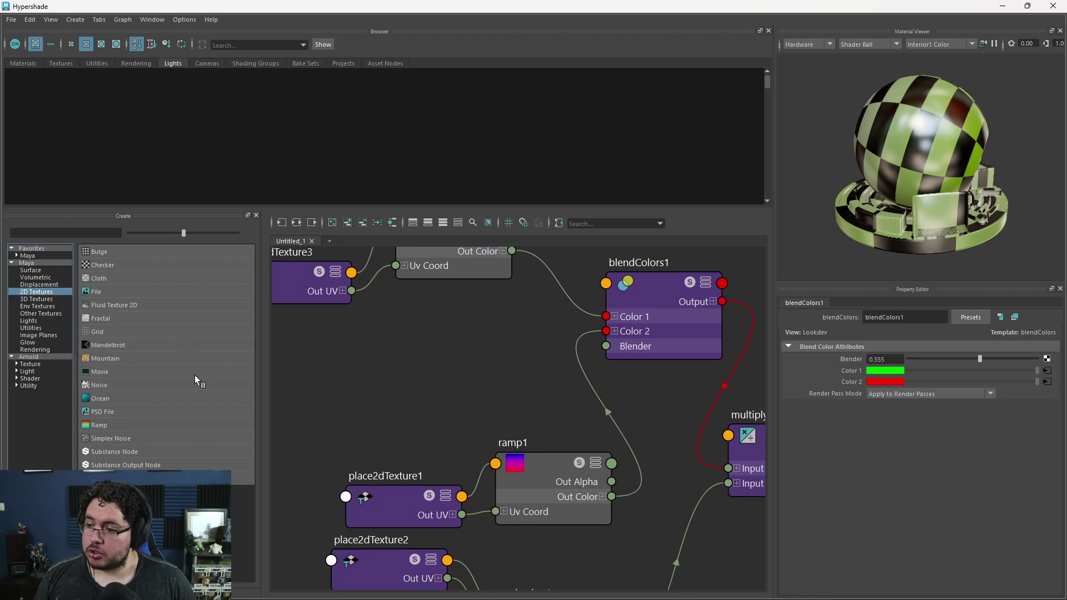
{"action": "left_click", "coordinate": [104, 382]}
{"action": "left_click_drag", "start_coordinate": [421, 405], "coordinate": [301, 377]}
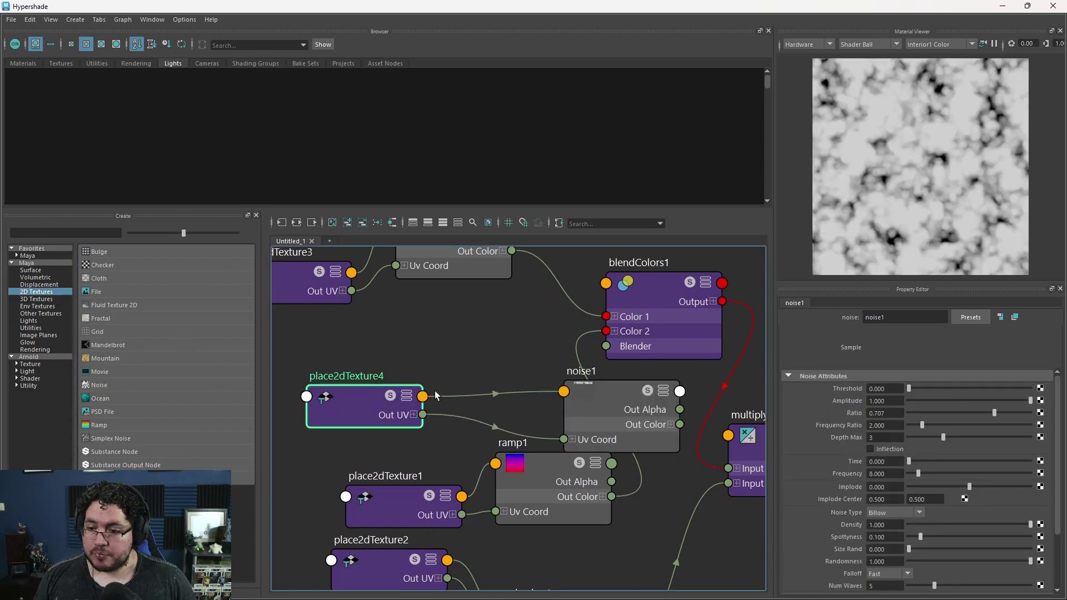
{"action": "left_click_drag", "start_coordinate": [574, 396], "coordinate": [477, 363]}
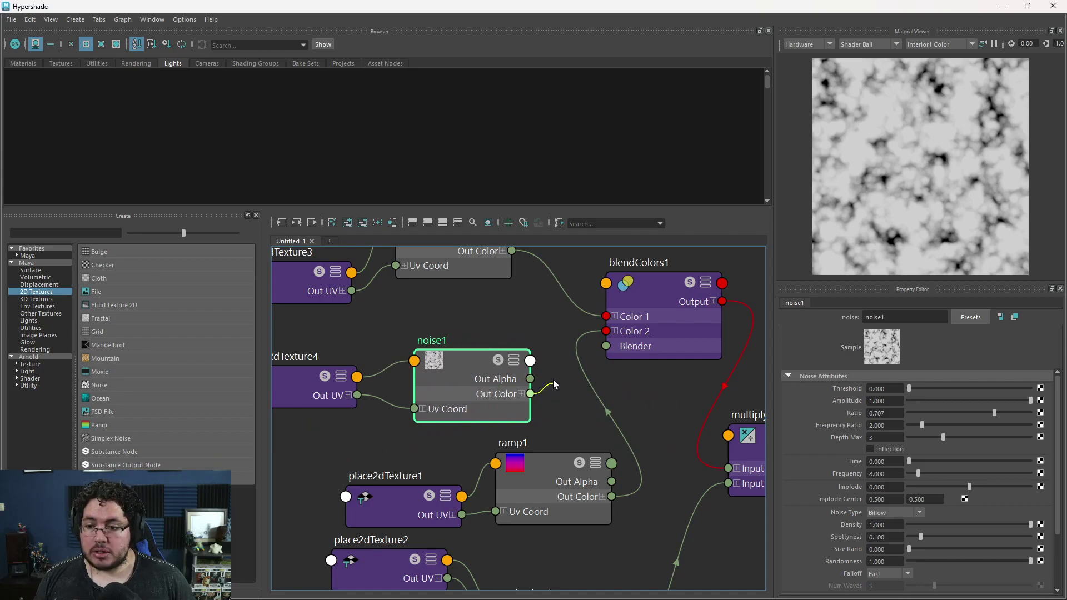
- Expand noise1's Out Color and connect Out Color R to blendColors1's Blender
{"action": "left_click_drag", "start_coordinate": [554, 377], "coordinate": [558, 399]}
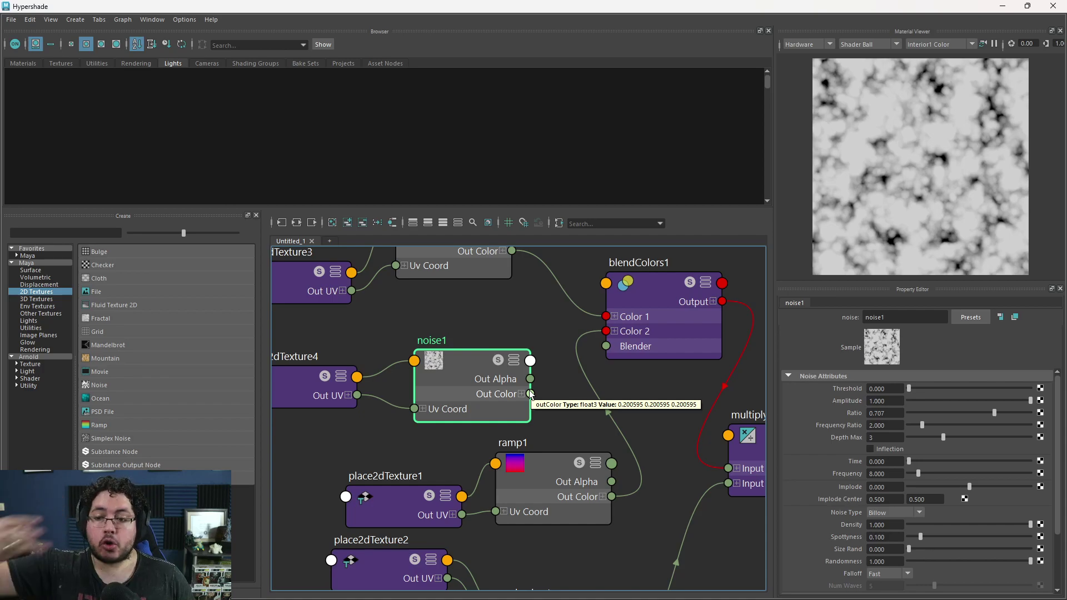
{"action": "left_click", "coordinate": [521, 395]}
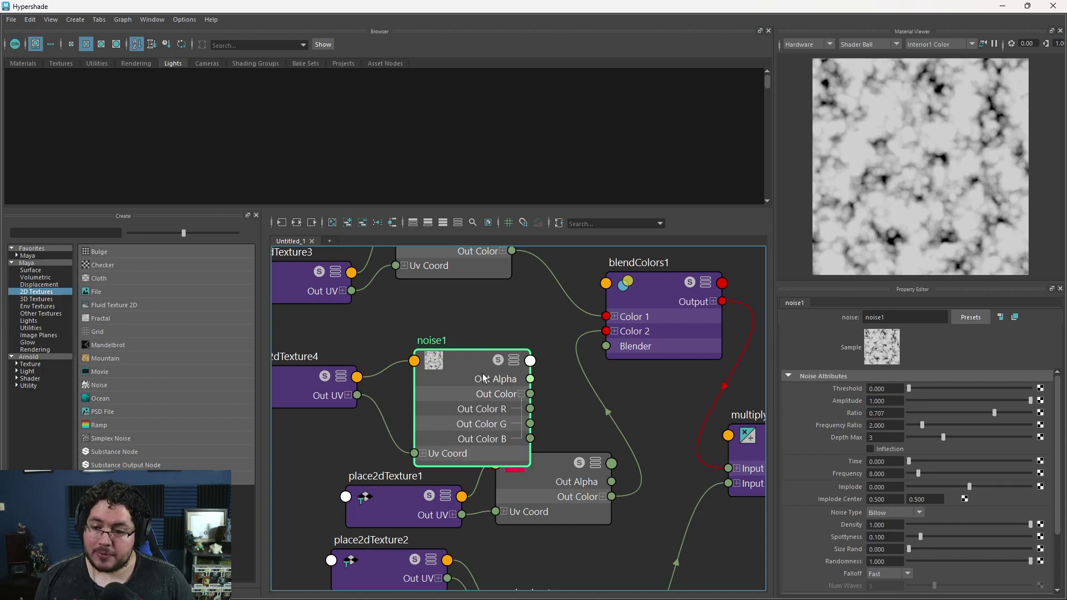
{"action": "left_click_drag", "start_coordinate": [480, 367], "coordinate": [473, 323]}
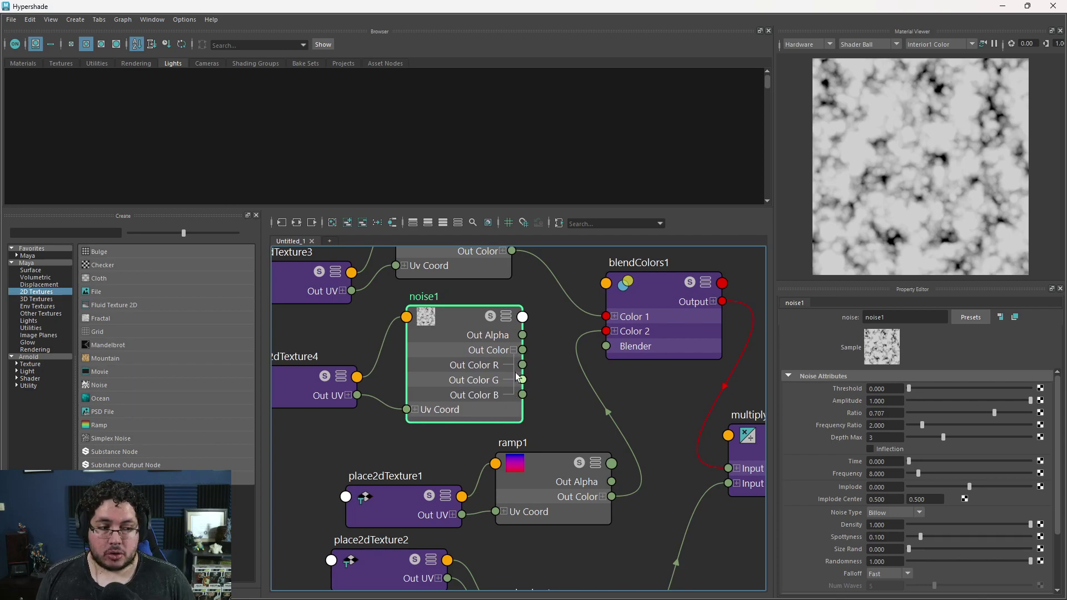
{"action": "left_click_drag", "start_coordinate": [569, 344], "coordinate": [611, 345]}
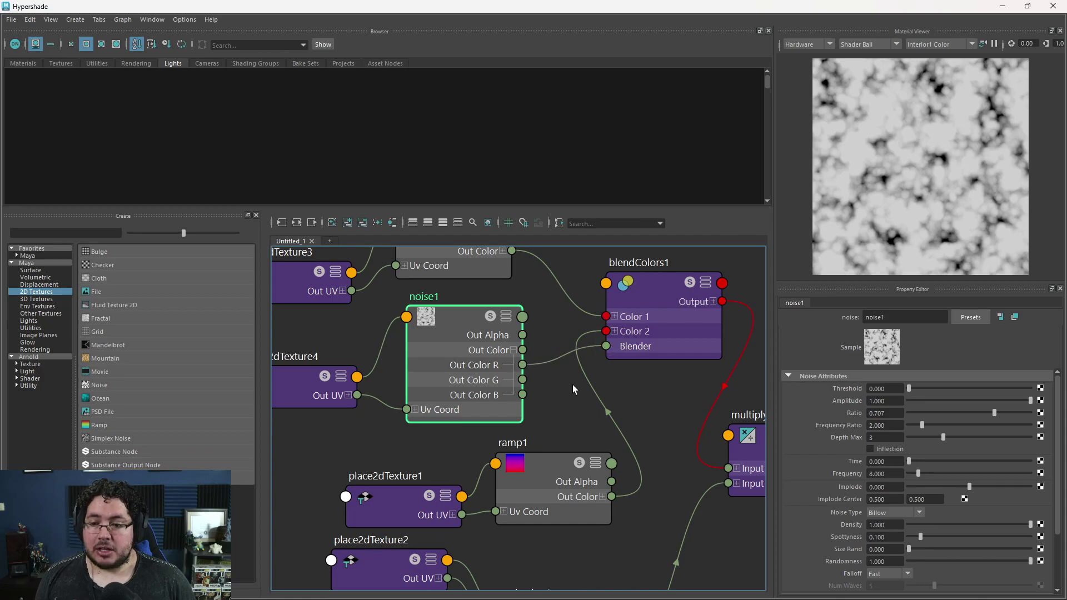
{"action": "middle_click_drag", "start_coordinate": [575, 381], "coordinate": [466, 408]}
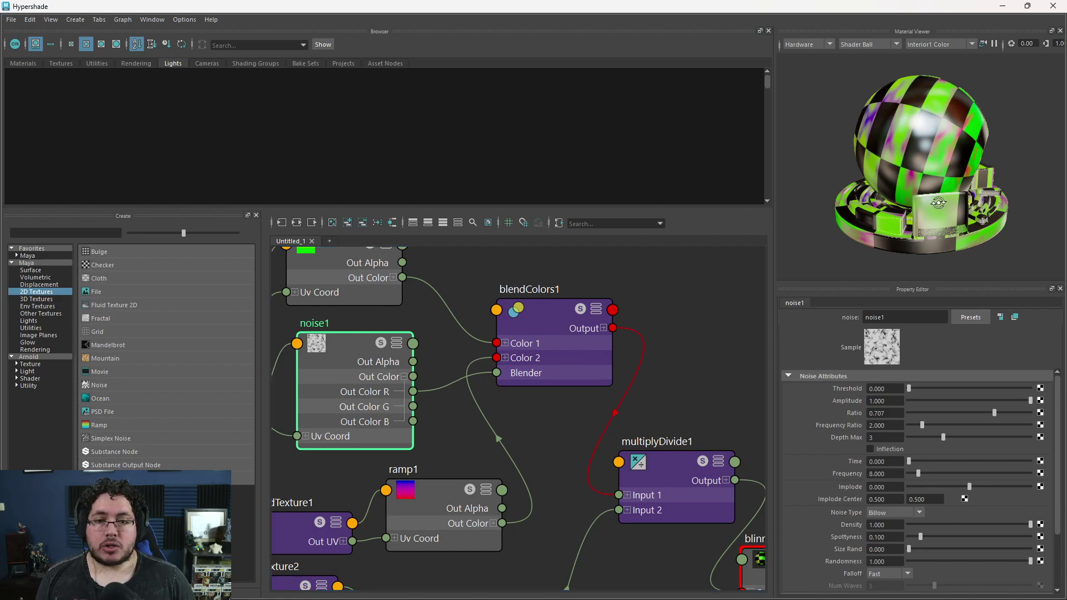
- Set noise1's Threshold to 0.134, Amplitude to 0.756 and Frequency Ratio to 3.862
{"action": "left_click_drag", "start_coordinate": [865, 191], "coordinate": [855, 139], "text": "alt"}
{"action": "scroll", "coordinate": [891, 215], "scroll_direction": "up", "scroll_amount": 3}
{"action": "scroll", "coordinate": [855, 193], "scroll_direction": "down", "scroll_amount": 2}
{"action": "scroll", "coordinate": [855, 139], "scroll_direction": "down", "scroll_amount": 3}
{"action": "middle_click_drag", "start_coordinate": [406, 294], "coordinate": [523, 337], "text": "alt"}
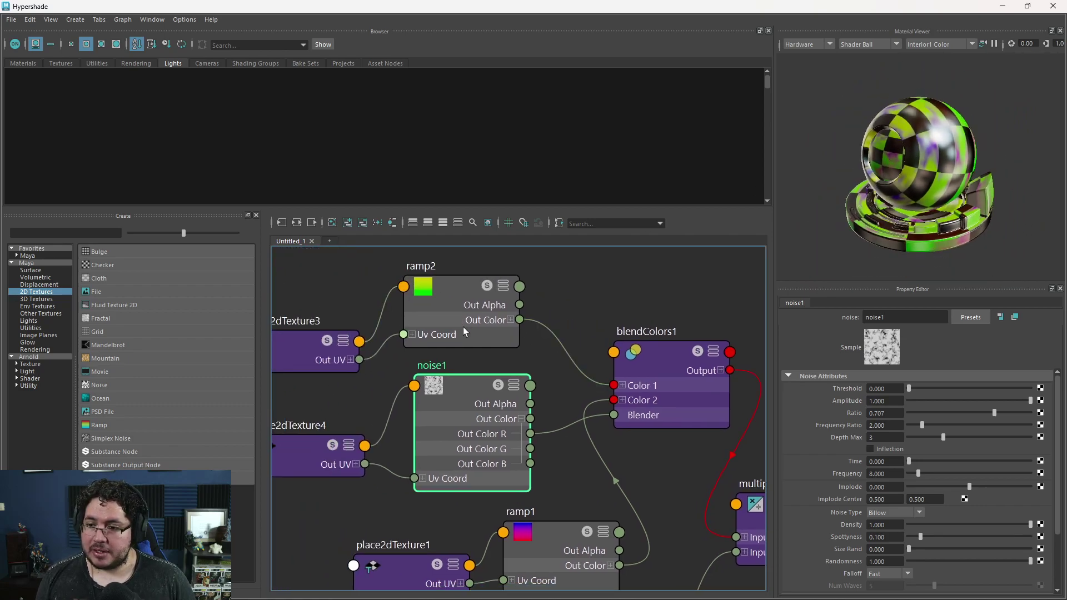
{"action": "middle_click_drag", "start_coordinate": [651, 380], "coordinate": [569, 358], "text": "alt"}
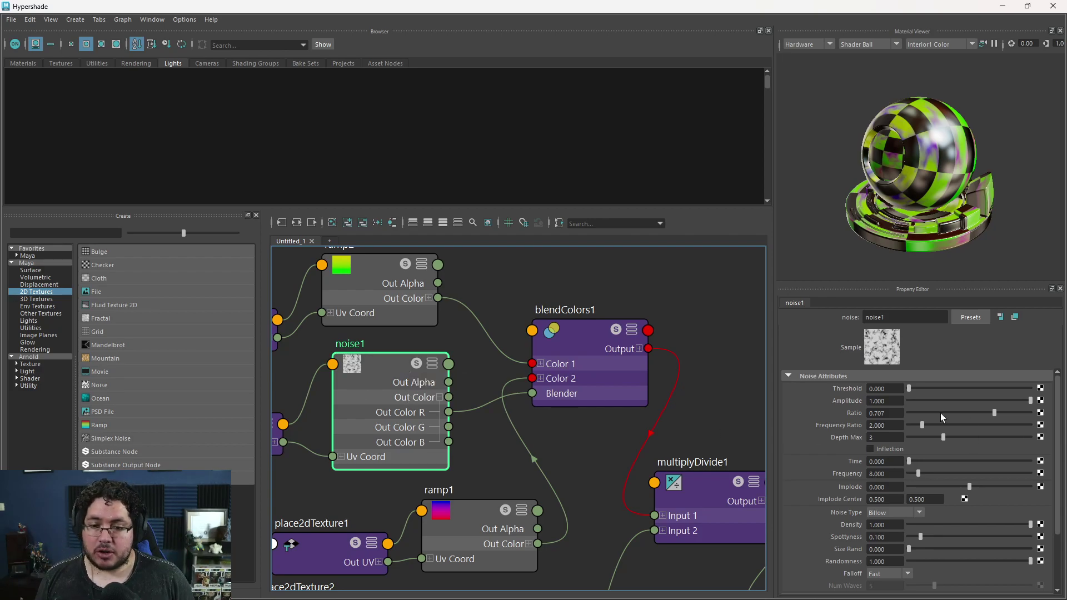
{"action": "left_click_drag", "start_coordinate": [912, 390], "coordinate": [925, 388]}
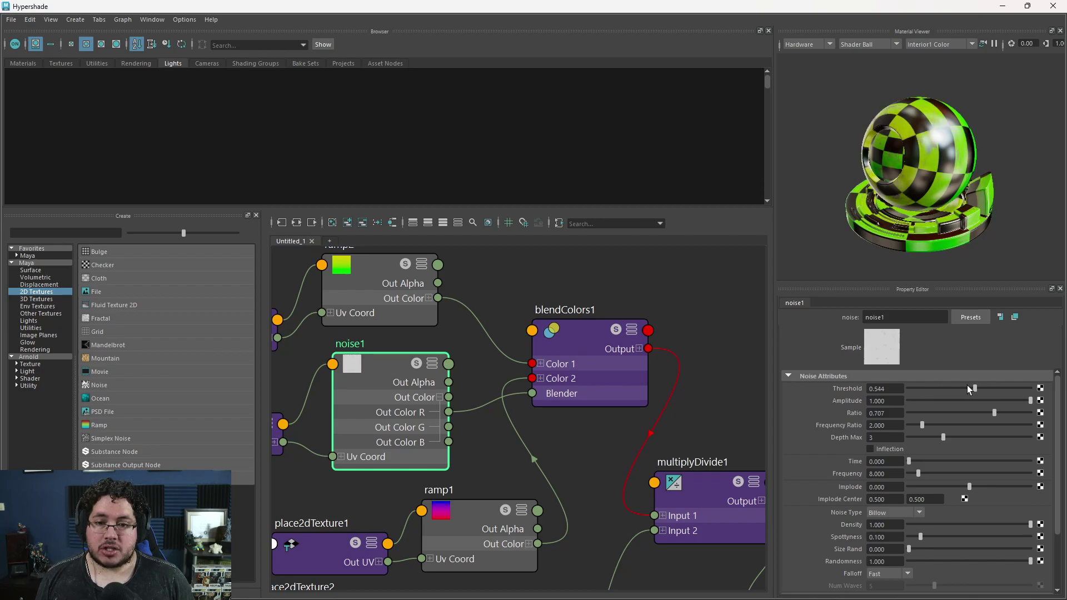
{"action": "mouse_move", "coordinate": [1018, 402]}
{"action": "left_mouse_down"}
{"action": "mouse_move", "coordinate": [965, 399]}
{"action": "mouse_move", "coordinate": [1032, 413]}
{"action": "left_mouse_up"}
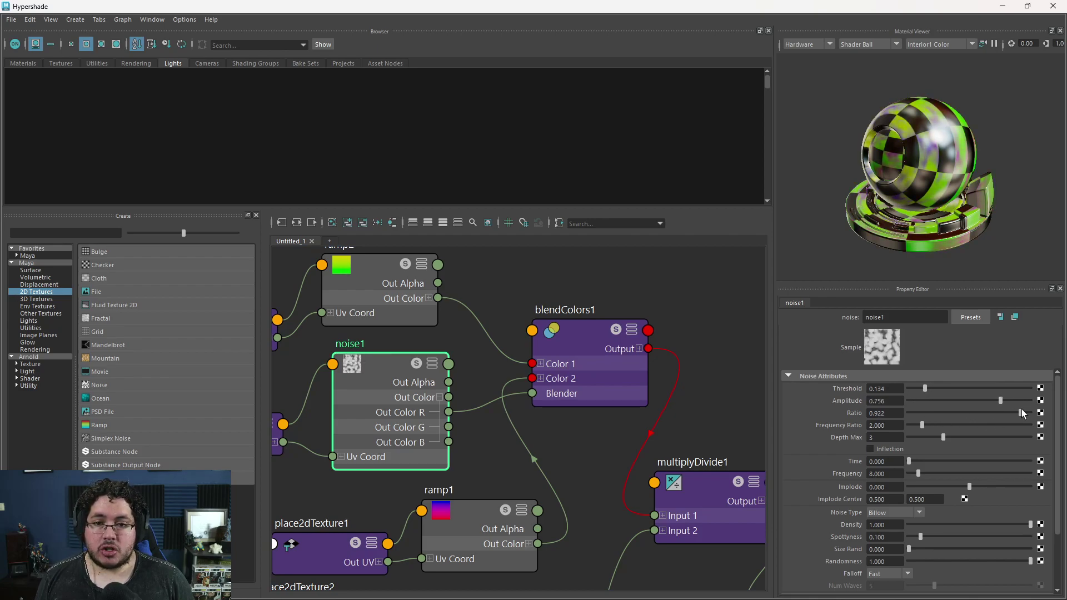
{"action": "mouse_move", "coordinate": [933, 426]}
{"action": "left_mouse_down"}
{"action": "mouse_move", "coordinate": [970, 423]}
{"action": "mouse_move", "coordinate": [929, 424]}
{"action": "mouse_move", "coordinate": [947, 425]}
{"action": "left_mouse_up"}
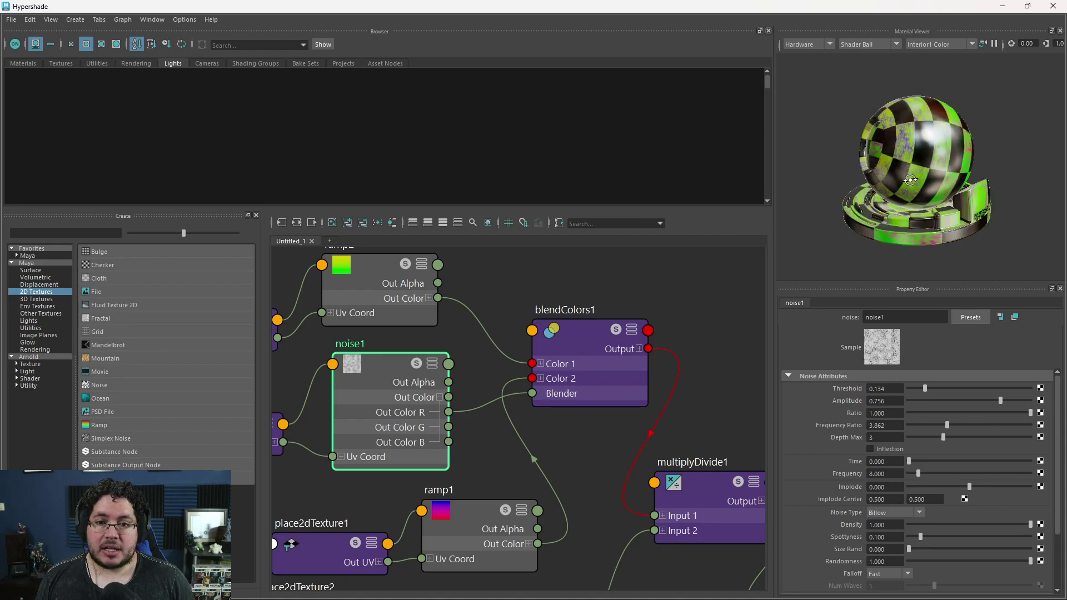
- Tumble the Material Viewer ball to inspect the noise-mottled checker pattern
{"action": "scroll", "coordinate": [935, 208], "scroll_direction": "up", "scroll_amount": 5}
{"action": "scroll", "coordinate": [935, 208], "scroll_direction": "down", "scroll_amount": 5}
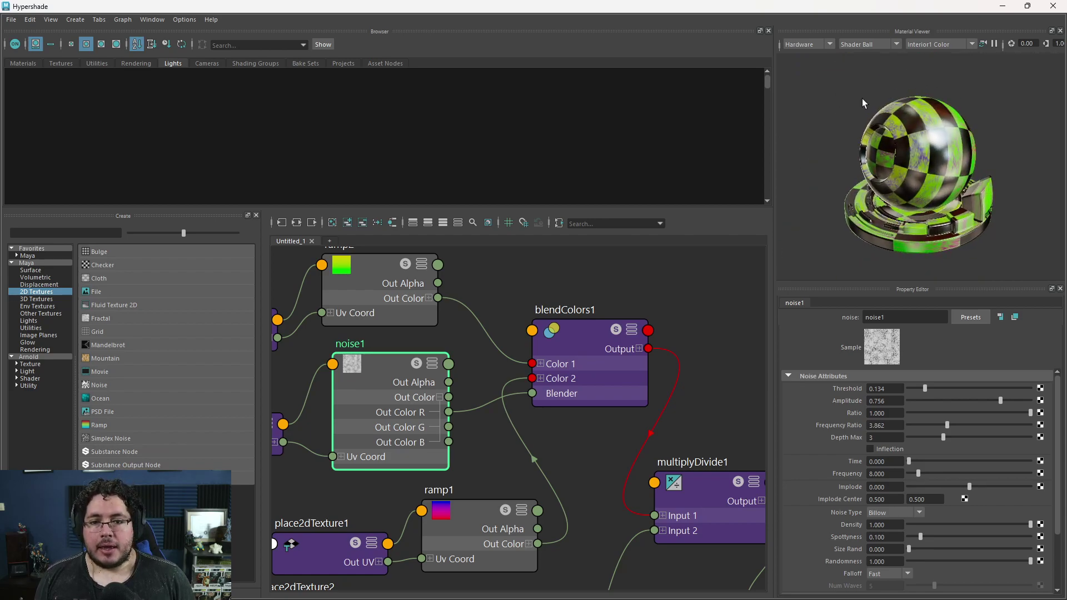
{"action": "middle_click_drag", "start_coordinate": [911, 132], "coordinate": [897, 117], "text": "alt"}
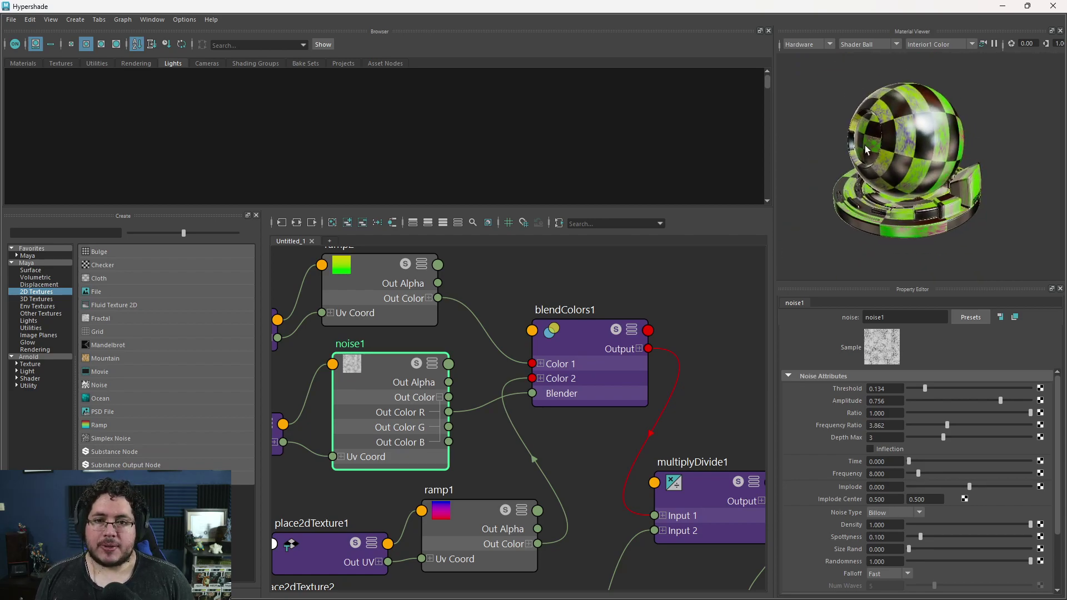
{"action": "left_click_drag", "start_coordinate": [817, 84], "coordinate": [834, 81], "text": "alt"}
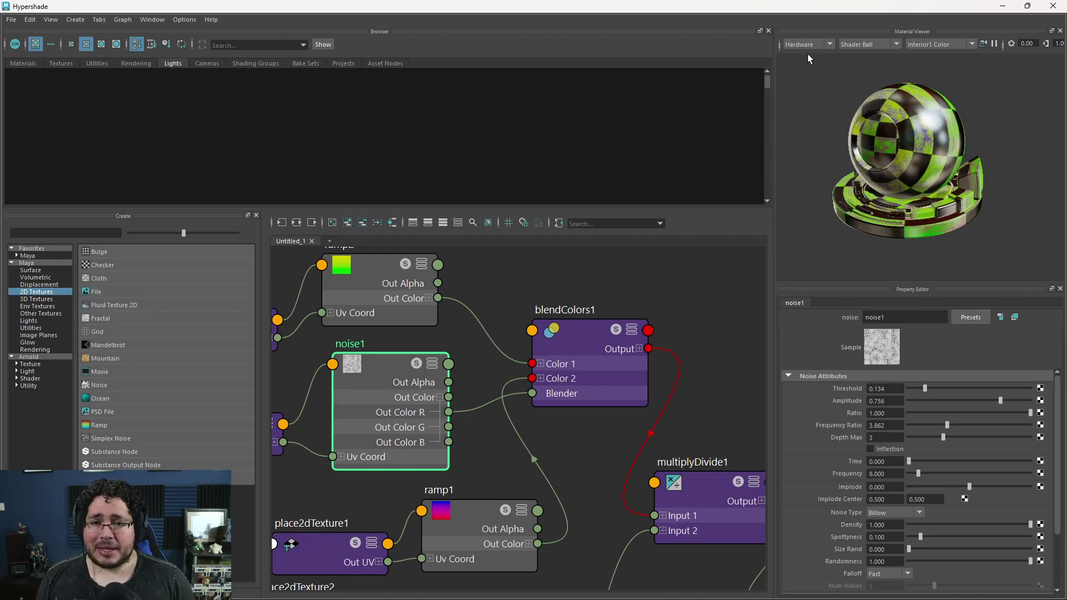
{"action": "mouse_move", "coordinate": [885, 116]}
{"action": "left_mouse_down", "text": "alt"}
{"action": "mouse_move", "coordinate": [818, 118]}
{"action": "mouse_move", "coordinate": [884, 122]}
{"action": "left_mouse_up", "text": "alt"}
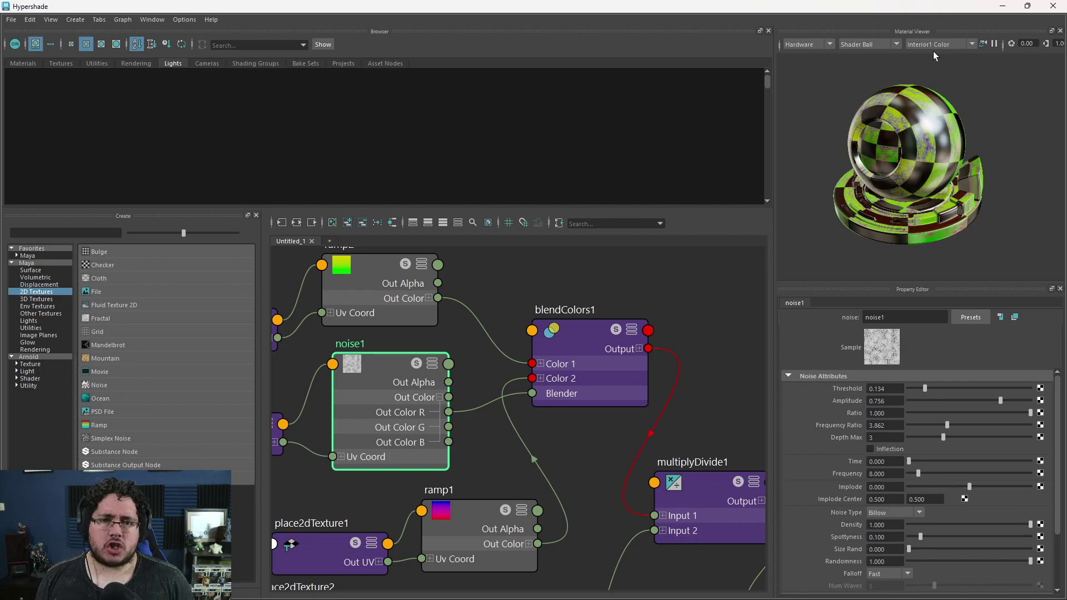
{"action": "left_click_drag", "start_coordinate": [891, 204], "coordinate": [886, 171], "text": "alt"}
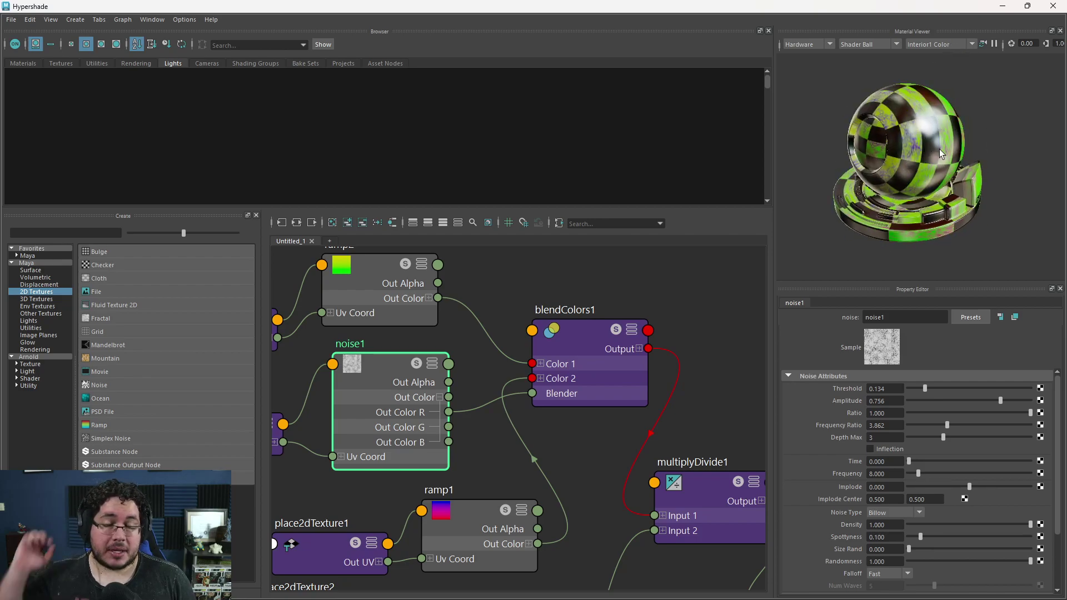
- Preview the shader ball with Arnold and orbit it to view from several angles
{"action": "left_click", "coordinate": [810, 42]}
{"action": "left_click", "coordinate": [812, 64]}
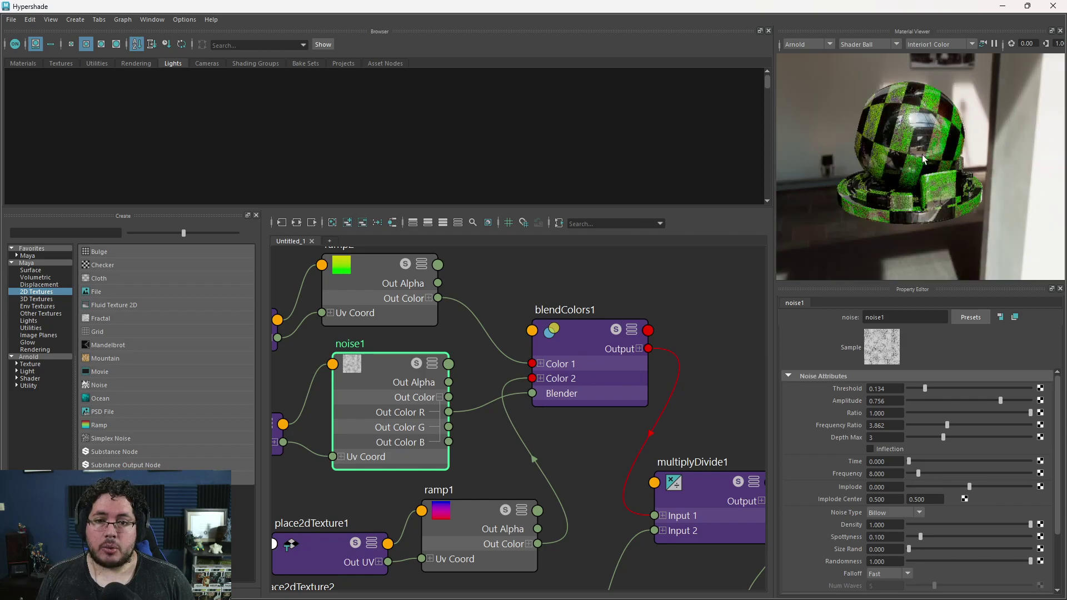
{"action": "scroll", "coordinate": [921, 162], "scroll_direction": "up", "scroll_amount": 2}
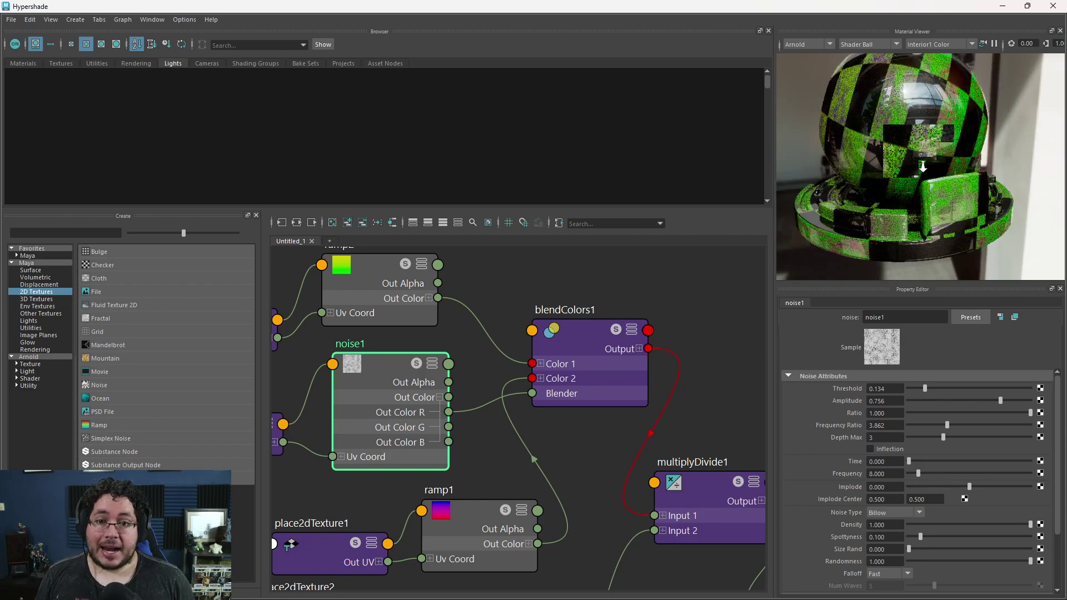
{"action": "scroll", "coordinate": [921, 164], "scroll_direction": "down", "scroll_amount": 3}
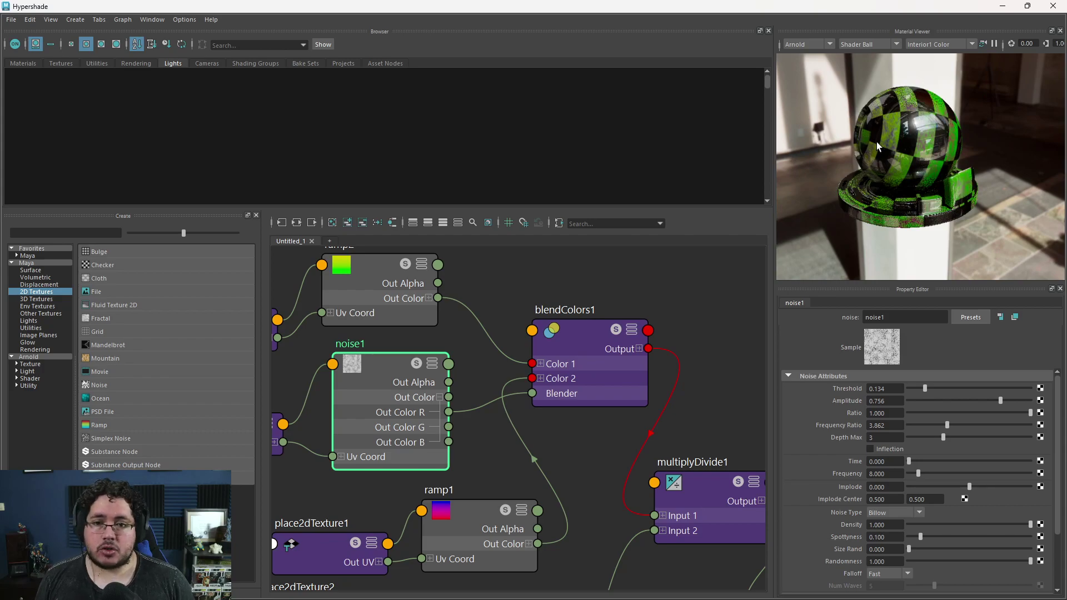
{"action": "scroll", "coordinate": [894, 156], "scroll_direction": "up", "scroll_amount": 2}
{"action": "scroll", "coordinate": [937, 167], "scroll_direction": "down", "scroll_amount": 4}
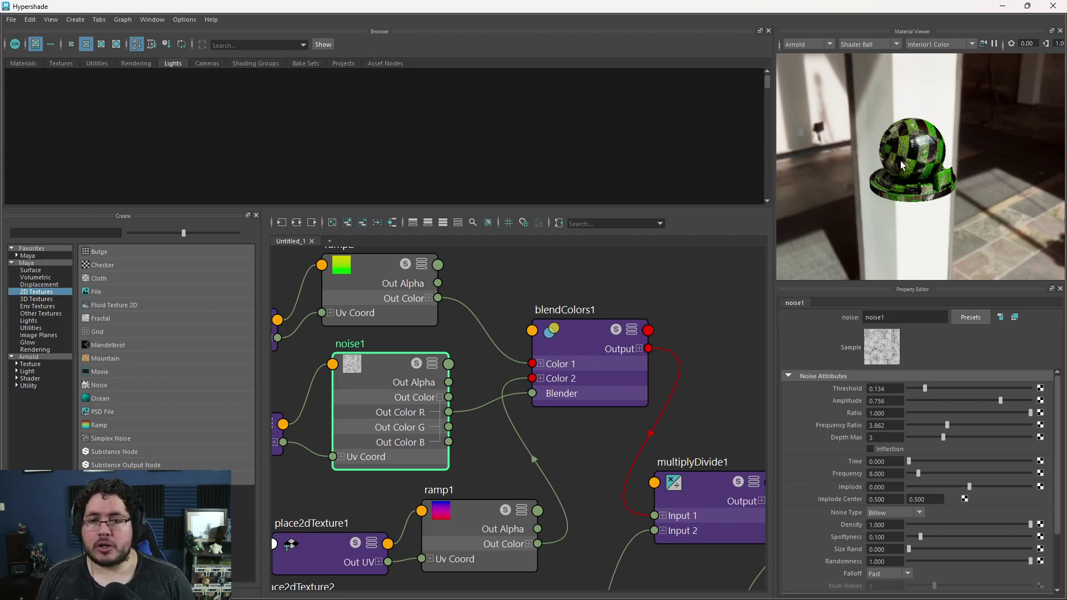
{"action": "scroll", "coordinate": [937, 167], "scroll_direction": "up", "scroll_amount": 2}
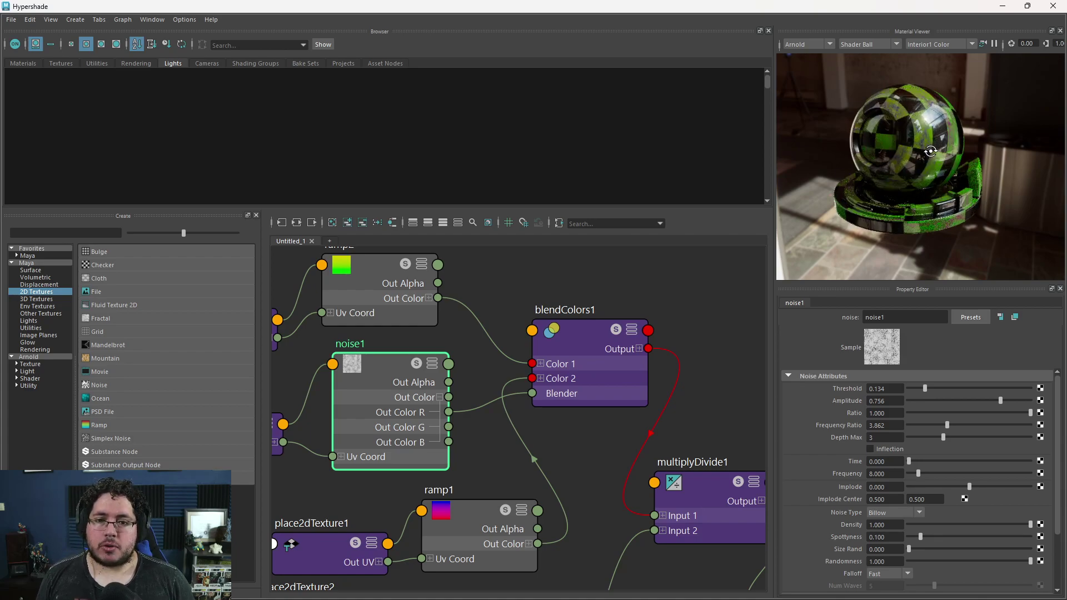
{"action": "left_click_drag", "start_coordinate": [929, 151], "coordinate": [882, 151], "text": "alt"}
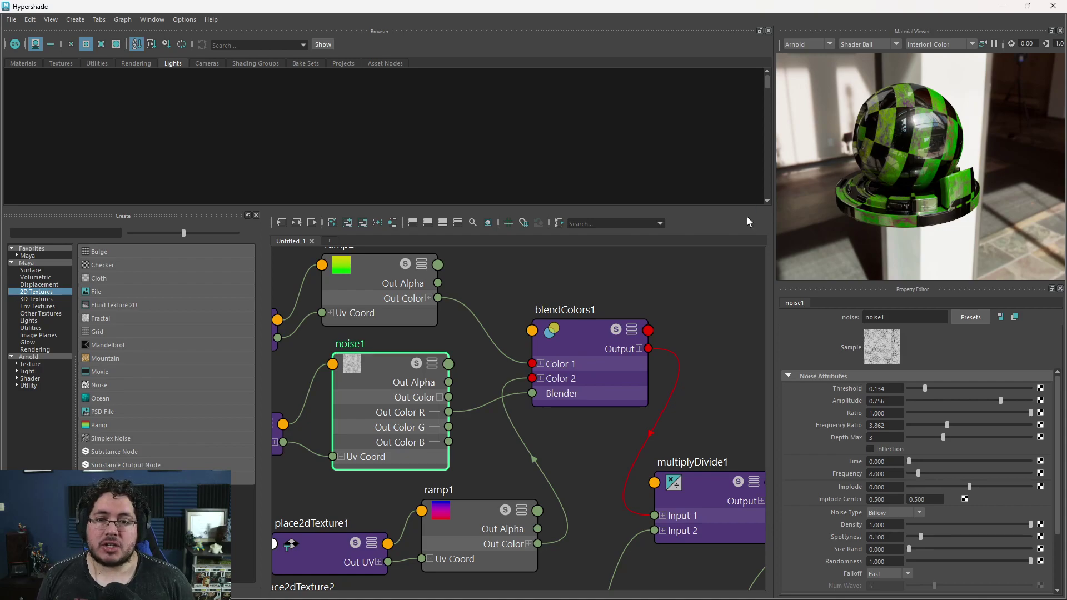
- Pause the material preview and switch its renderer to Hardware
{"action": "left_click", "coordinate": [995, 44]}
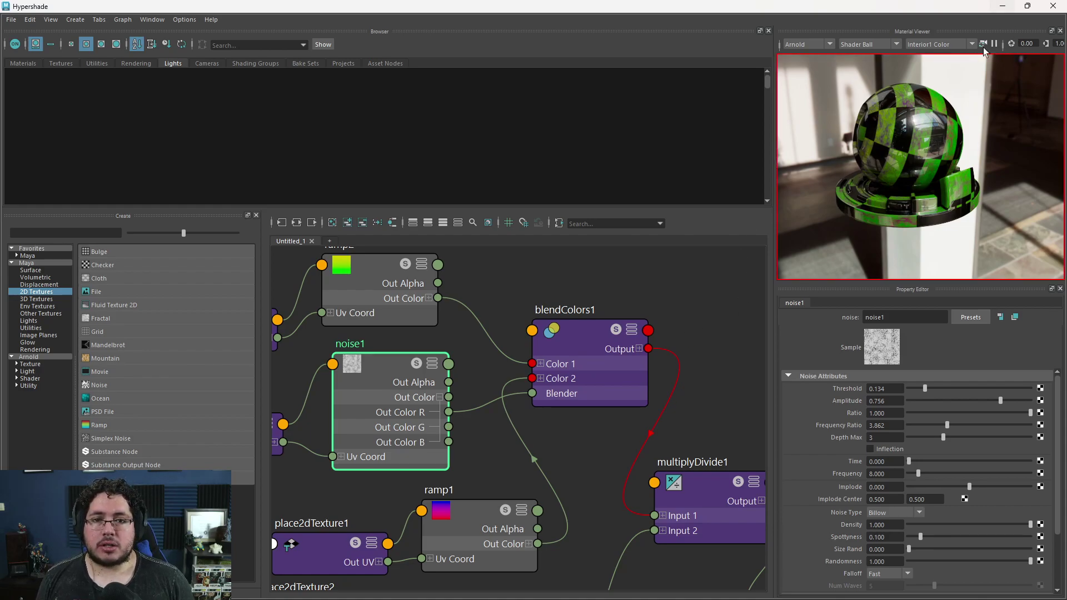
{"action": "left_click", "coordinate": [829, 44]}
{"action": "left_click", "coordinate": [803, 56]}
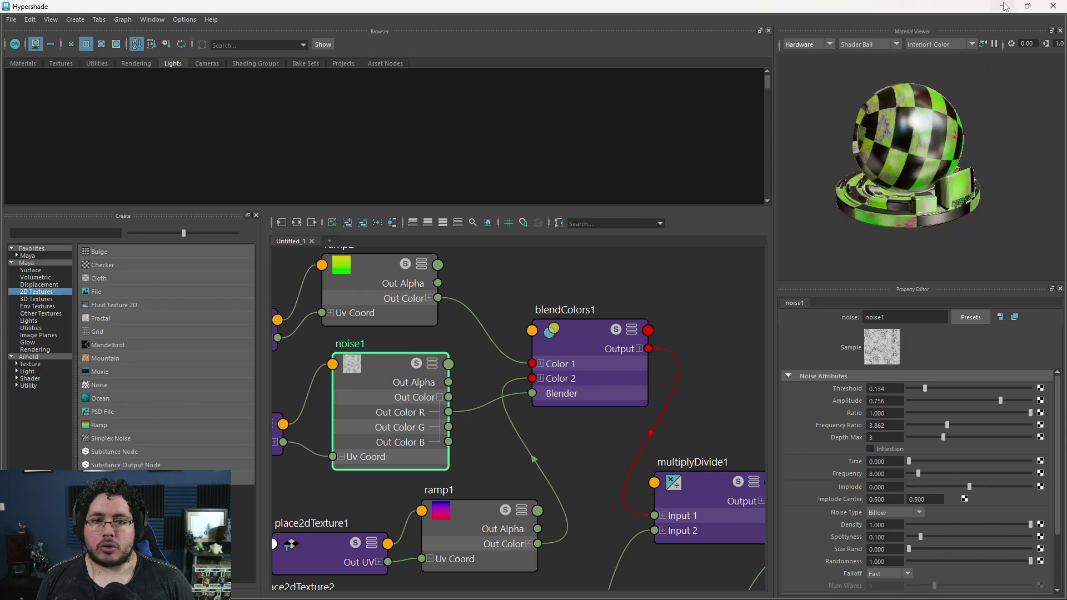
- Back in the scene, create a polygon plane and scale it far beyond the grid
{"action": "left_click", "coordinate": [1003, 6]}
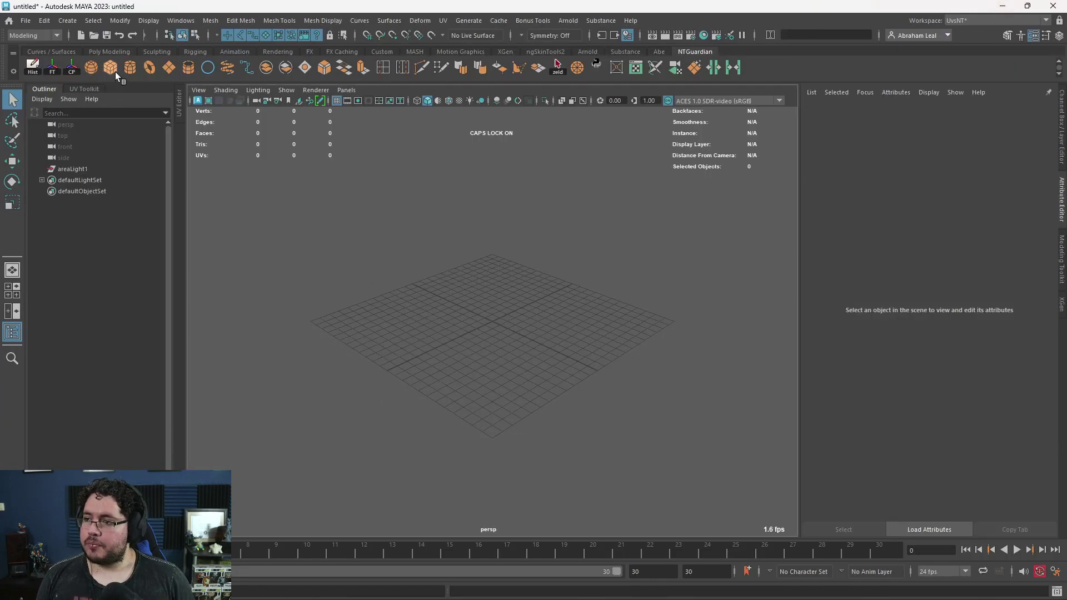
{"action": "left_click", "coordinate": [165, 68]}
{"action": "key", "text": "r"}
{"action": "left_click_drag", "start_coordinate": [492, 322], "coordinate": [773, 319]}
- Assign blinn1 to the plane and display its textures with 6
{"action": "left_click", "coordinate": [659, 215]}
{"action": "left_click", "coordinate": [579, 319]}
{"action": "right_click_drag", "start_coordinate": [579, 319], "coordinate": [650, 554]}
{"action": "left_click", "coordinate": [658, 223]}
{"action": "key", "text": "6"}
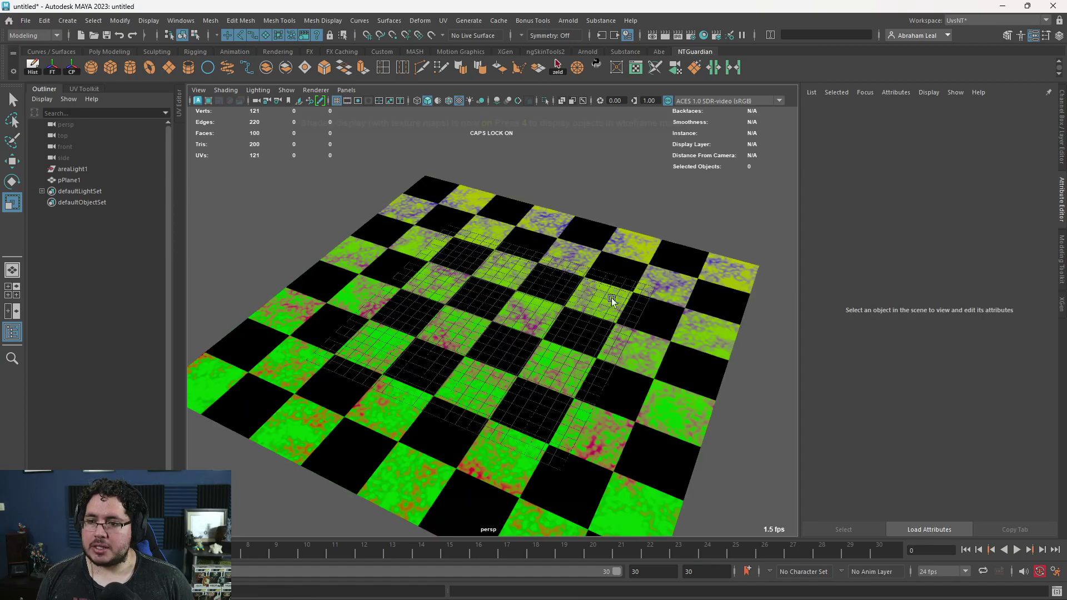
{"action": "middle_click_drag", "start_coordinate": [548, 236], "coordinate": [551, 266], "text": "alt"}
{"action": "left_click_drag", "start_coordinate": [552, 265], "coordinate": [537, 211], "text": "alt"}
{"action": "middle_click_drag", "start_coordinate": [537, 211], "coordinate": [692, 335], "text": "alt"}
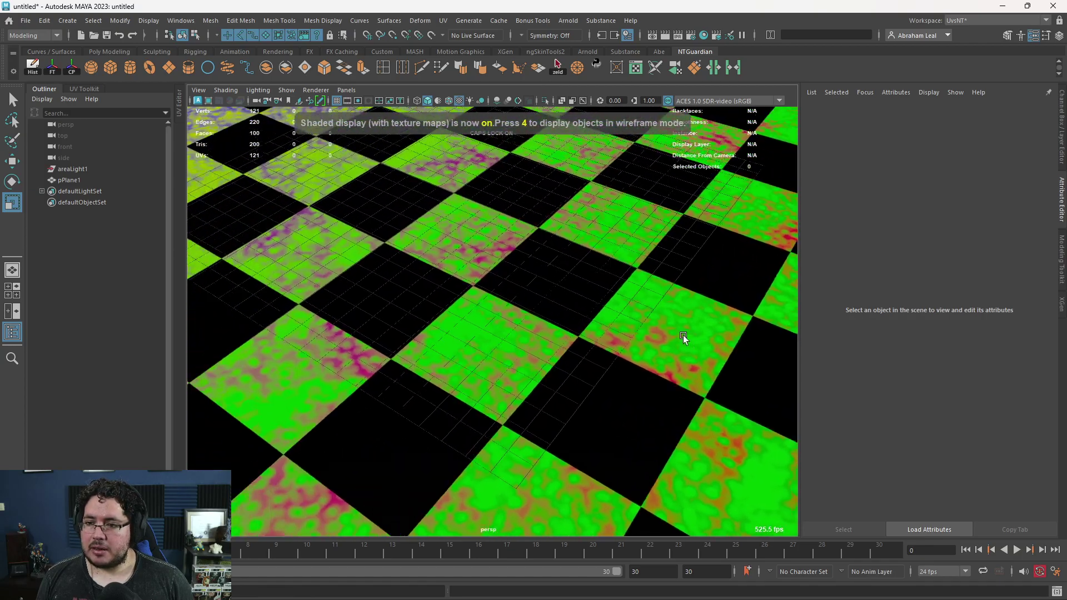
{"action": "left_click_drag", "start_coordinate": [693, 335], "coordinate": [586, 280], "text": "alt"}
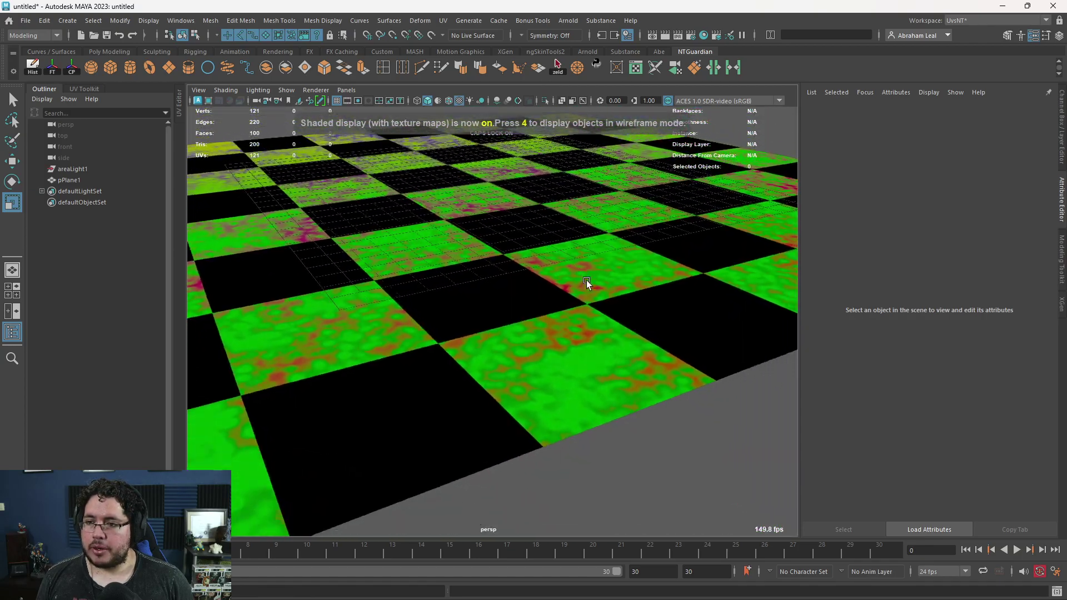
- Frame the checker plane and create an Arnold Skydome Light
{"action": "key", "text": "f"}
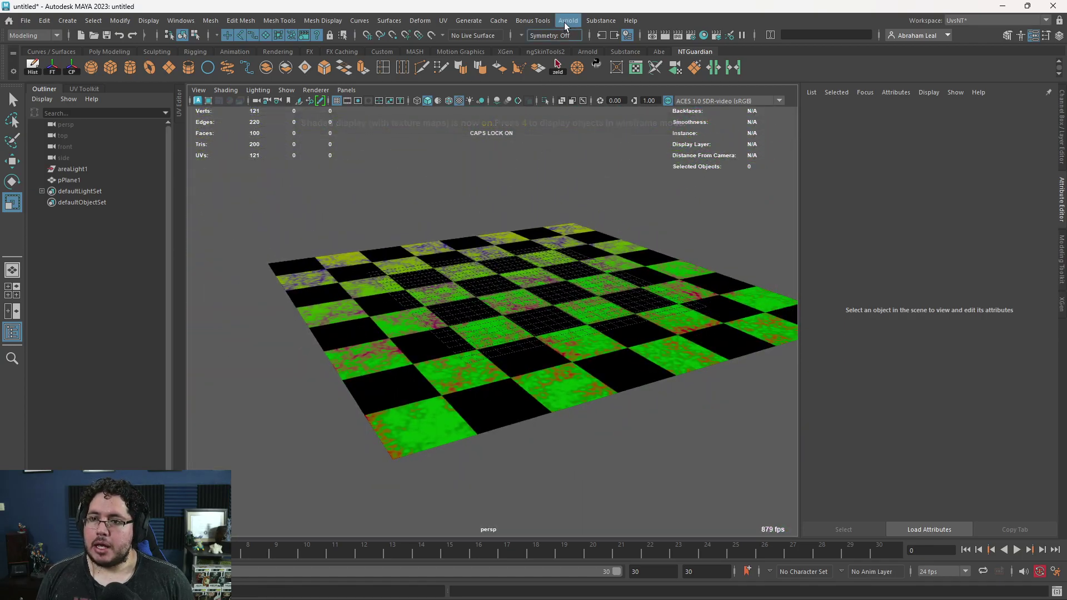
{"action": "left_click", "coordinate": [566, 21]}
{"action": "mouse_move", "coordinate": [600, 78]}
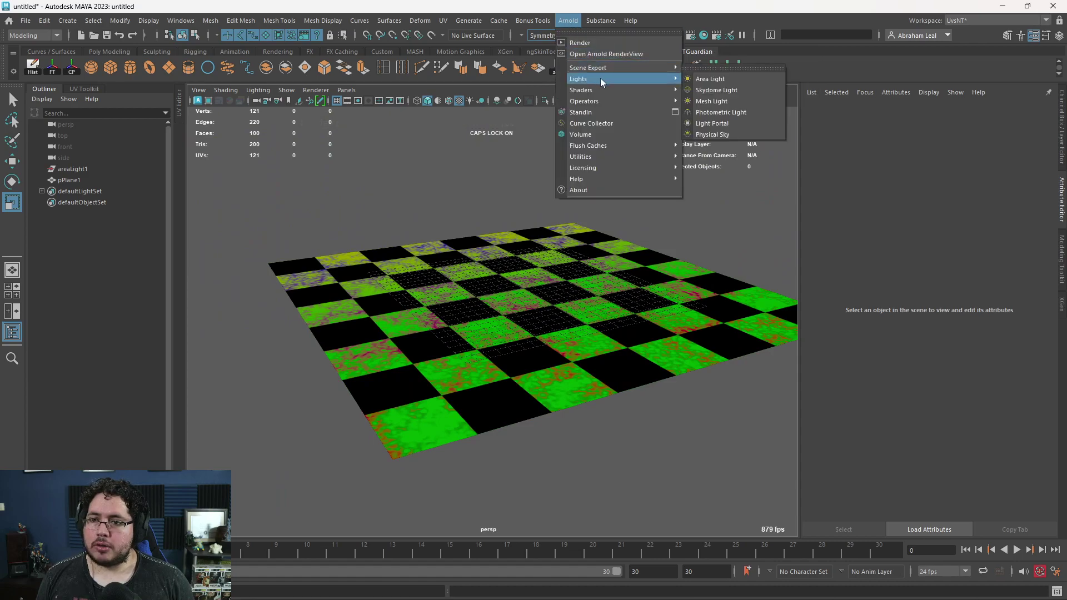
{"action": "left_click", "coordinate": [718, 91]}
- Map a file texture to the skydome's Color and browse to the NT_LIVE sourceimages folder
{"action": "left_click", "coordinate": [1031, 228]}
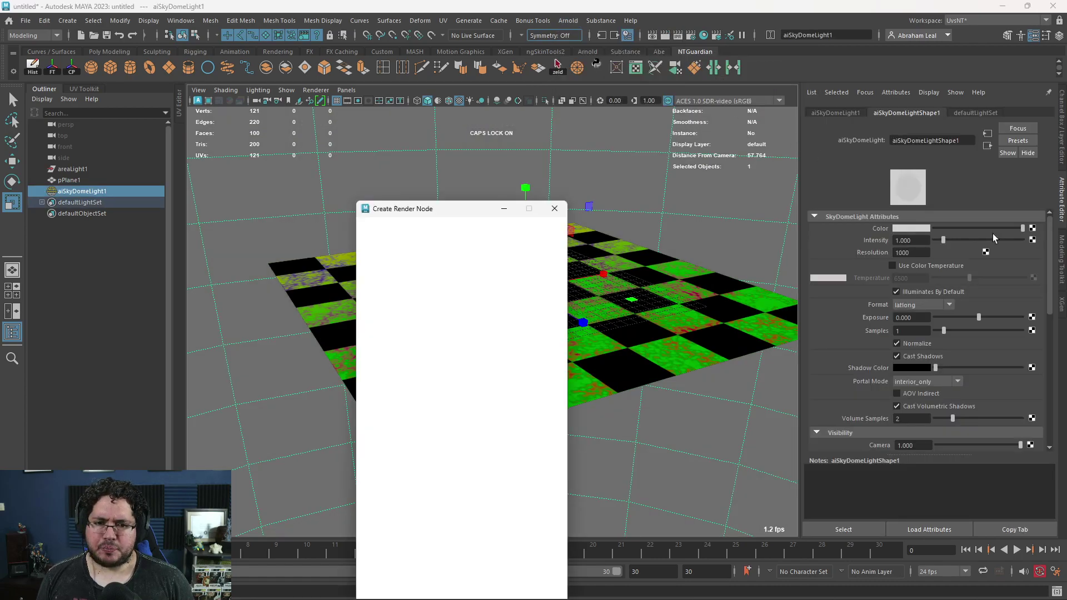
{"action": "left_click", "coordinate": [474, 301]}
{"action": "left_click", "coordinate": [1034, 262]}
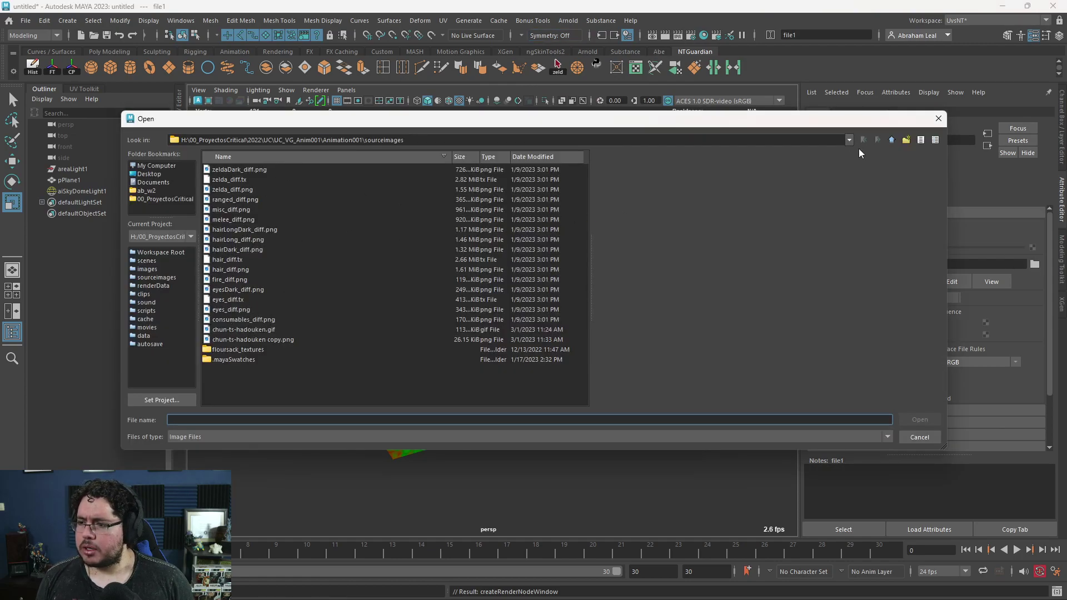
{"action": "left_click", "coordinate": [890, 140]}
{"action": "left_click", "coordinate": [890, 141]}
{"action": "left_click", "coordinate": [890, 141]}
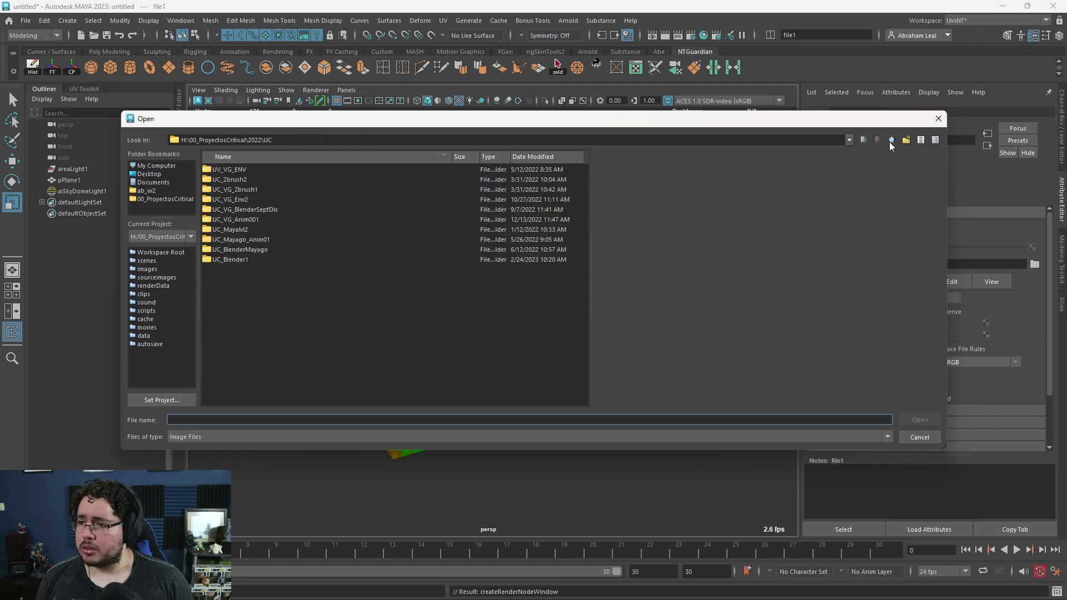
{"action": "left_click", "coordinate": [890, 140]}
{"action": "left_click", "coordinate": [890, 141]}
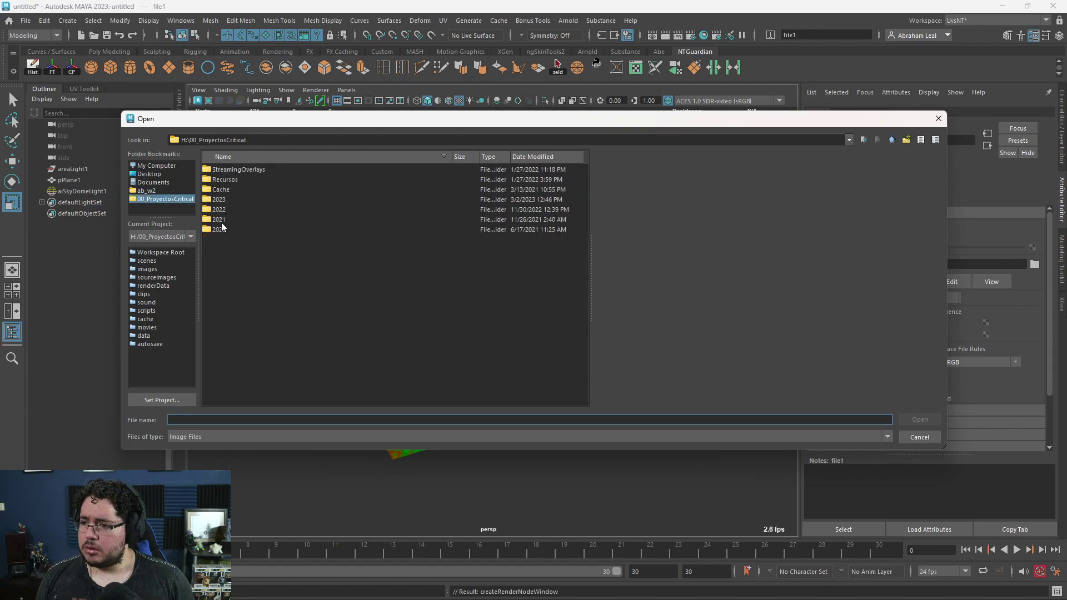
{"action": "double_click", "coordinate": [222, 199]}
{"action": "double_click", "coordinate": [224, 189]}
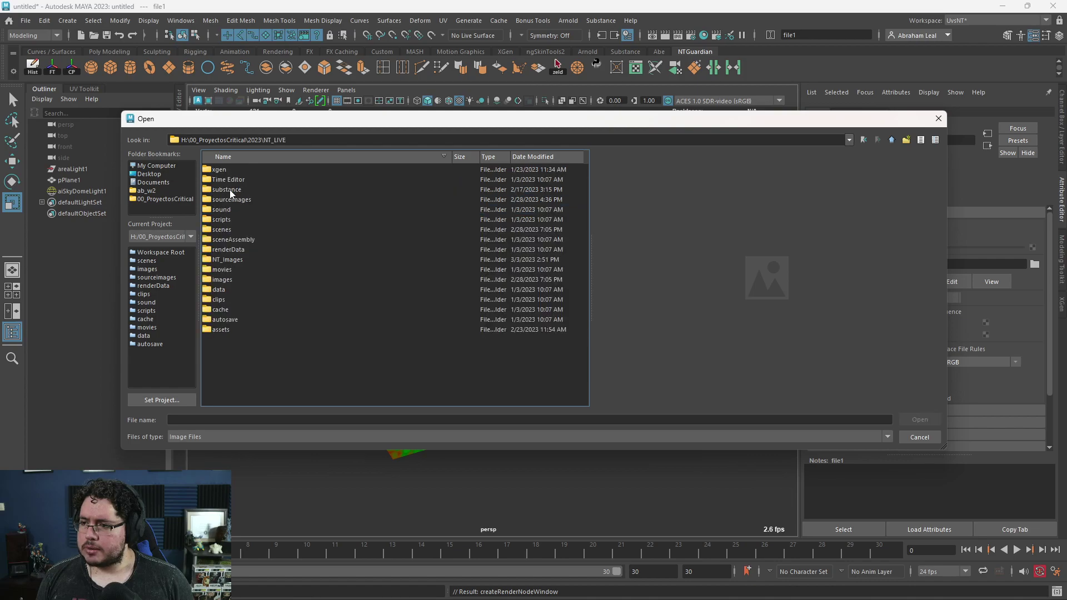
{"action": "double_click", "coordinate": [231, 199]}
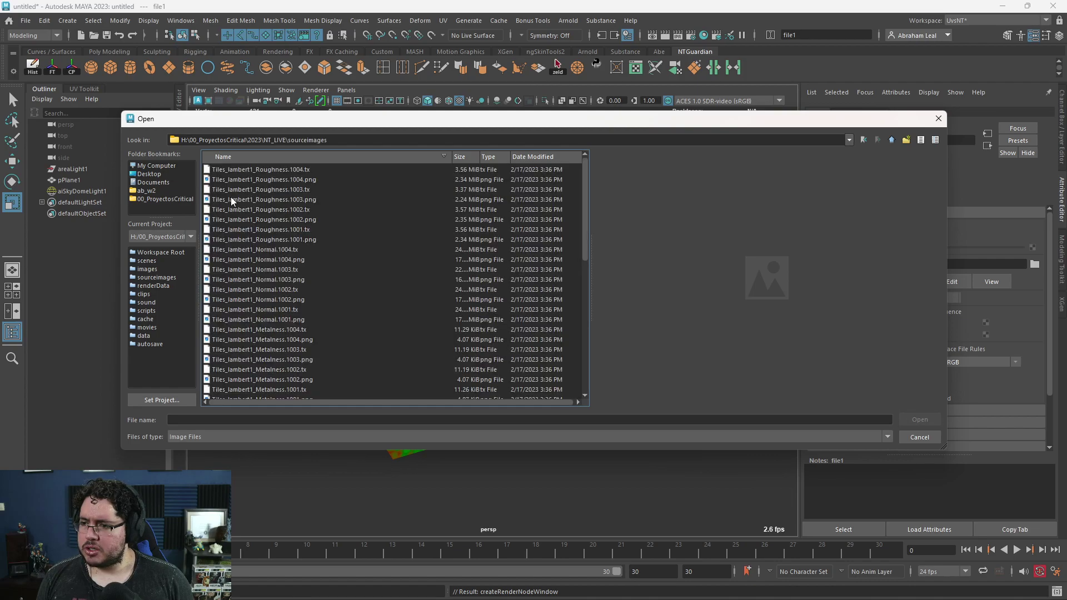
- Load shanghai_bund_4k.exr as the skydome texture image
{"action": "scroll", "coordinate": [263, 316], "scroll_direction": "down", "scroll_amount": 10}
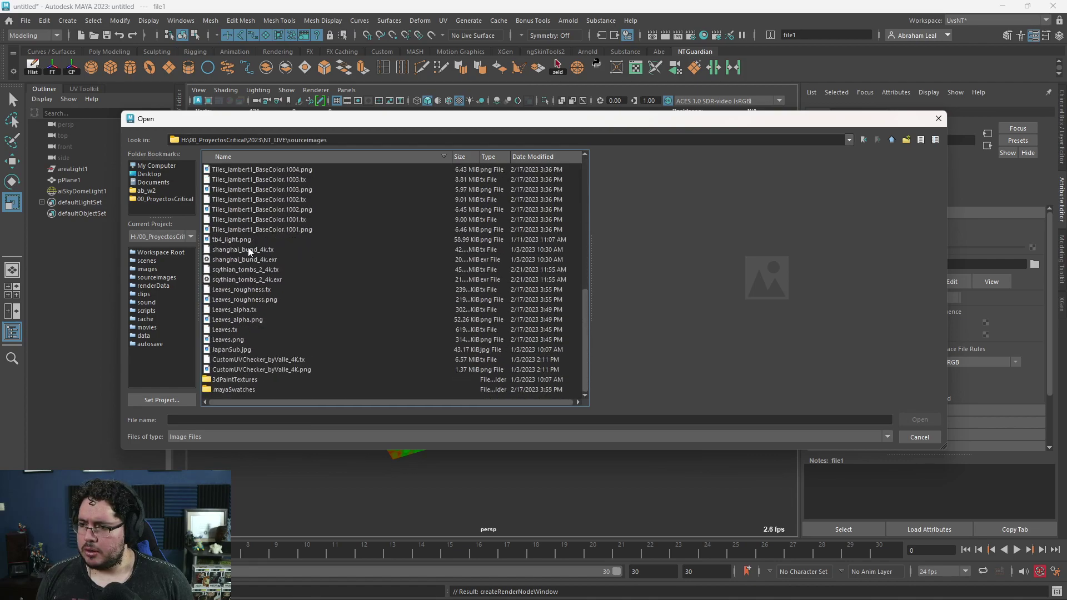
{"action": "left_click", "coordinate": [248, 250]}
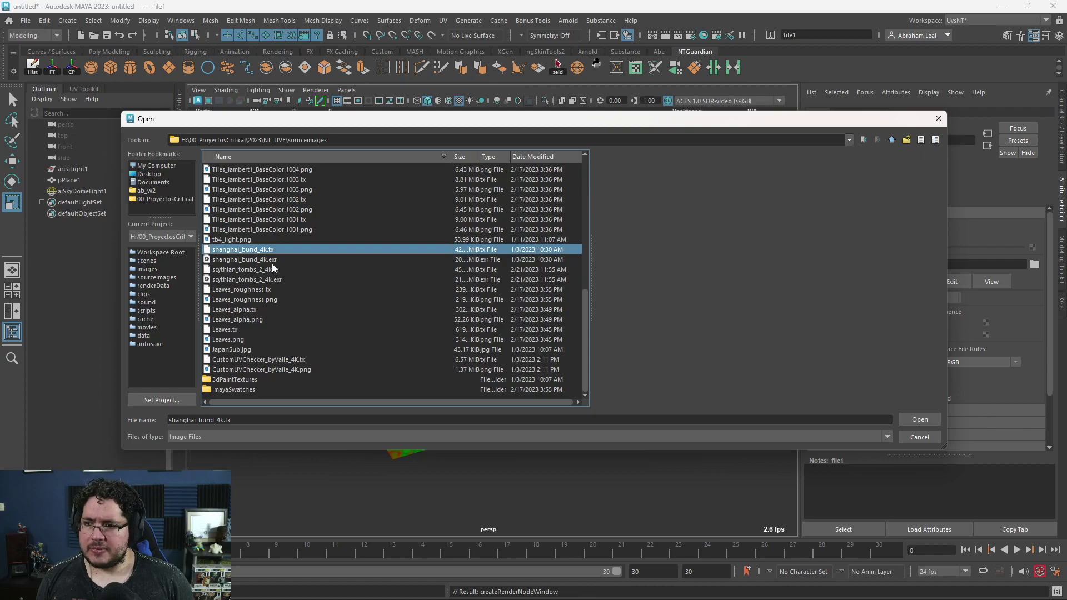
{"action": "left_click", "coordinate": [266, 259]}
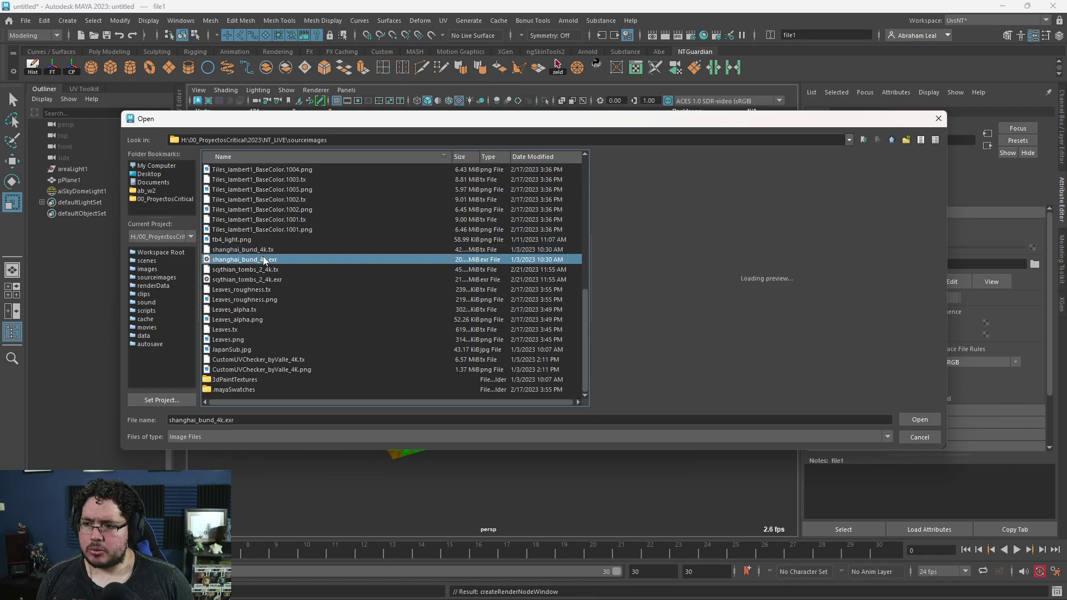
{"action": "left_click", "coordinate": [242, 278]}
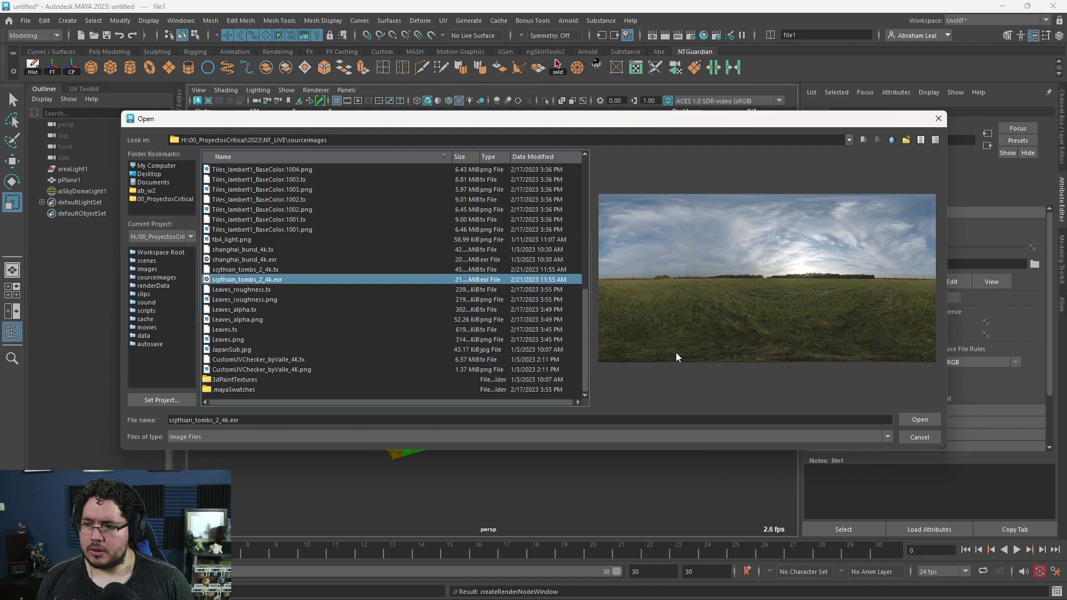
{"action": "left_click", "coordinate": [258, 258]}
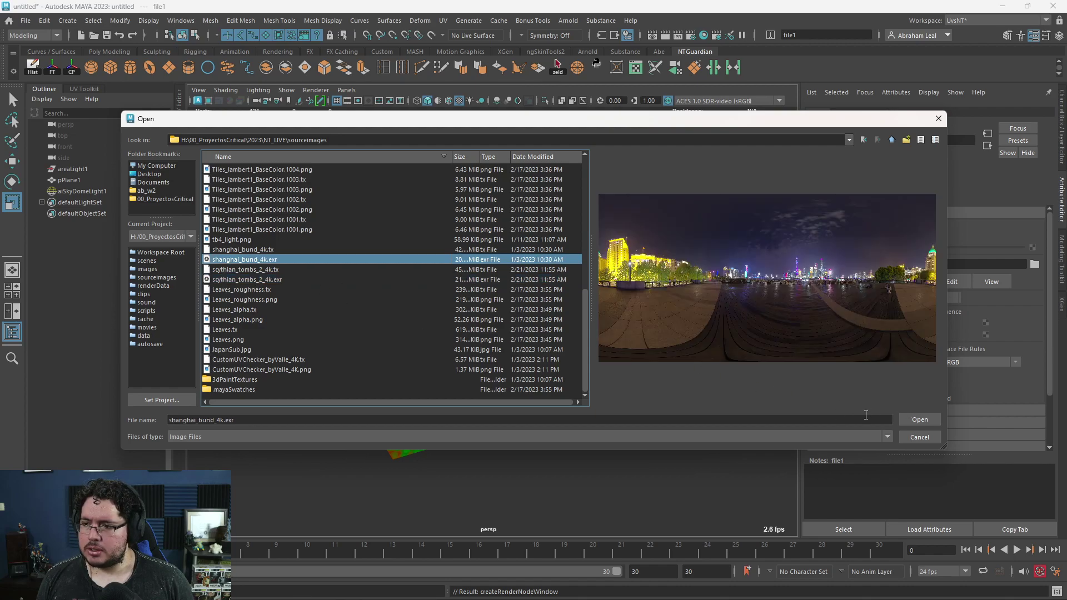
{"action": "left_click", "coordinate": [912, 418]}
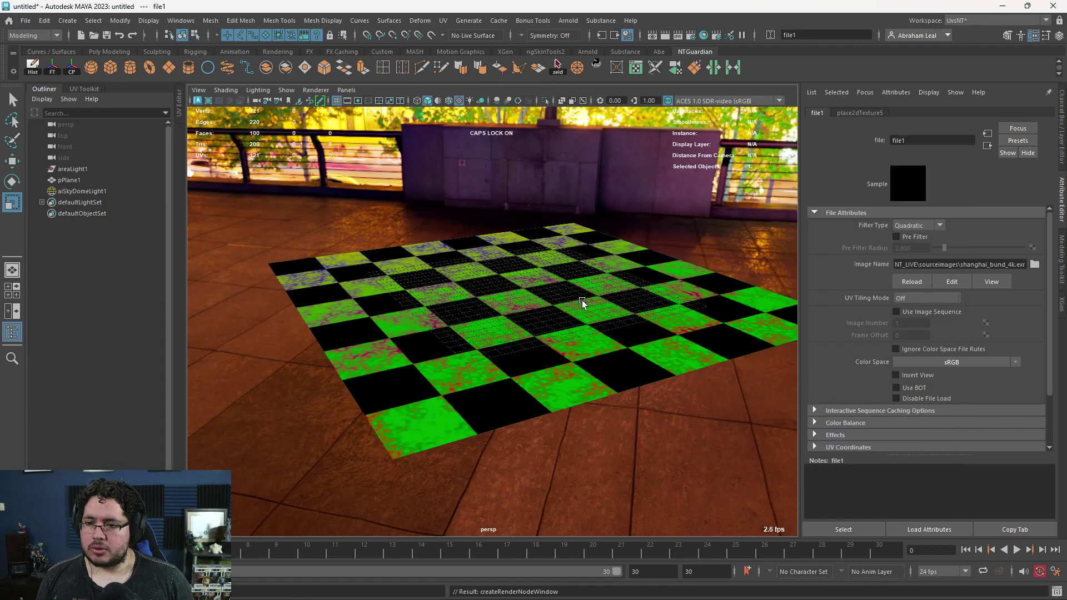
- Save the scene as hYPERSHADE.ma
{"action": "scroll", "coordinate": [574, 274], "scroll_direction": "up", "scroll_amount": 3}
{"action": "mouse_move", "coordinate": [574, 275]}
{"action": "left_mouse_down", "text": "alt"}
{"action": "mouse_move", "coordinate": [612, 315]}
{"action": "mouse_move", "coordinate": [572, 285]}
{"action": "left_mouse_up", "text": "alt"}
{"action": "key", "text": "ctrl+s"}
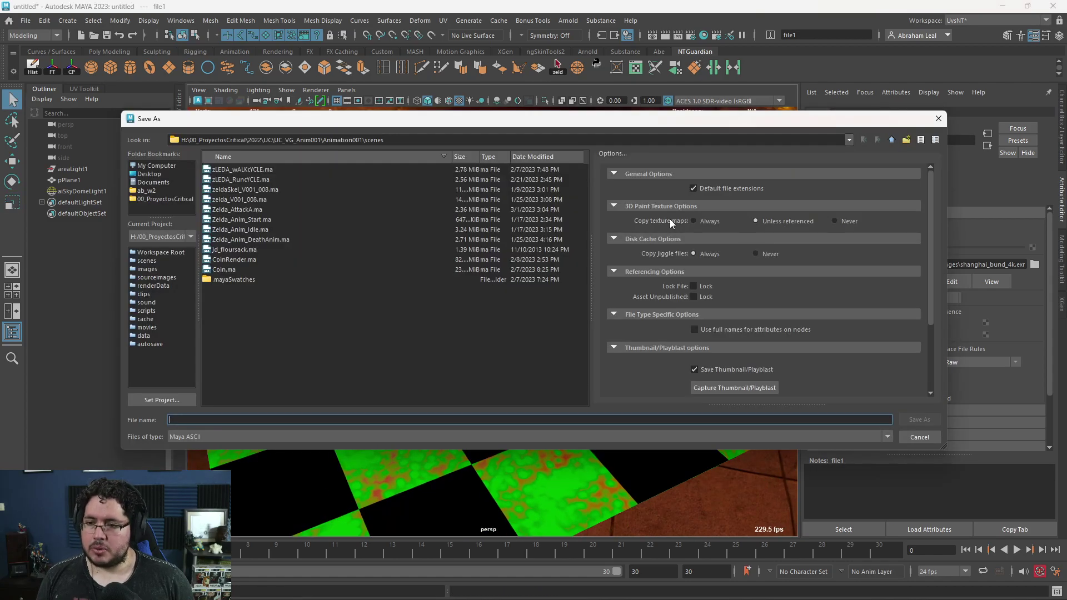
{"action": "type", "text": "hYP"}
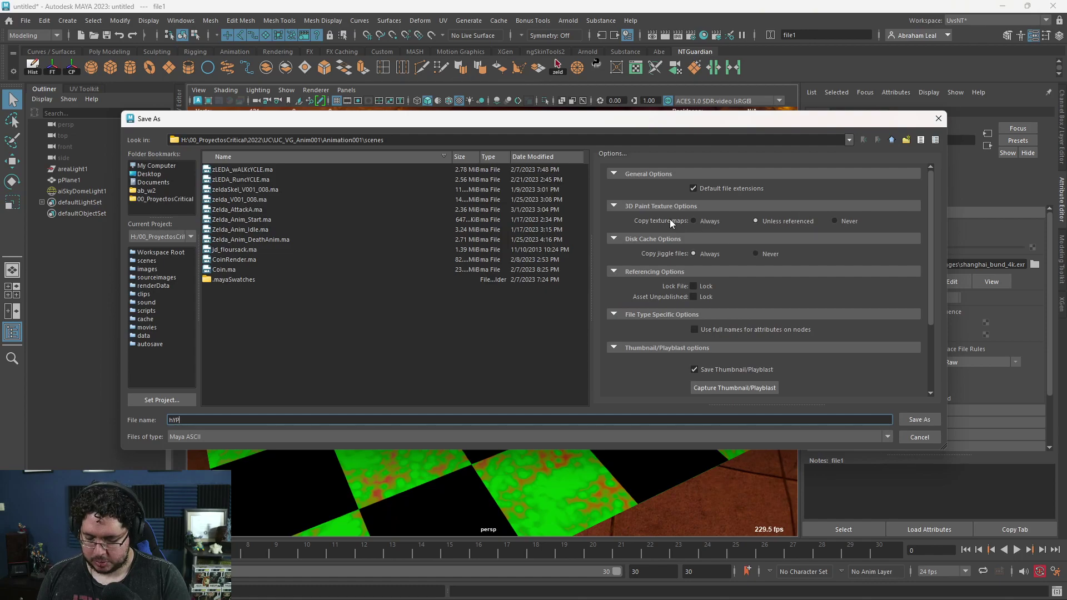
{"action": "type", "text": "ERSHADE"}
{"action": "key", "text": "Return"}
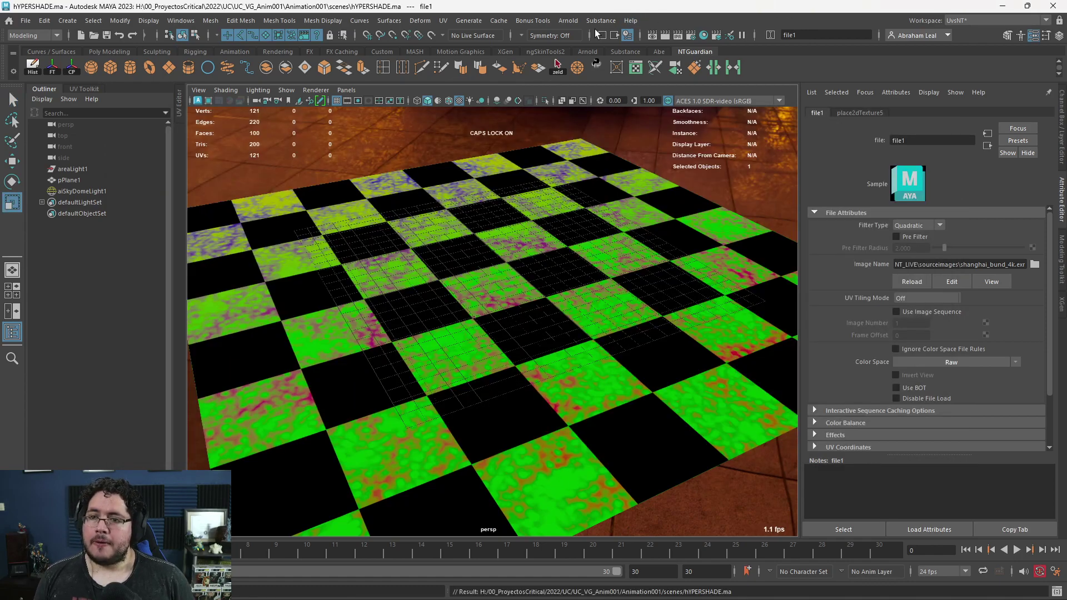
- Set Arnold's Render Device to GPU in Render Settings and start an Arnold render
{"action": "left_click", "coordinate": [691, 35]}
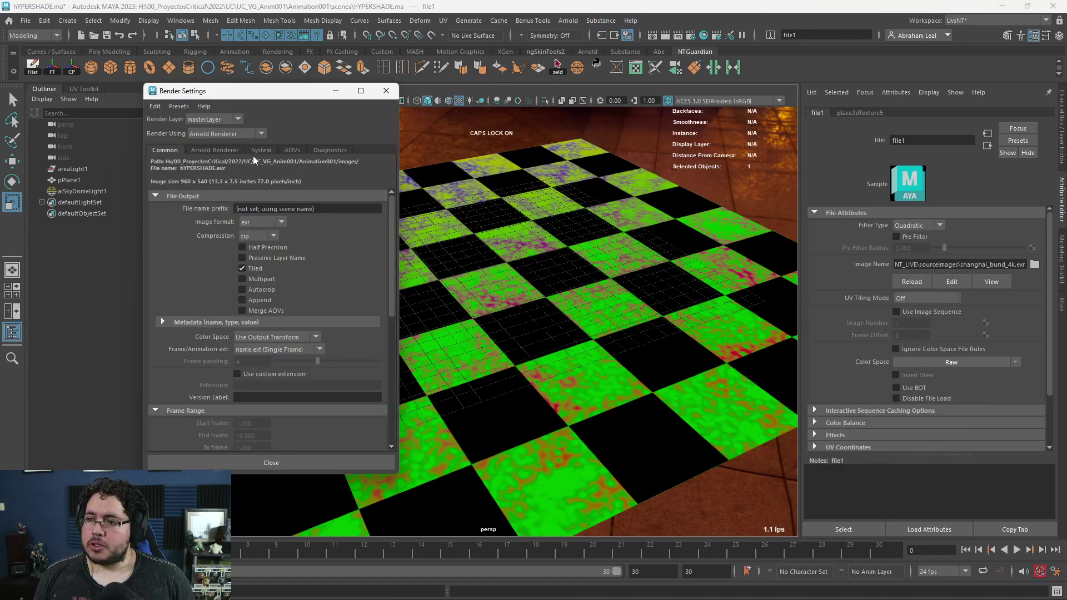
{"action": "left_click", "coordinate": [260, 150]}
{"action": "left_click", "coordinate": [256, 198]}
{"action": "left_click", "coordinate": [386, 90]}
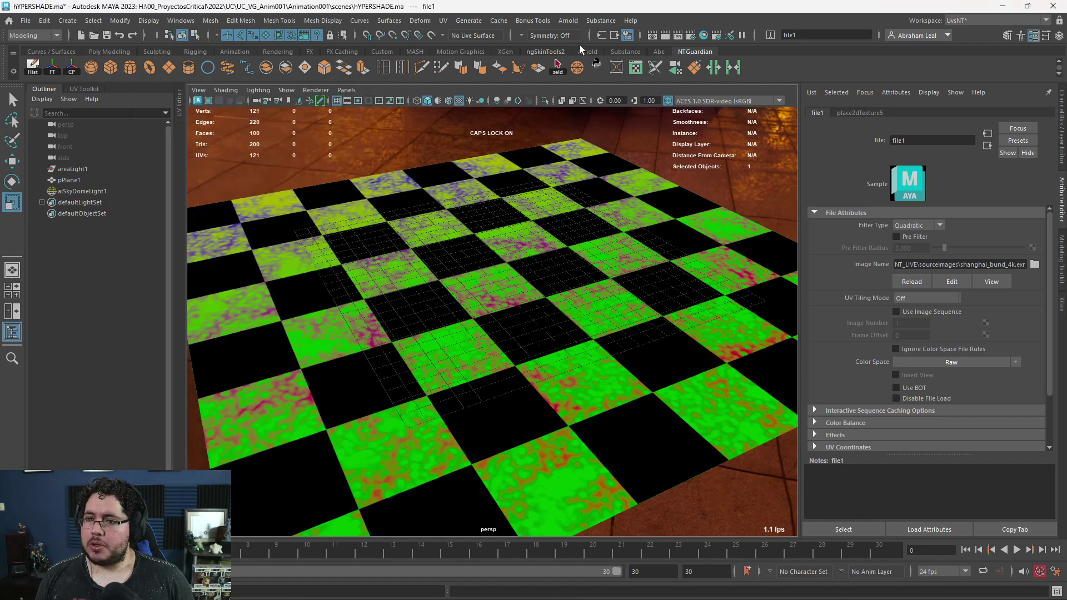
{"action": "left_click", "coordinate": [568, 21]}
{"action": "left_click", "coordinate": [578, 41]}
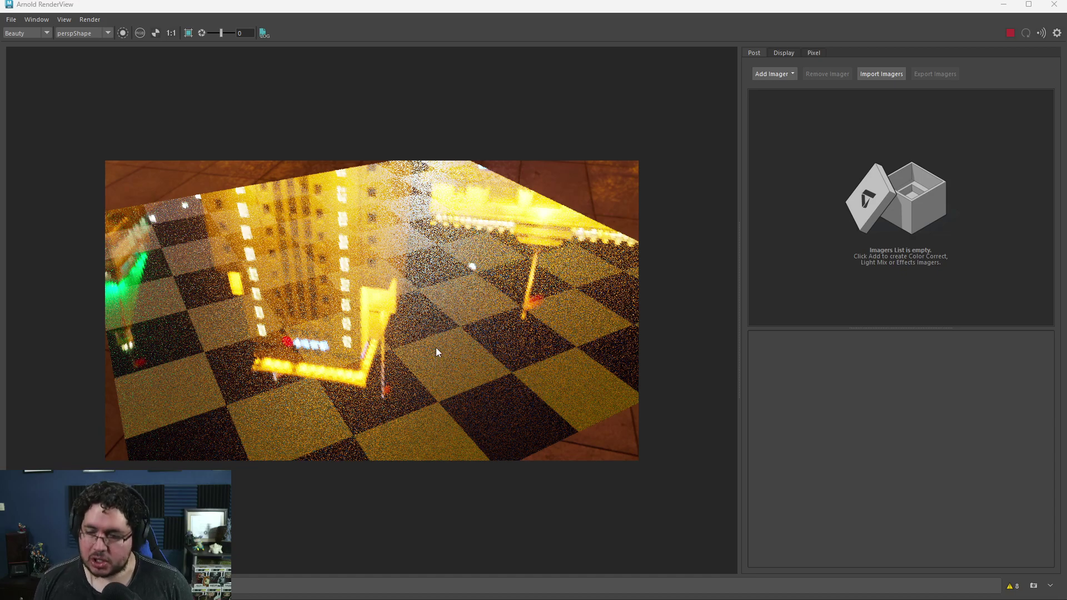
- Review the checker floor render under the Shanghai skydome, stop it, and minimize RenderView
{"action": "scroll", "coordinate": [436, 350], "scroll_direction": "up", "scroll_amount": 3}
{"action": "scroll", "coordinate": [436, 350], "scroll_direction": "down", "scroll_amount": 6}
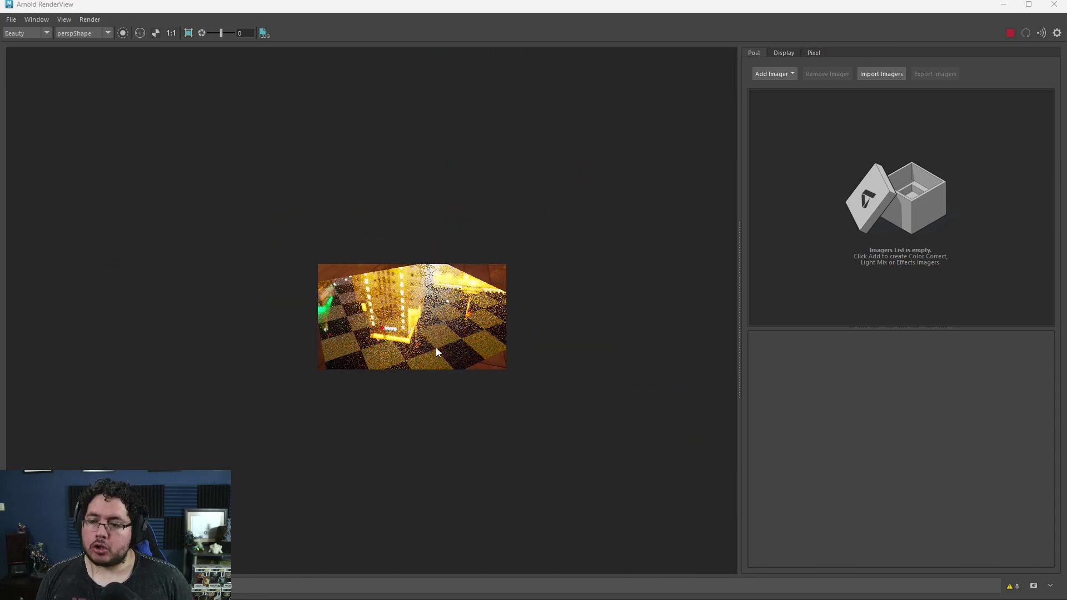
{"action": "scroll", "coordinate": [437, 351], "scroll_direction": "up", "scroll_amount": 3}
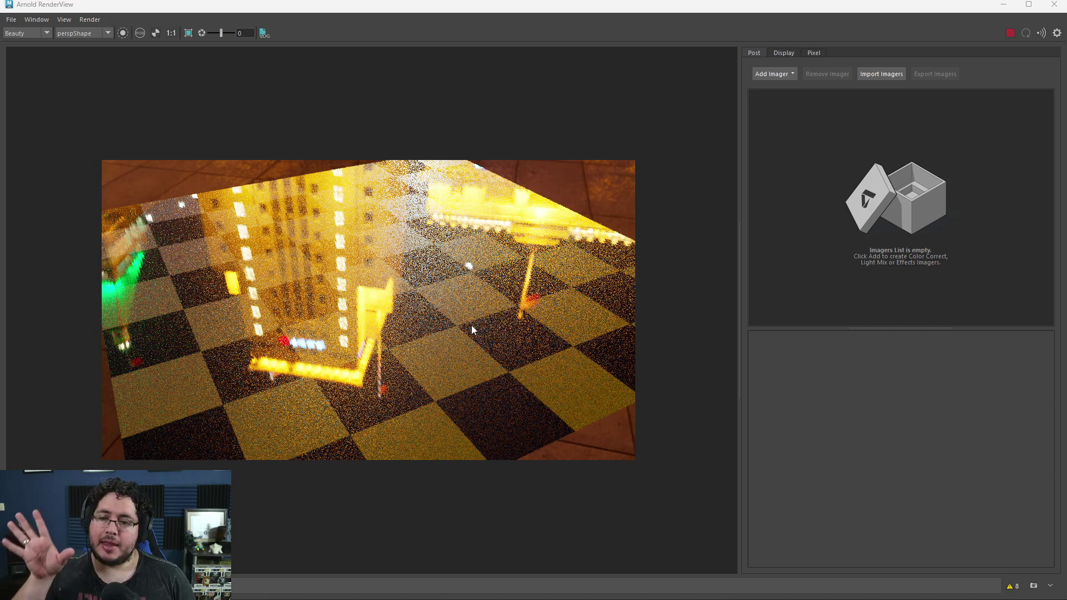
{"action": "scroll", "coordinate": [472, 316], "scroll_direction": "up", "scroll_amount": 3}
{"action": "scroll", "coordinate": [473, 317], "scroll_direction": "down", "scroll_amount": 5}
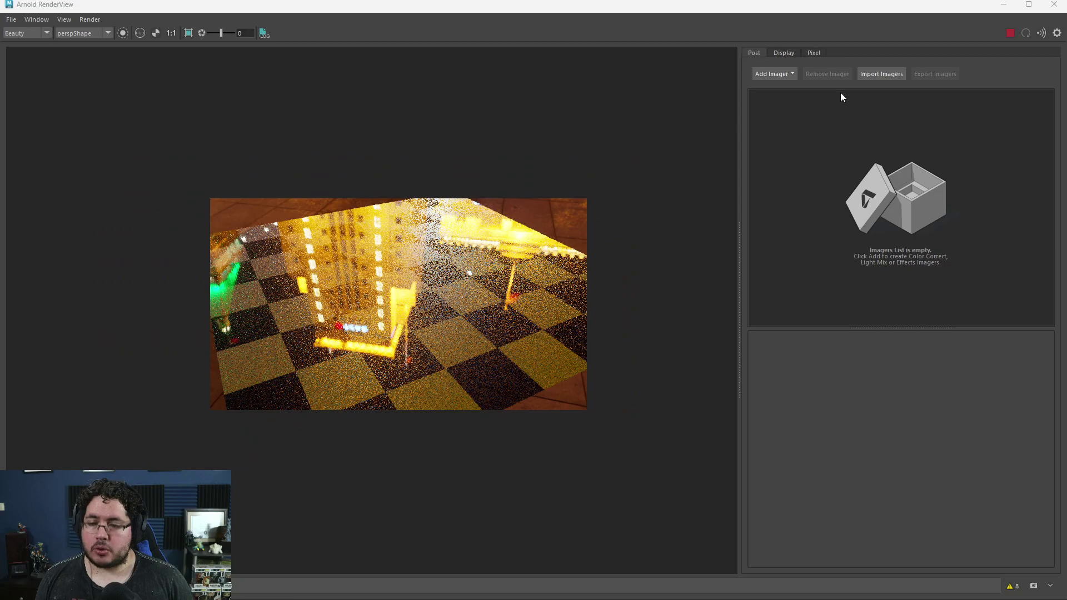
{"action": "left_click", "coordinate": [1010, 33]}
{"action": "left_click", "coordinate": [1007, 10]}
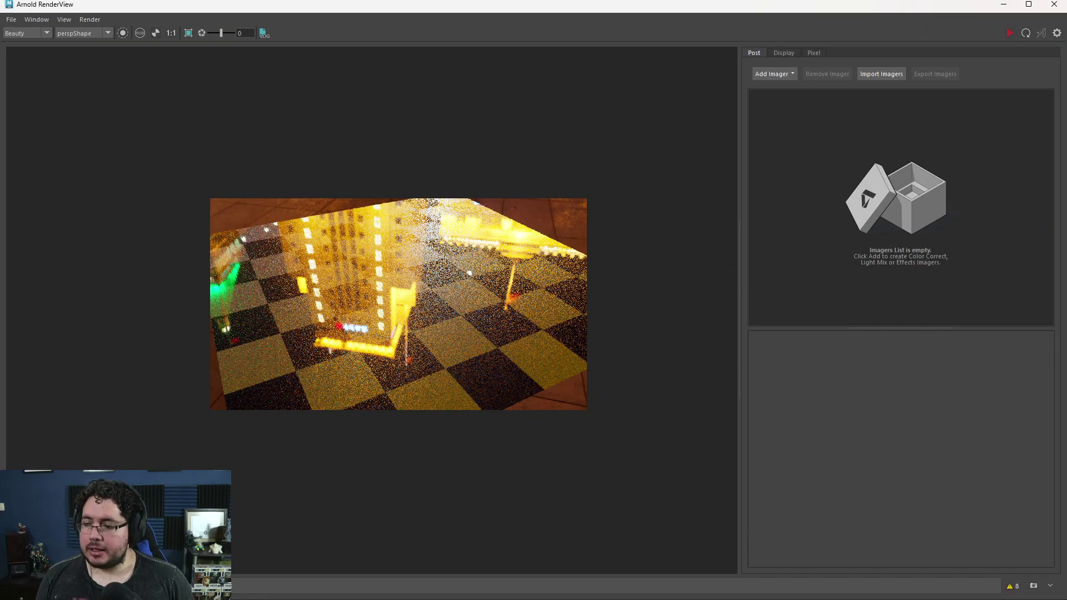
{"action": "left_click", "coordinate": [1003, 5]}
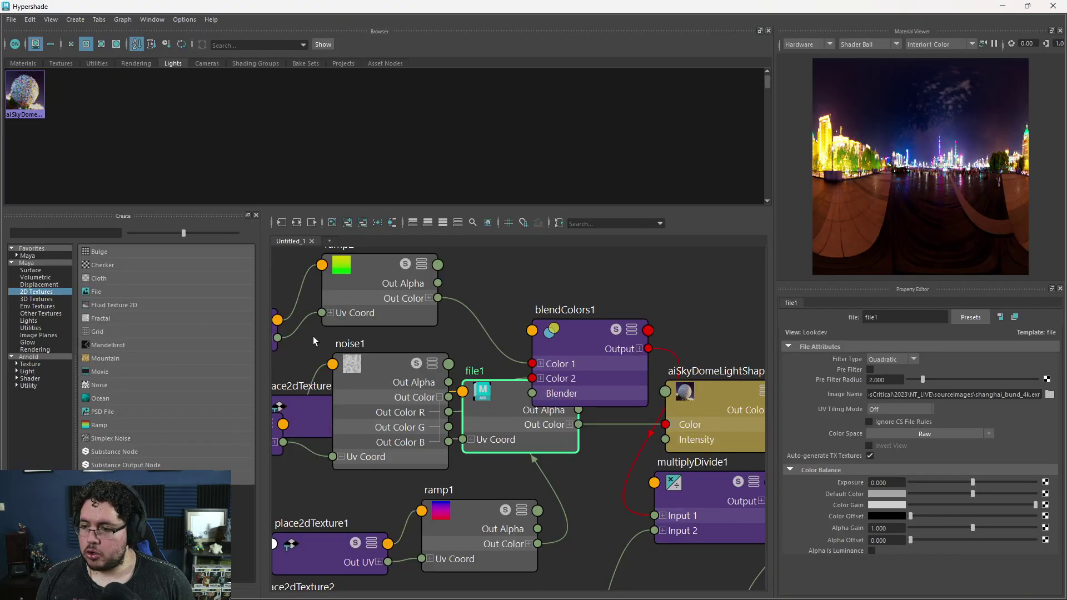
- Rearrange noise1, blendColors1, place2dTexture5 and file1 so file1 sits above the skydome light
{"action": "scroll", "coordinate": [313, 336], "scroll_direction": "down", "scroll_amount": 5}
{"action": "scroll", "coordinate": [501, 384], "scroll_direction": "up", "scroll_amount": 3}
{"action": "left_click_drag", "start_coordinate": [478, 405], "coordinate": [409, 425]}
{"action": "left_click_drag", "start_coordinate": [561, 380], "coordinate": [551, 324]}
{"action": "left_click_drag", "start_coordinate": [618, 384], "coordinate": [615, 336]}
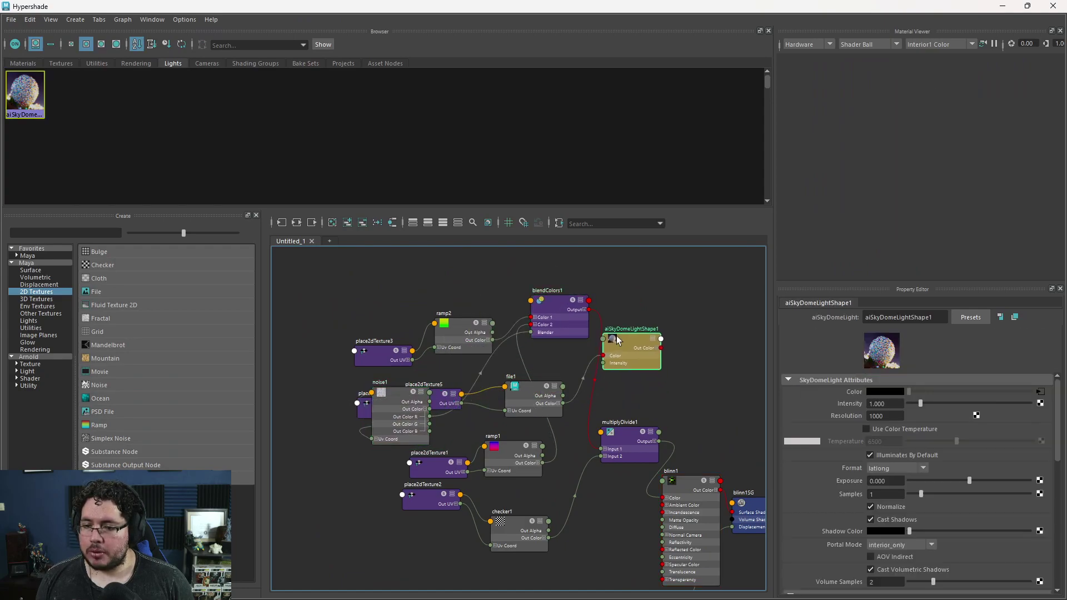
{"action": "middle_click_drag", "start_coordinate": [594, 335], "coordinate": [533, 348], "text": "alt"}
{"action": "left_click_drag", "start_coordinate": [474, 402], "coordinate": [576, 302]}
{"action": "left_click_drag", "start_coordinate": [584, 370], "coordinate": [673, 339]}
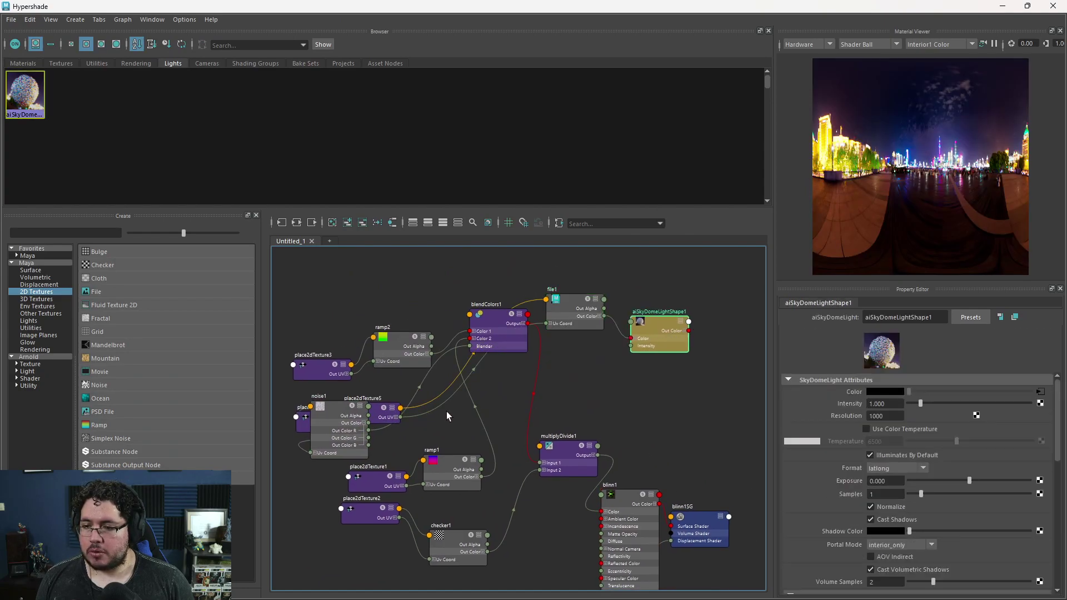
{"action": "left_click_drag", "start_coordinate": [392, 416], "coordinate": [468, 253]}
{"action": "left_click_drag", "start_coordinate": [585, 306], "coordinate": [593, 252]}
{"action": "left_click_drag", "start_coordinate": [639, 349], "coordinate": [671, 292]}
{"action": "middle_click_drag", "start_coordinate": [556, 400], "coordinate": [610, 371], "text": "alt"}
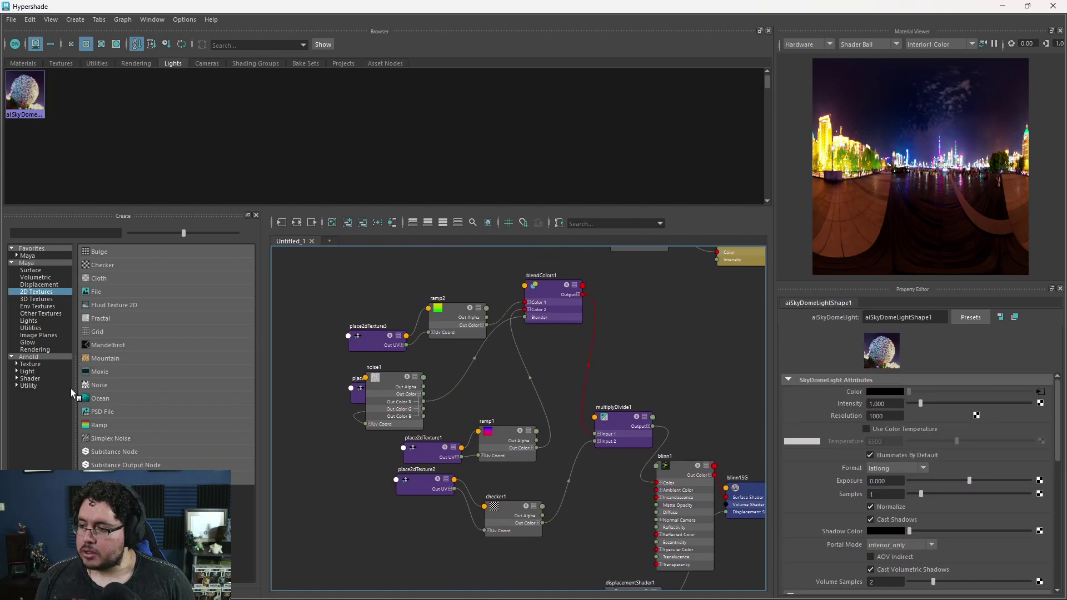
- Browse the Arnold Utility nodes, then search the graph for 'AIRAM' to find Arnold ramps
{"action": "left_click", "coordinate": [36, 358]}
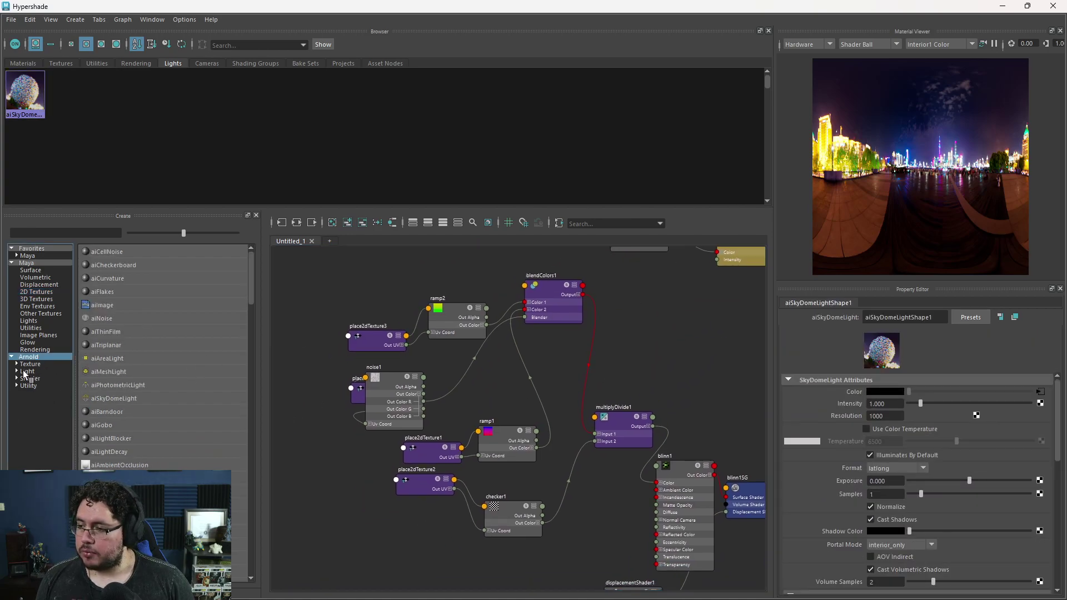
{"action": "left_click", "coordinate": [17, 385]}
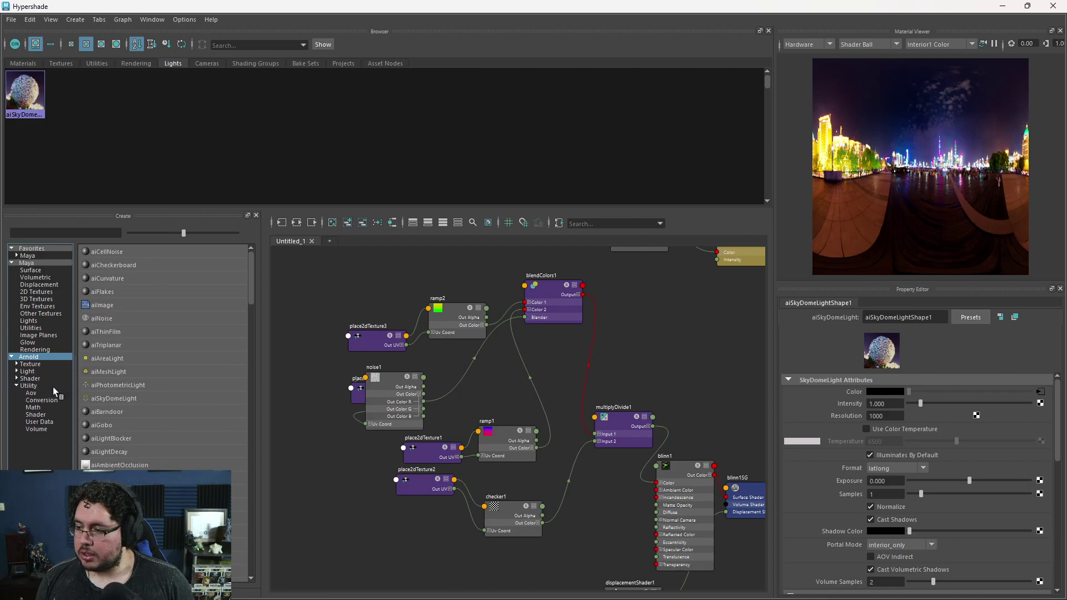
{"action": "left_click", "coordinate": [31, 387]}
{"action": "scroll", "coordinate": [179, 347], "scroll_direction": "down", "scroll_amount": 1}
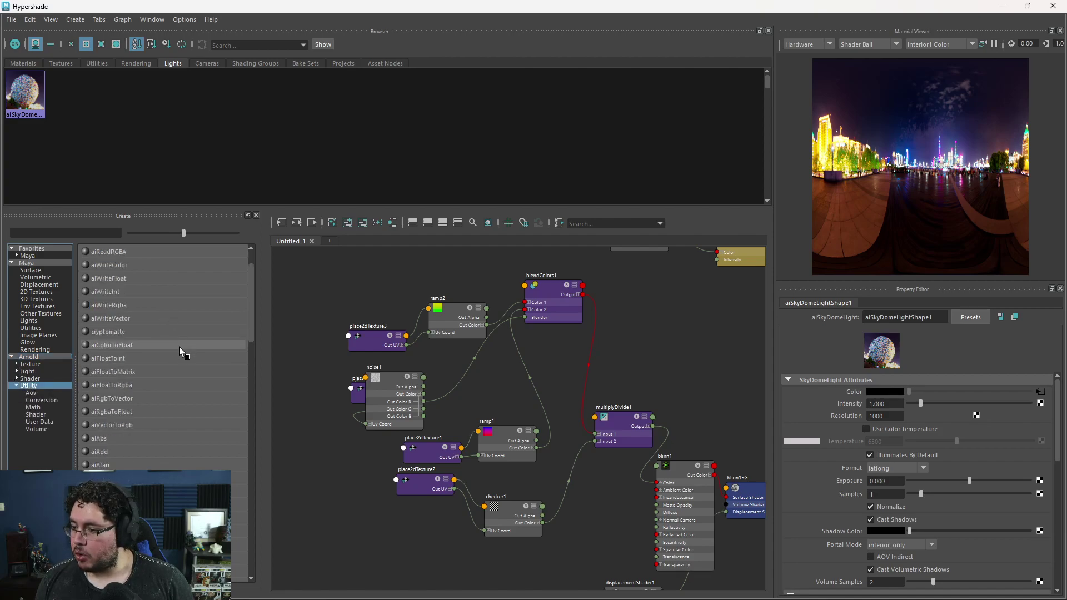
{"action": "scroll", "coordinate": [167, 361], "scroll_direction": "down", "scroll_amount": 1}
{"action": "key", "text": "a"}
{"action": "key", "text": "Tab"}
{"action": "type", "text": "AIRAM"}
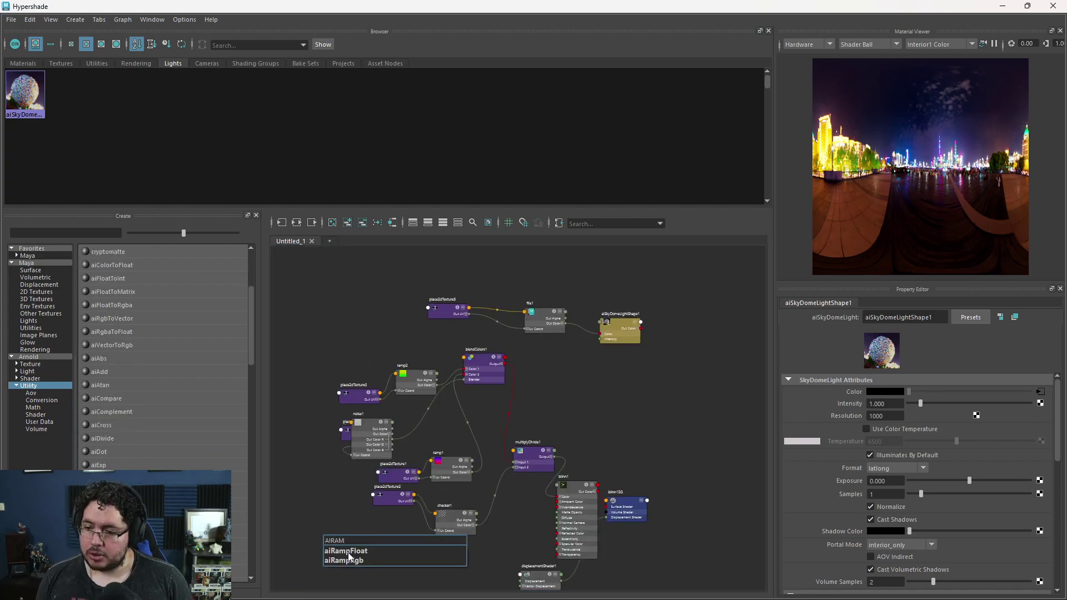
- Create an aiRampRgb node and wire its Out Color into multiplyDivide1's Input 1
{"action": "left_click", "coordinate": [347, 562]}
{"action": "left_click_drag", "start_coordinate": [338, 545], "coordinate": [609, 421]}
{"action": "scroll", "coordinate": [612, 427], "scroll_direction": "up", "scroll_amount": 5}
{"action": "scroll", "coordinate": [602, 445], "scroll_direction": "down", "scroll_amount": 4}
{"action": "scroll", "coordinate": [512, 448], "scroll_direction": "up", "scroll_amount": 2}
{"action": "scroll", "coordinate": [528, 441], "scroll_direction": "down", "scroll_amount": 2}
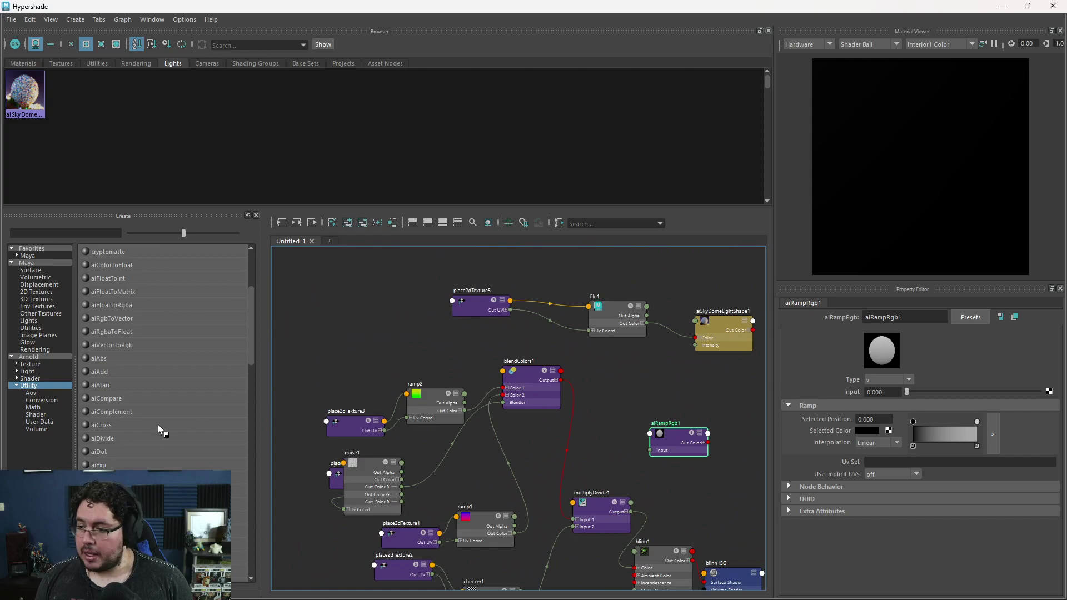
{"action": "scroll", "coordinate": [133, 419], "scroll_direction": "up", "scroll_amount": 3}
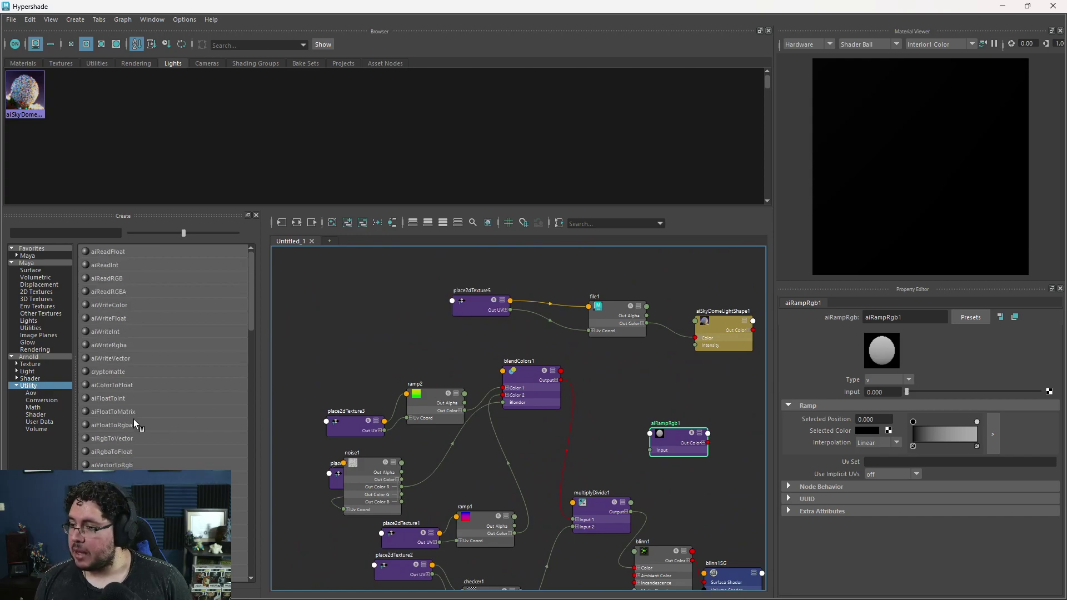
{"action": "scroll", "coordinate": [548, 431], "scroll_direction": "up", "scroll_amount": 3}
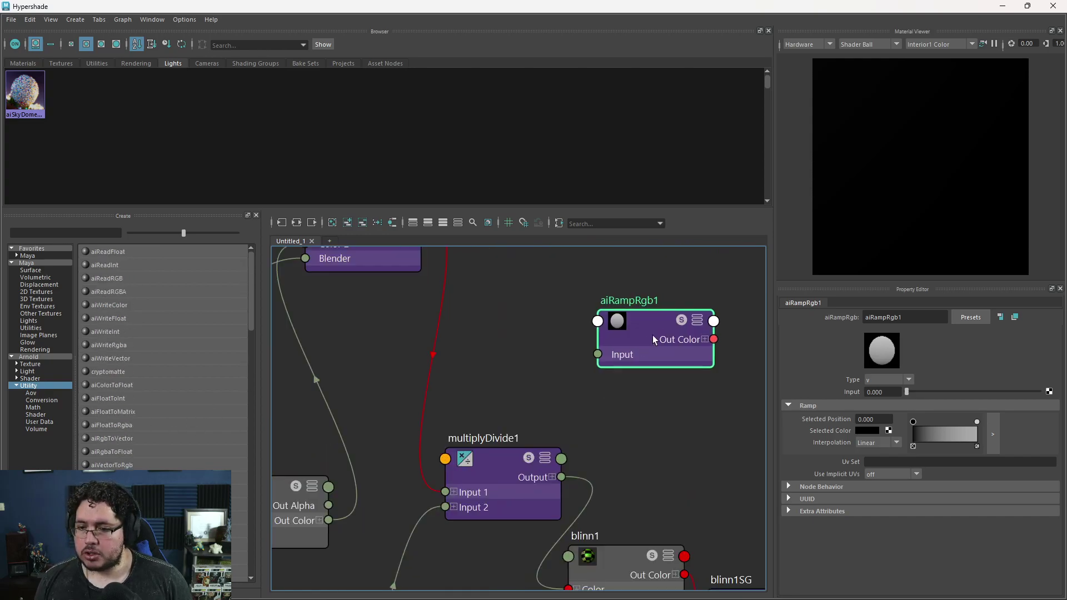
{"action": "left_click_drag", "start_coordinate": [638, 340], "coordinate": [337, 349]}
{"action": "middle_click_drag", "start_coordinate": [428, 374], "coordinate": [491, 365], "text": "alt"}
{"action": "left_click_drag", "start_coordinate": [468, 341], "coordinate": [510, 481]}
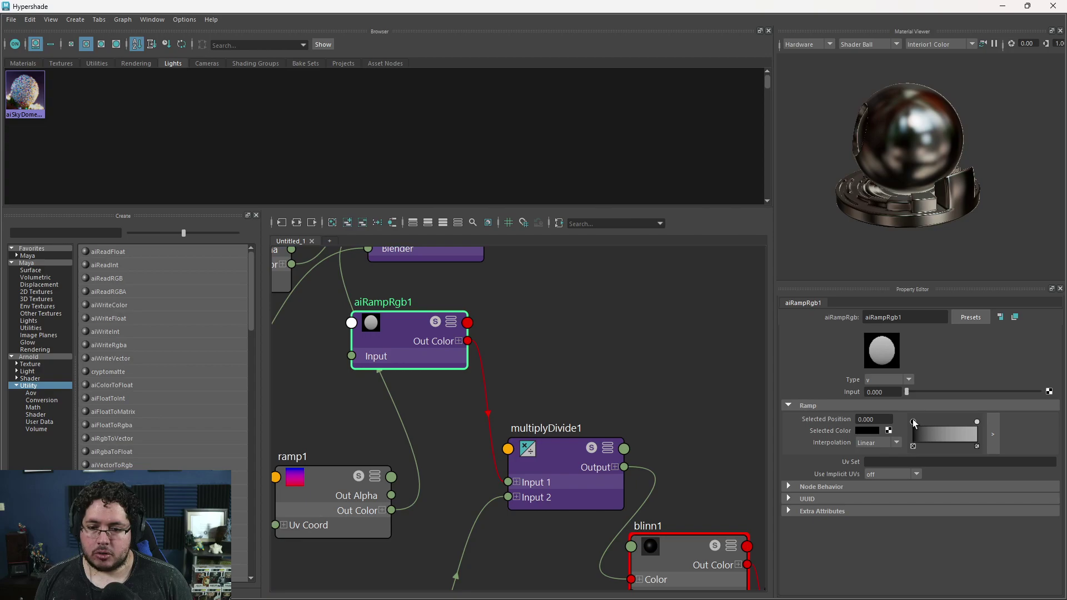
- Make aiRampRgb1 run from a red start colour to a blue end colour
{"action": "left_click", "coordinate": [867, 431]}
{"action": "left_click", "coordinate": [831, 407]}
{"action": "left_click", "coordinate": [977, 422]}
{"action": "left_click", "coordinate": [868, 430]}
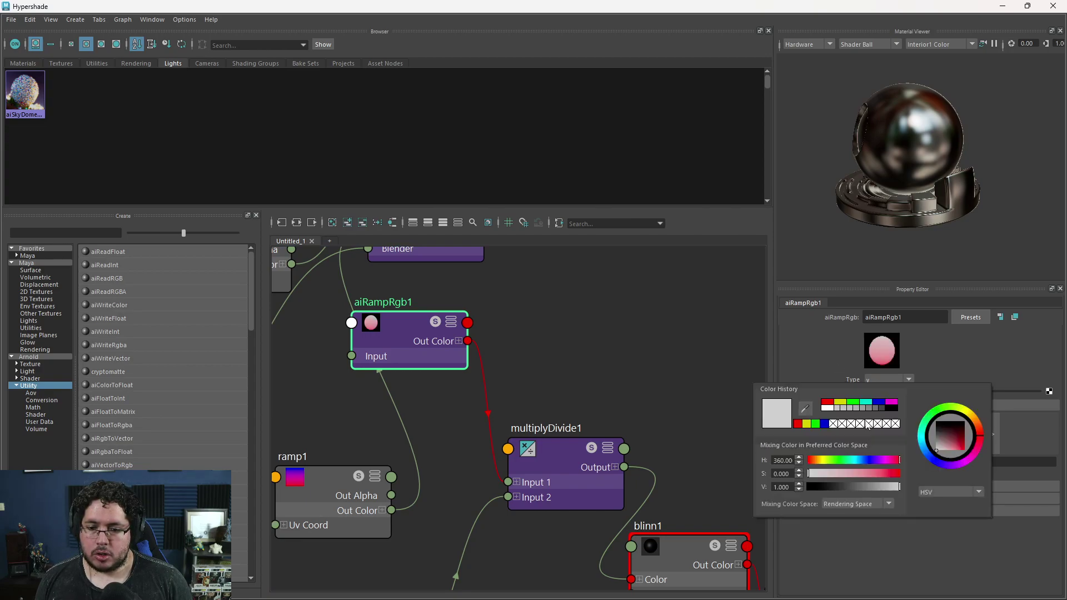
{"action": "left_click", "coordinate": [878, 402]}
{"action": "left_click", "coordinate": [629, 311]}
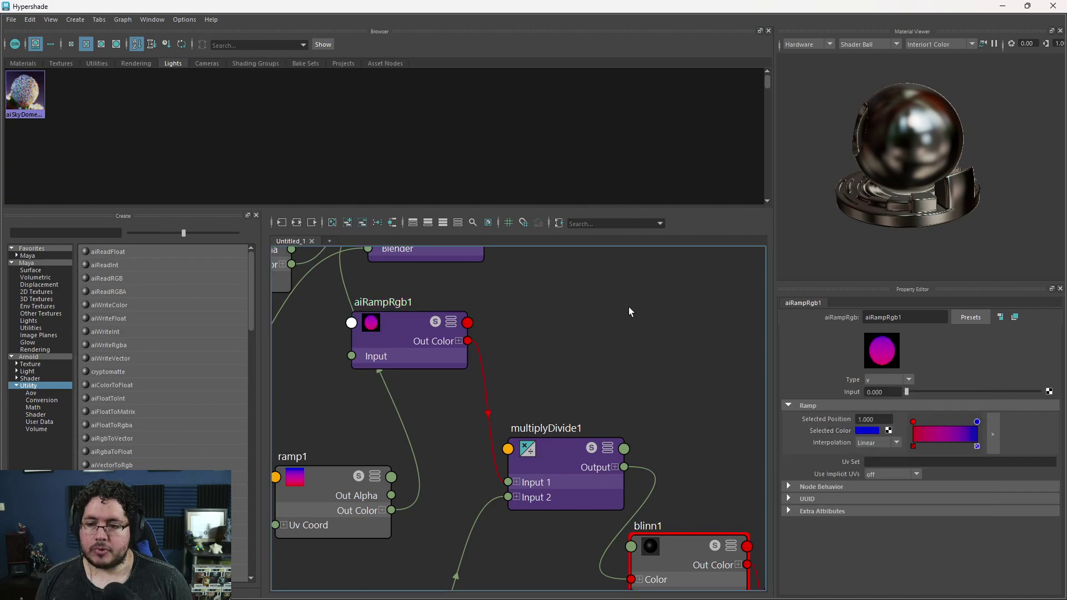
{"action": "left_click", "coordinate": [1003, 8]}
- Re-render the floor in Arnold RenderView, inspect the magenta checkers, then return to Maya
{"action": "left_click", "coordinate": [111, 591]}
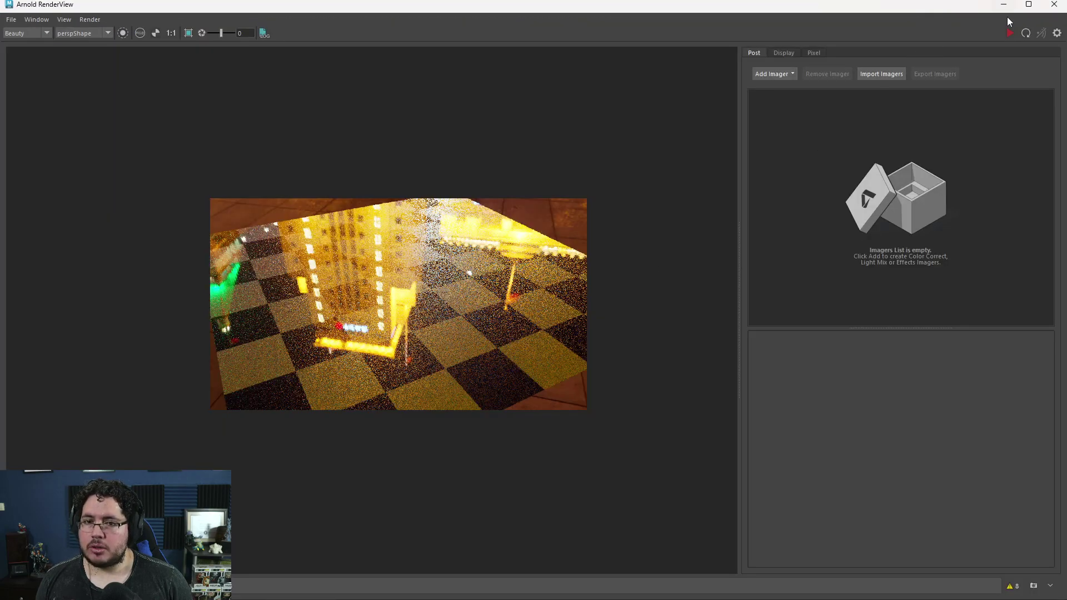
{"action": "left_click", "coordinate": [1009, 33]}
{"action": "scroll", "coordinate": [458, 335], "scroll_direction": "up", "scroll_amount": 3}
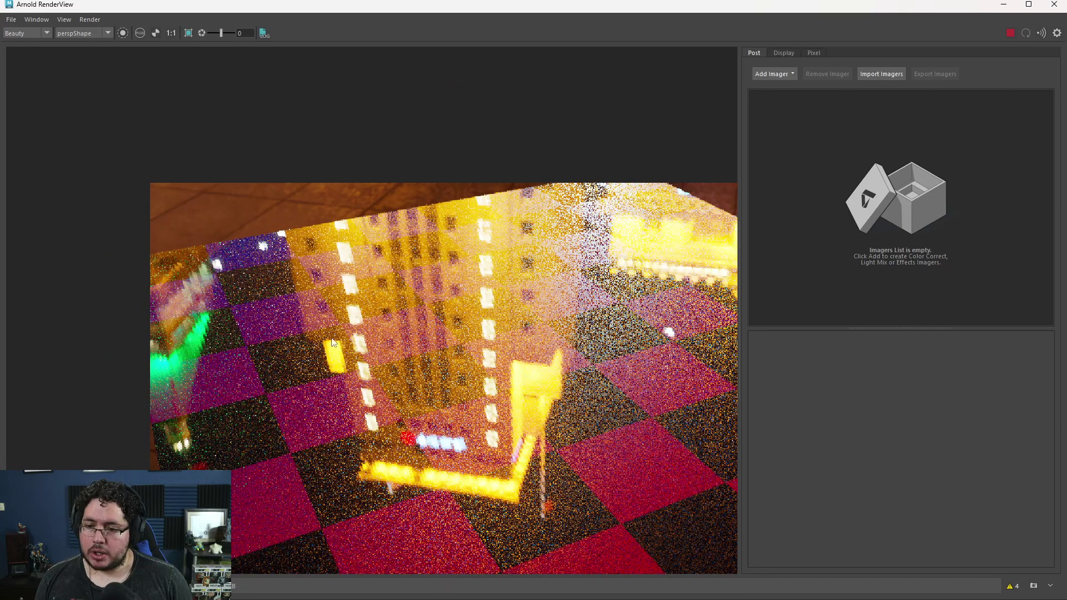
{"action": "scroll", "coordinate": [364, 281], "scroll_direction": "down", "scroll_amount": 2}
{"action": "middle_click_drag", "start_coordinate": [388, 328], "coordinate": [367, 288]}
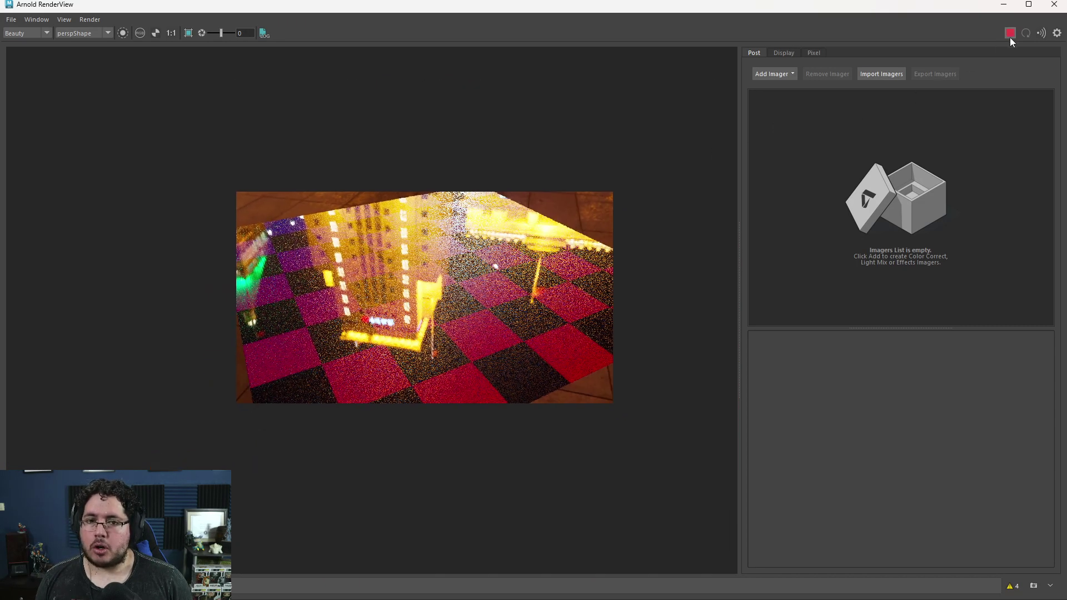
{"action": "left_click", "coordinate": [1004, 5]}
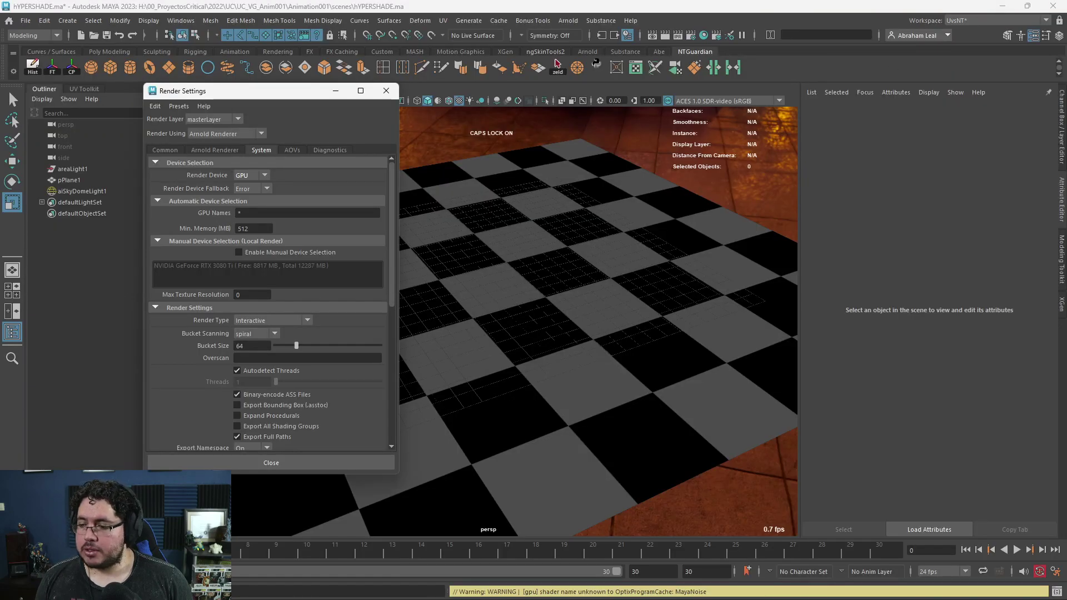
{"action": "key", "text": "alt+Tab"}
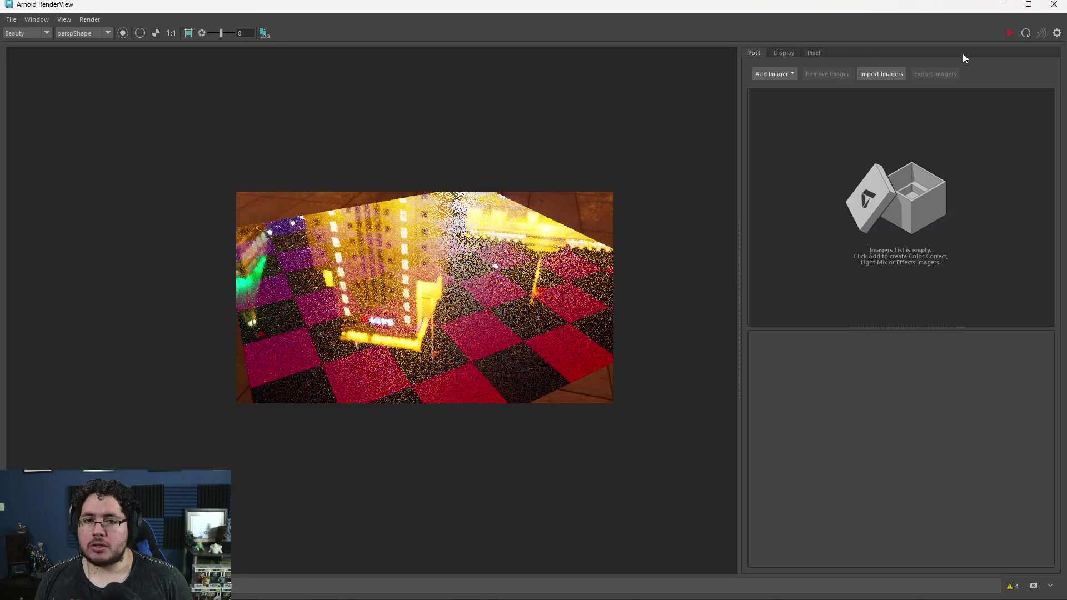
{"action": "left_click", "coordinate": [1004, 5]}
- Back in the Hypershade, move aiRampRgb1 down near ramp1
{"action": "key", "text": "alt+Tab"}
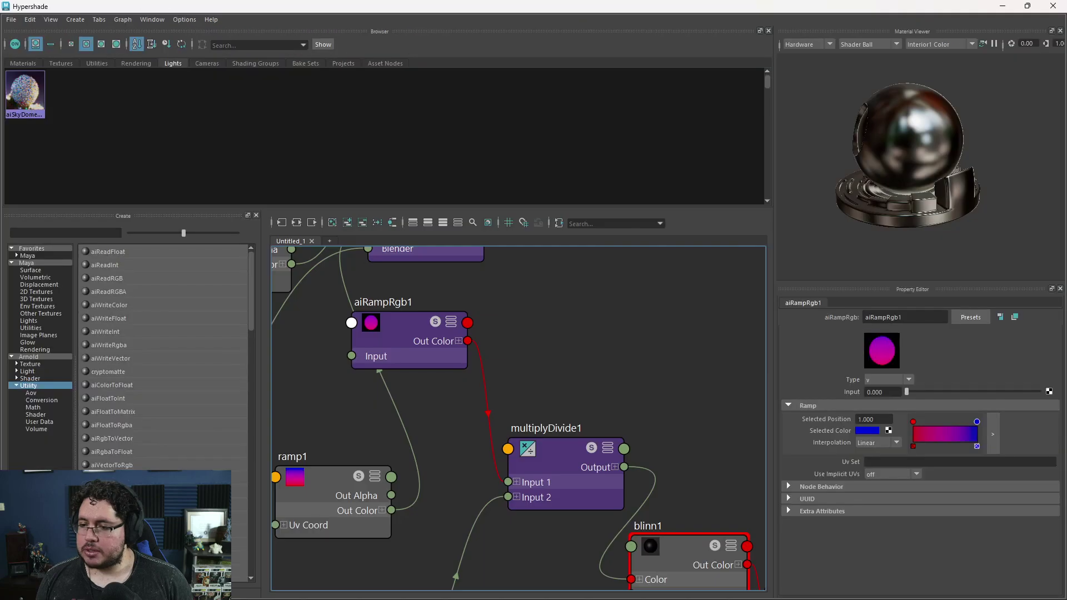
{"action": "middle_click_drag", "start_coordinate": [372, 421], "coordinate": [531, 418], "text": "alt"}
{"action": "left_click_drag", "start_coordinate": [563, 334], "coordinate": [510, 354]}
{"action": "middle_click_drag", "start_coordinate": [648, 352], "coordinate": [620, 324], "text": "alt"}
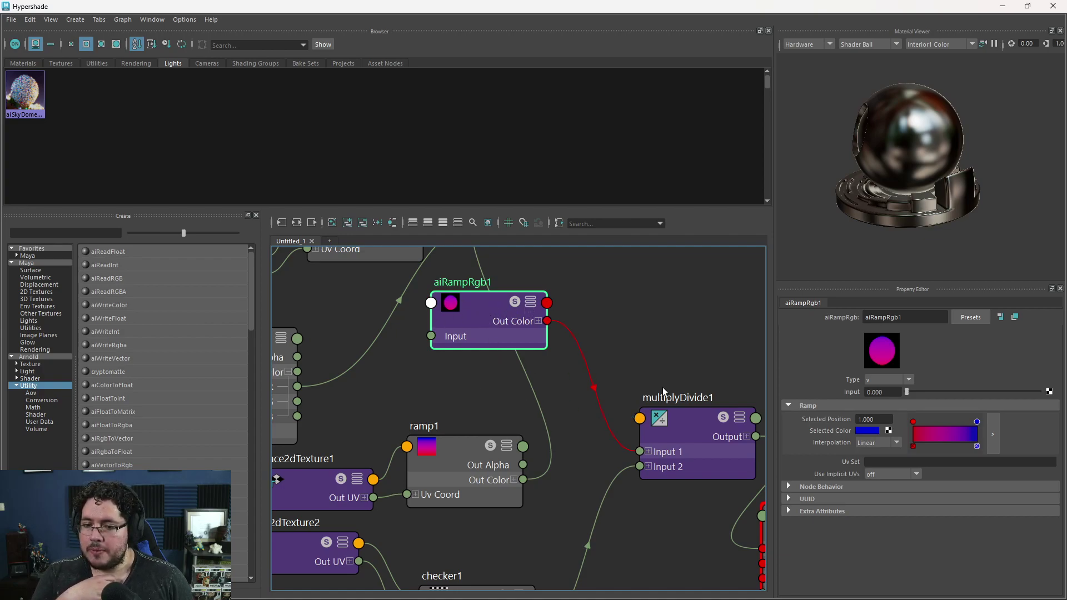
{"action": "left_click", "coordinate": [913, 422]}
{"action": "scroll", "coordinate": [508, 360], "scroll_direction": "down", "scroll_amount": 6}
{"action": "left_click_drag", "start_coordinate": [498, 351], "coordinate": [488, 431]}
- Frame aiRampRgb1, cycle its attribute display to full, and solo its output
{"action": "key", "text": "f"}
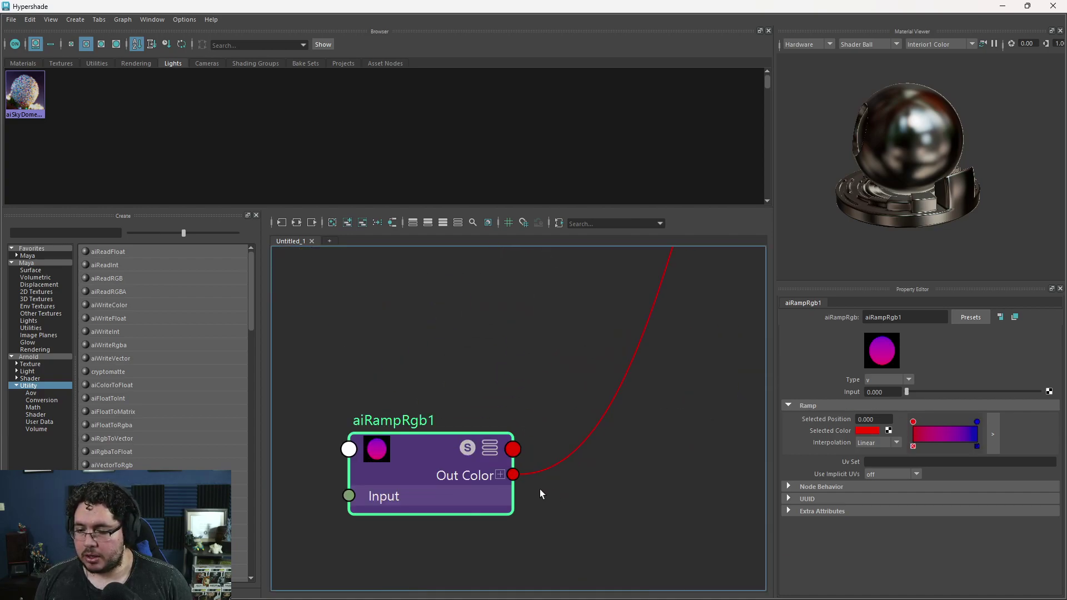
{"action": "left_click", "coordinate": [494, 451]}
{"action": "left_click", "coordinate": [494, 451]}
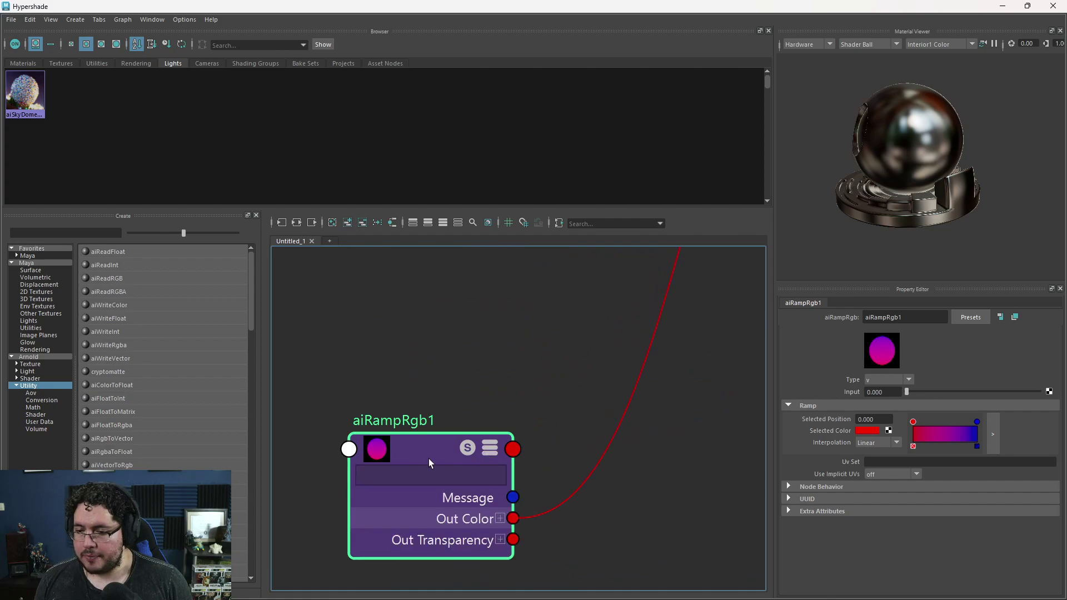
{"action": "left_click", "coordinate": [483, 453]}
{"action": "left_click", "coordinate": [486, 454]}
{"action": "left_click", "coordinate": [467, 448]}
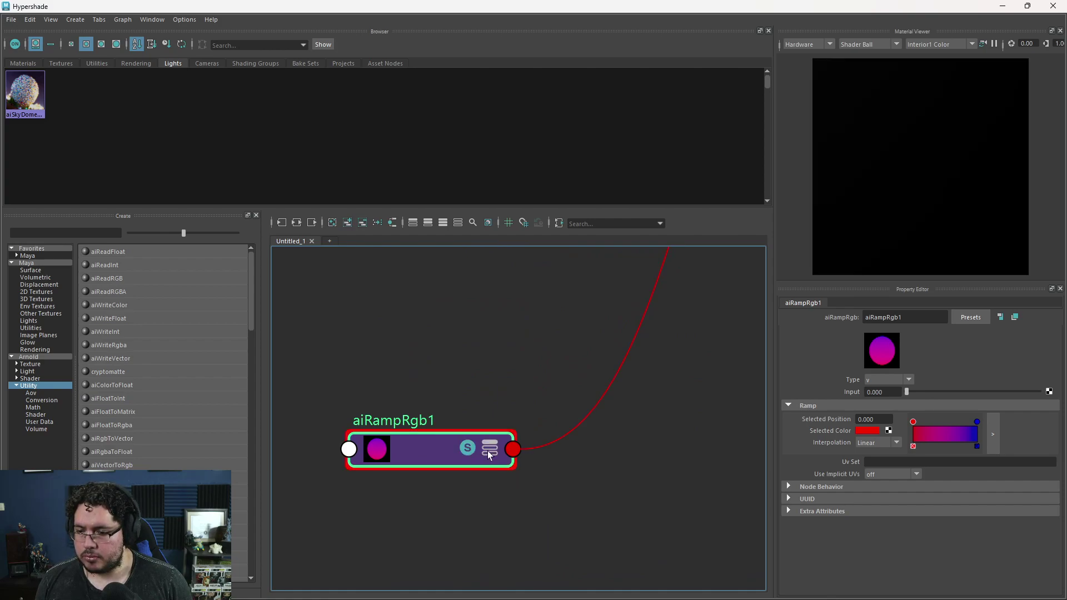
{"action": "left_click", "coordinate": [489, 451]}
{"action": "left_click_drag", "start_coordinate": [431, 448], "coordinate": [477, 378]}
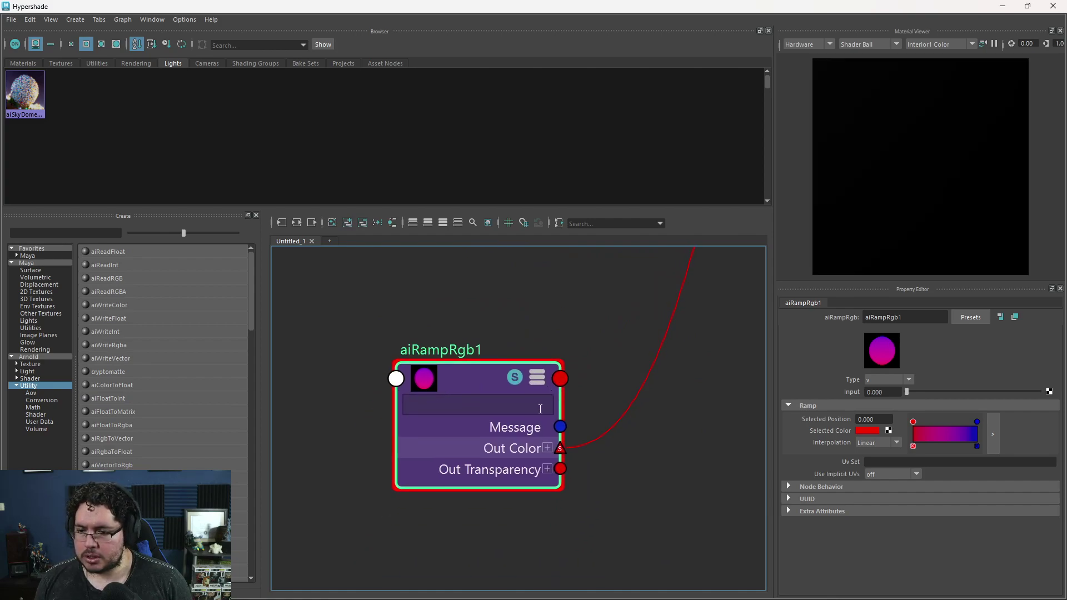
- Split Out Color and Out Transparency into channels and open the ramp's full output list
{"action": "left_click", "coordinate": [547, 448]}
{"action": "left_click", "coordinate": [548, 533]}
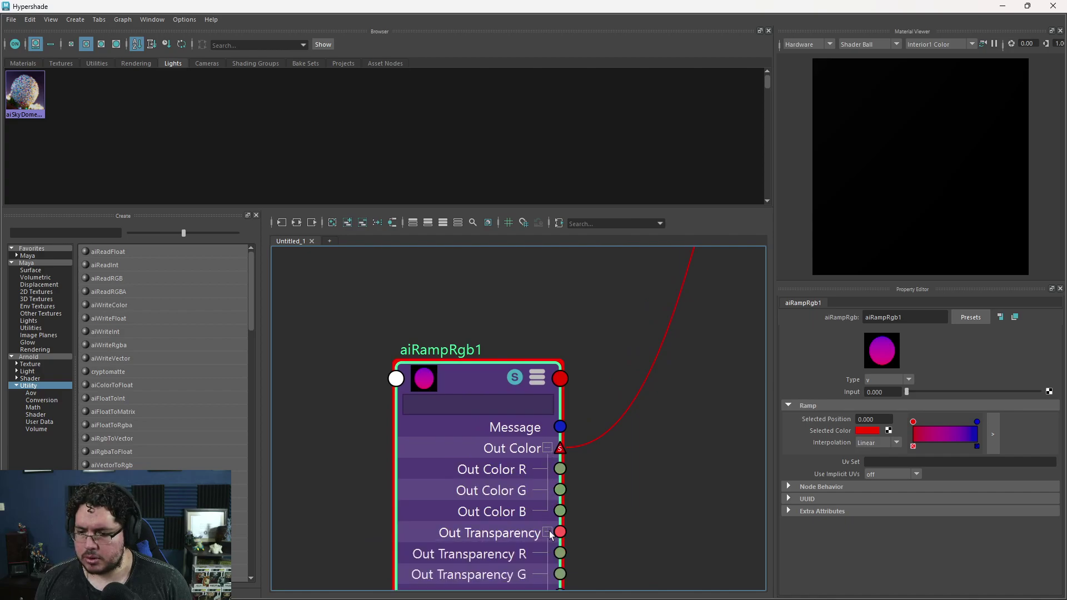
{"action": "left_click", "coordinate": [536, 378]}
{"action": "left_click", "coordinate": [536, 383]}
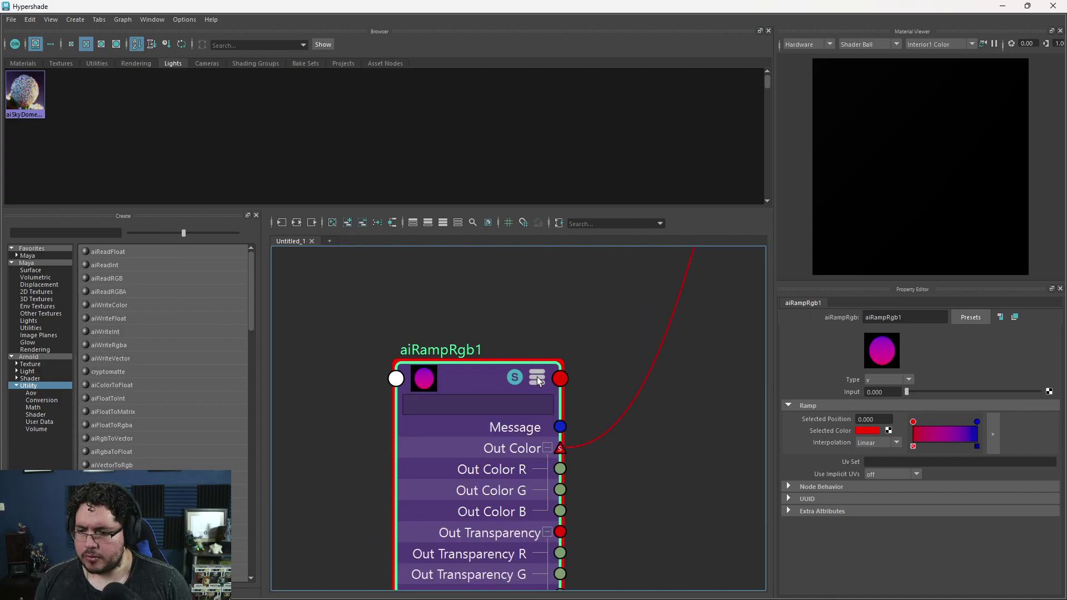
{"action": "scroll", "coordinate": [492, 431], "scroll_direction": "down", "scroll_amount": 2}
{"action": "key", "text": "f"}
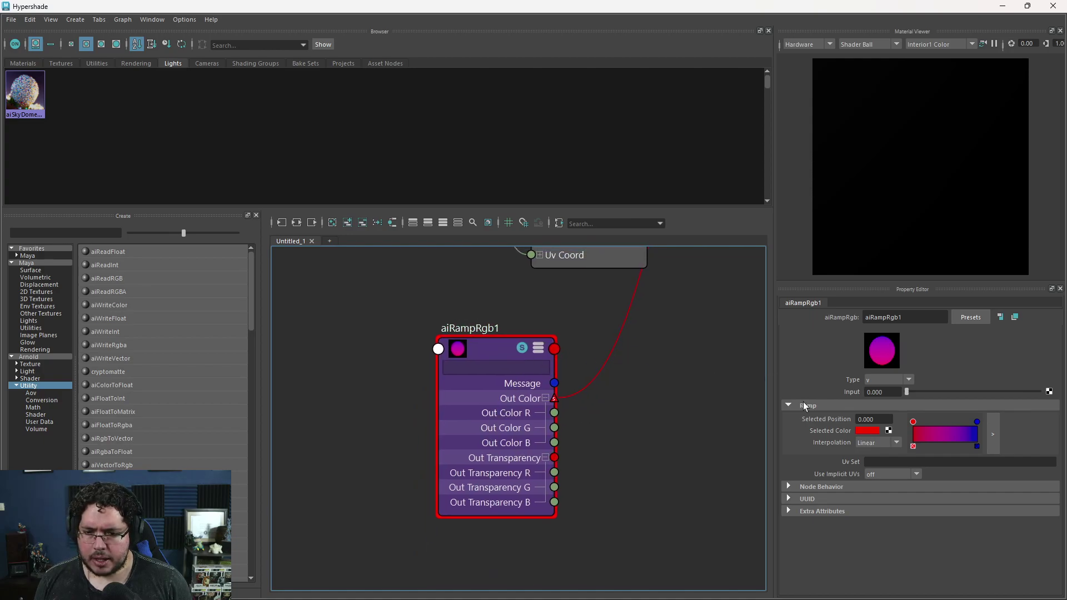
{"action": "left_click", "coordinate": [439, 350]}
{"action": "left_click", "coordinate": [456, 354]}
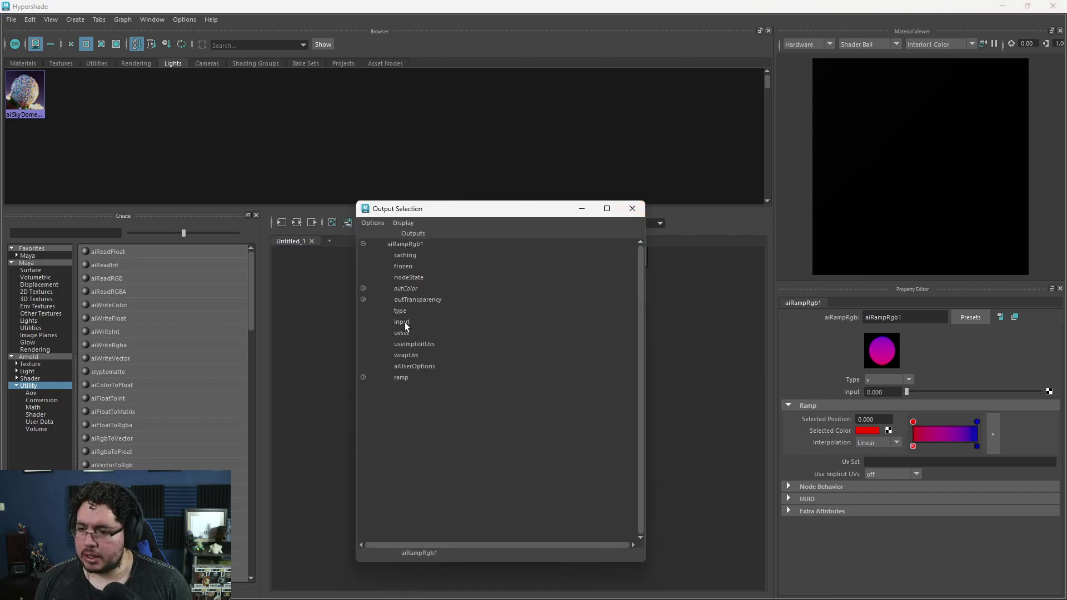
- Close the output list and group checker1, noise1 and blendColors1 together in the graph
{"action": "left_click", "coordinate": [641, 208]}
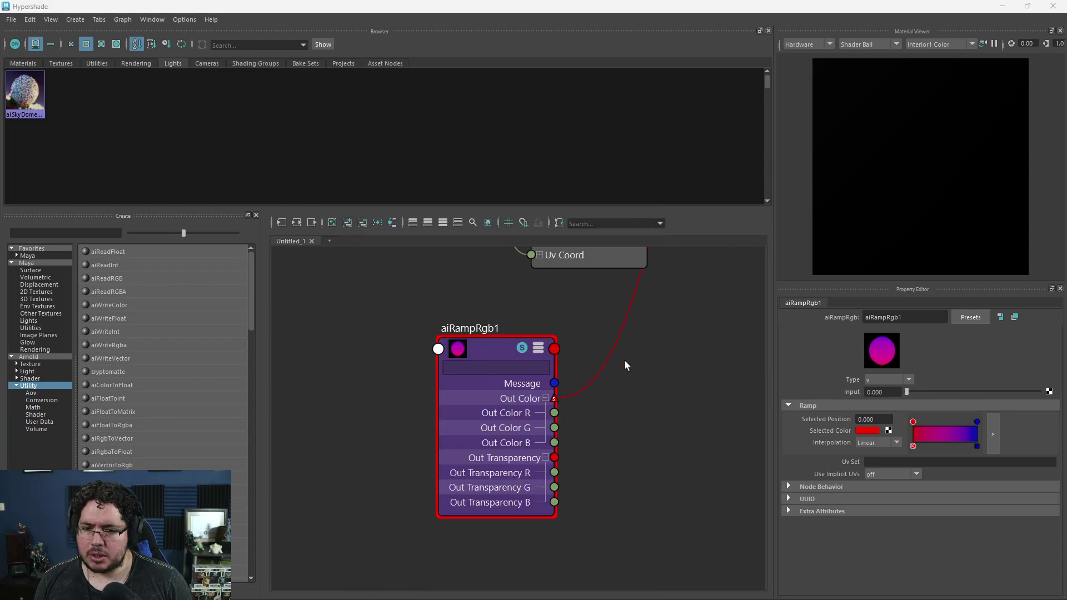
{"action": "middle_click_drag", "start_coordinate": [567, 421], "coordinate": [486, 466]}
{"action": "scroll", "coordinate": [572, 436], "scroll_direction": "down", "scroll_amount": 5}
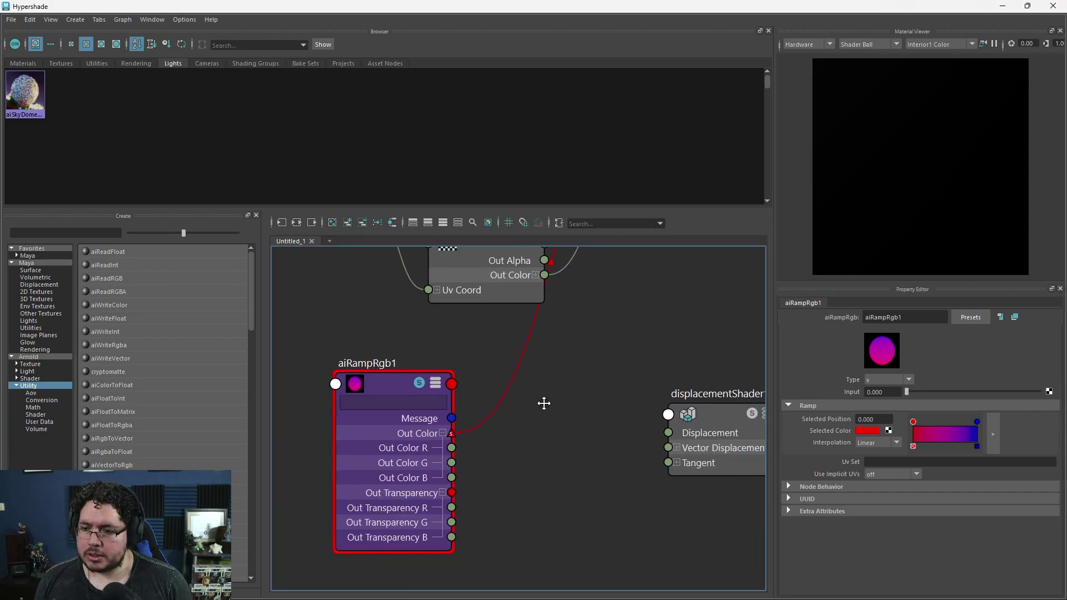
{"action": "middle_click_drag", "start_coordinate": [567, 410], "coordinate": [568, 483]}
{"action": "left_click_drag", "start_coordinate": [512, 491], "coordinate": [453, 492]}
{"action": "left_click_drag", "start_coordinate": [404, 352], "coordinate": [382, 477]}
{"action": "left_click_drag", "start_coordinate": [569, 257], "coordinate": [608, 495]}
{"action": "middle_click_drag", "start_coordinate": [598, 458], "coordinate": [585, 407], "text": "alt"}
{"action": "scroll", "coordinate": [585, 408], "scroll_direction": "up", "scroll_amount": 3}
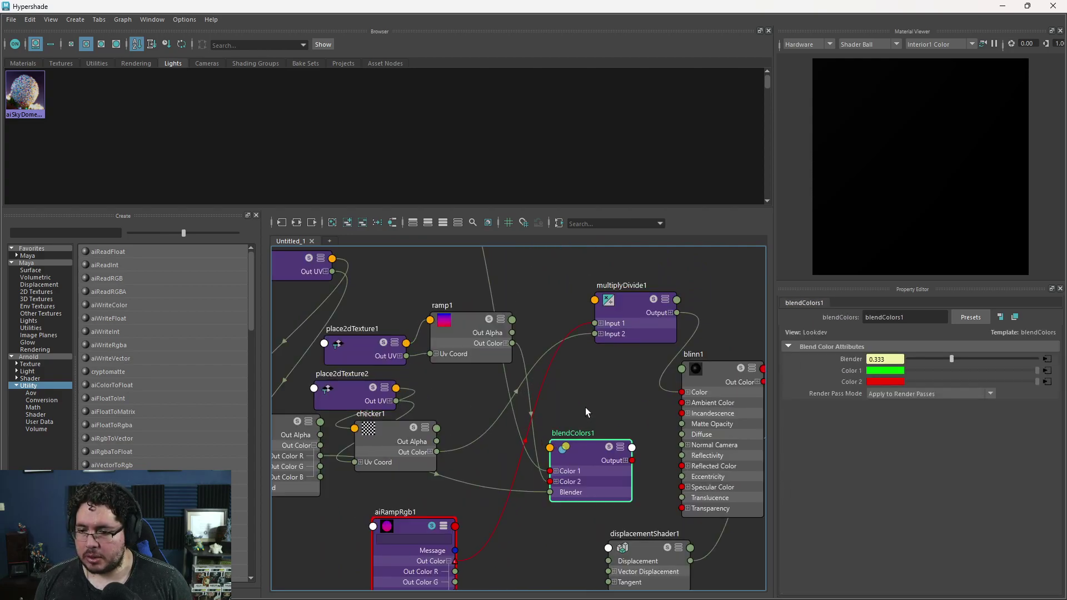
{"action": "left_click_drag", "start_coordinate": [597, 459], "coordinate": [578, 457]}
- Wire aiRampRgb1 to Color 1, noise1 to Color 2, and blendColors1 Output to multiplyDivide1 Input 1
{"action": "left_click_drag", "start_coordinate": [456, 562], "coordinate": [616, 466]}
{"action": "middle_click_drag", "start_coordinate": [508, 469], "coordinate": [530, 426], "text": "alt"}
{"action": "left_click_drag", "start_coordinate": [612, 425], "coordinate": [603, 432]}
{"action": "middle_click_drag", "start_coordinate": [313, 395], "coordinate": [409, 403], "text": "alt"}
{"action": "left_click_drag", "start_coordinate": [410, 406], "coordinate": [402, 443]}
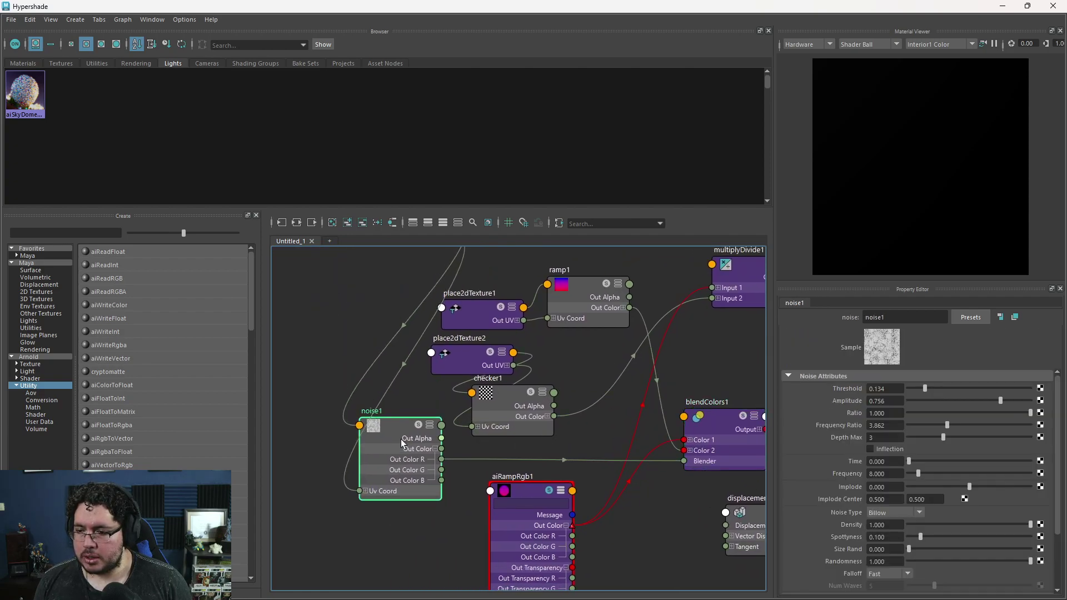
{"action": "middle_click_drag", "start_coordinate": [456, 465], "coordinate": [411, 479], "text": "alt"}
{"action": "left_click_drag", "start_coordinate": [397, 456], "coordinate": [640, 459]}
{"action": "left_click_drag", "start_coordinate": [692, 431], "coordinate": [651, 425]}
{"action": "middle_click_drag", "start_coordinate": [652, 424], "coordinate": [576, 449], "text": "alt"}
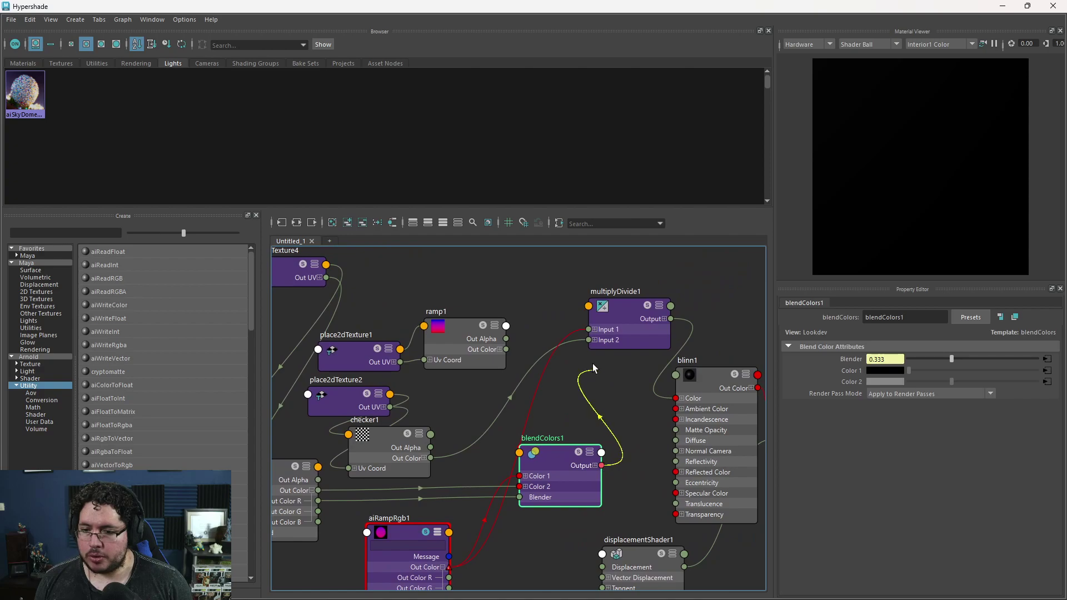
{"action": "left_click_drag", "start_coordinate": [591, 359], "coordinate": [588, 329]}
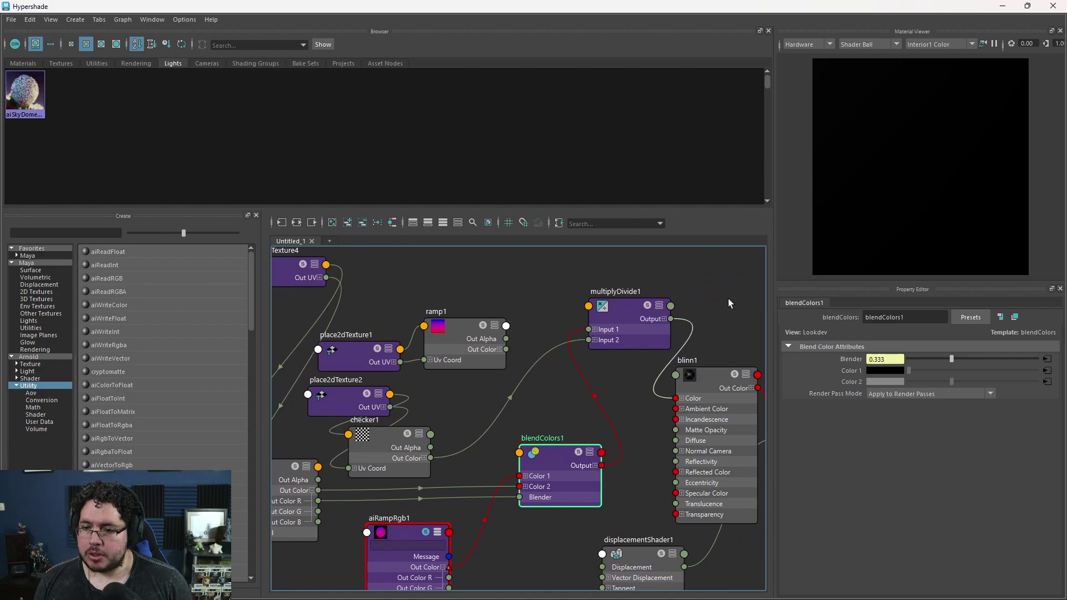
- Check the fresh Arnold render of the floor's magenta-and-dark blended checkers
{"action": "left_click", "coordinate": [1004, 7]}
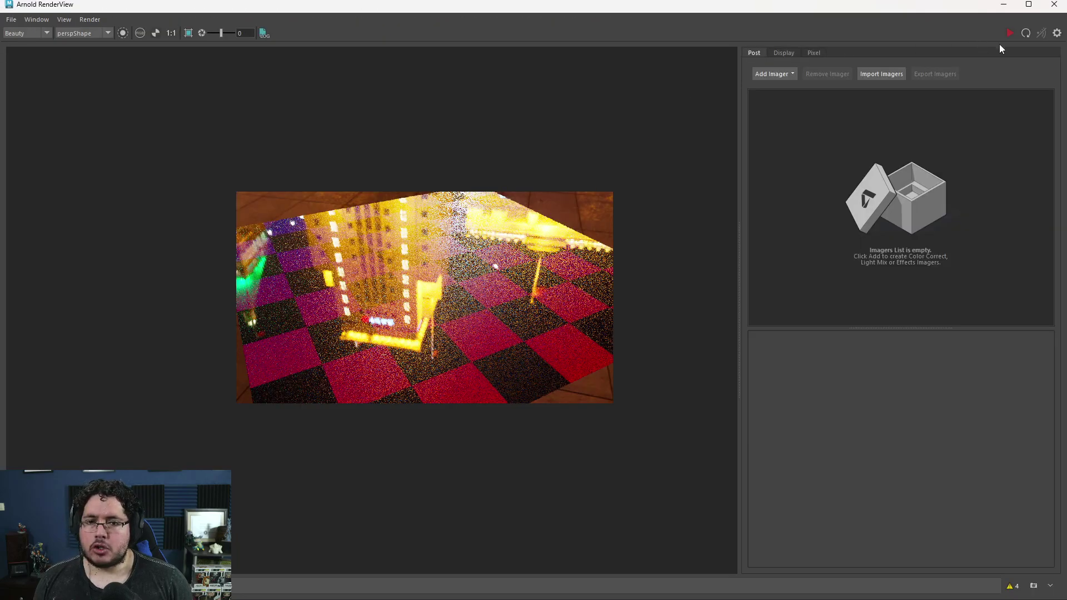
{"action": "scroll", "coordinate": [463, 315], "scroll_direction": "up", "scroll_amount": 2}
{"action": "scroll", "coordinate": [462, 315], "scroll_direction": "down", "scroll_amount": 1}
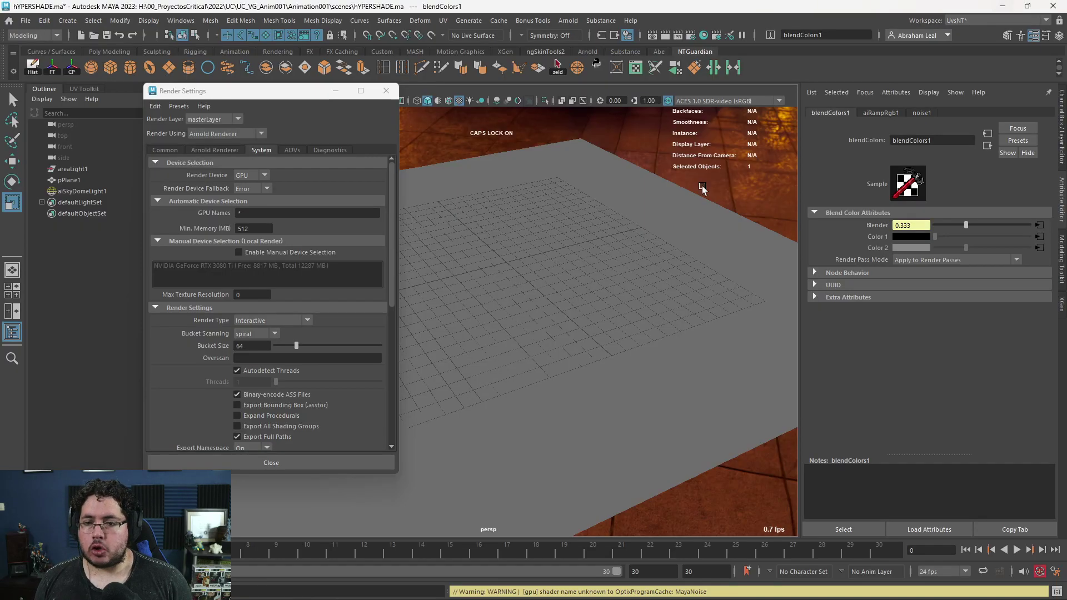
{"action": "left_click", "coordinate": [1003, 5]}
{"action": "left_click", "coordinate": [666, 35]}
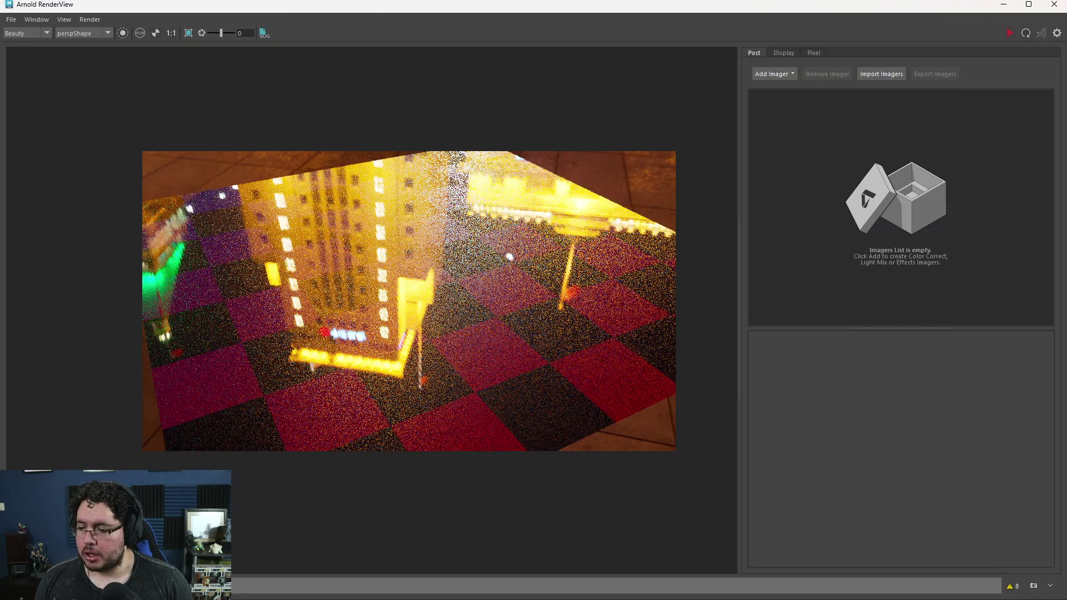
- Move ramp1 and place2dTexture1 up, and set place2dTexture4 beside noise1
{"action": "left_click", "coordinate": [1004, 5]}
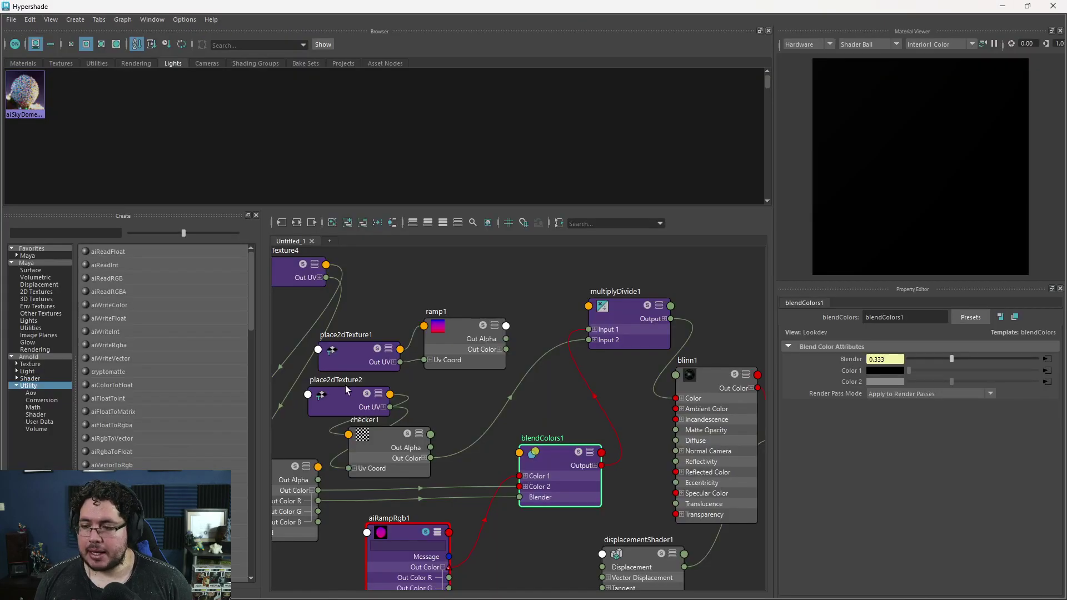
{"action": "scroll", "coordinate": [366, 384], "scroll_direction": "down", "scroll_amount": 5}
{"action": "scroll", "coordinate": [364, 386], "scroll_direction": "up", "scroll_amount": 5}
{"action": "middle_click_drag", "start_coordinate": [439, 335], "coordinate": [523, 350], "text": "alt"}
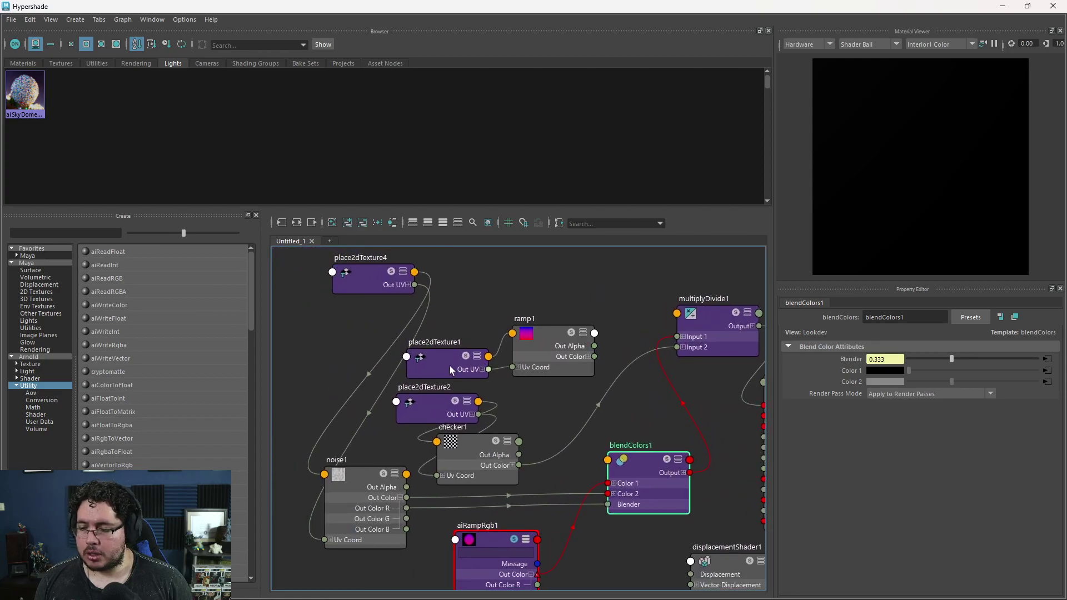
{"action": "left_click_drag", "start_coordinate": [450, 364], "coordinate": [464, 320]}
{"action": "left_click_drag", "start_coordinate": [541, 341], "coordinate": [577, 277]}
{"action": "left_click_drag", "start_coordinate": [468, 317], "coordinate": [482, 277]}
{"action": "middle_click_drag", "start_coordinate": [481, 278], "coordinate": [539, 318], "text": "alt"}
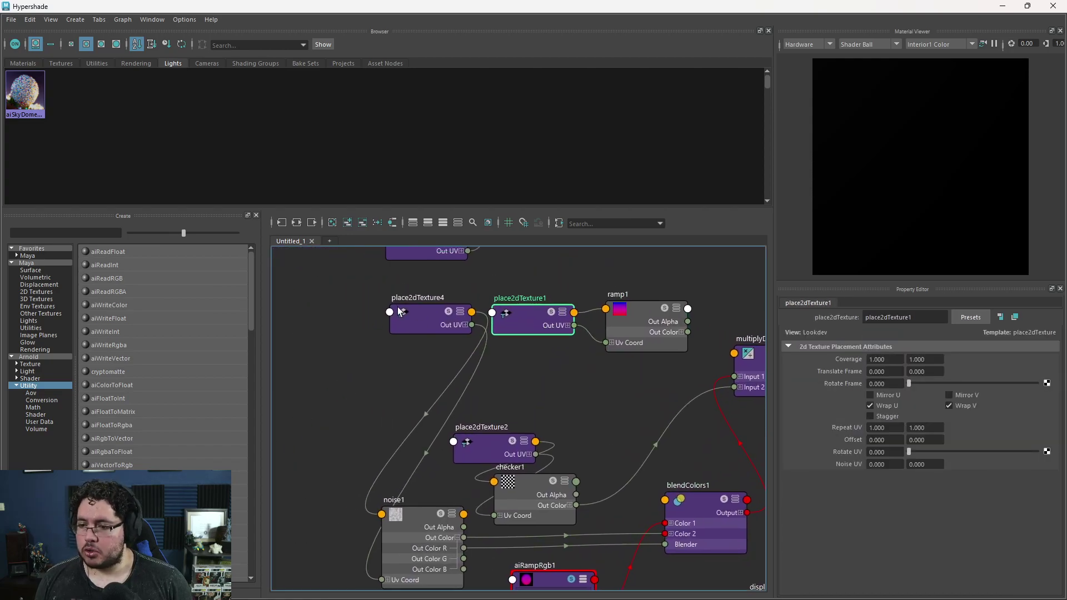
{"action": "left_click_drag", "start_coordinate": [401, 307], "coordinate": [312, 510]}
{"action": "middle_click_drag", "start_coordinate": [313, 514], "coordinate": [407, 419], "text": "alt"}
{"action": "left_click_drag", "start_coordinate": [407, 419], "coordinate": [355, 427]}
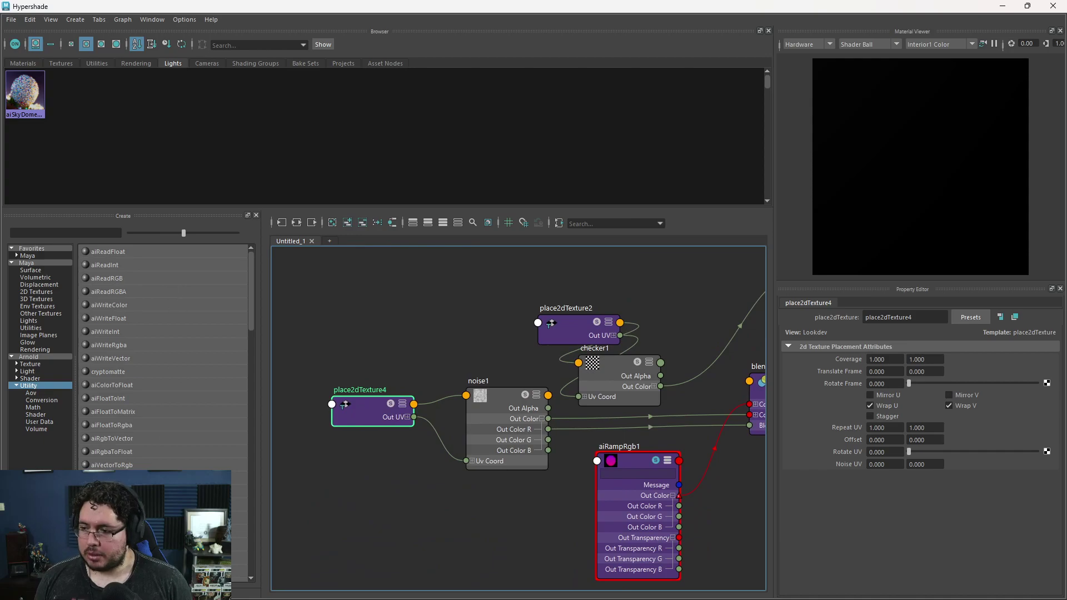
{"action": "left_click_drag", "start_coordinate": [528, 406], "coordinate": [507, 388]}
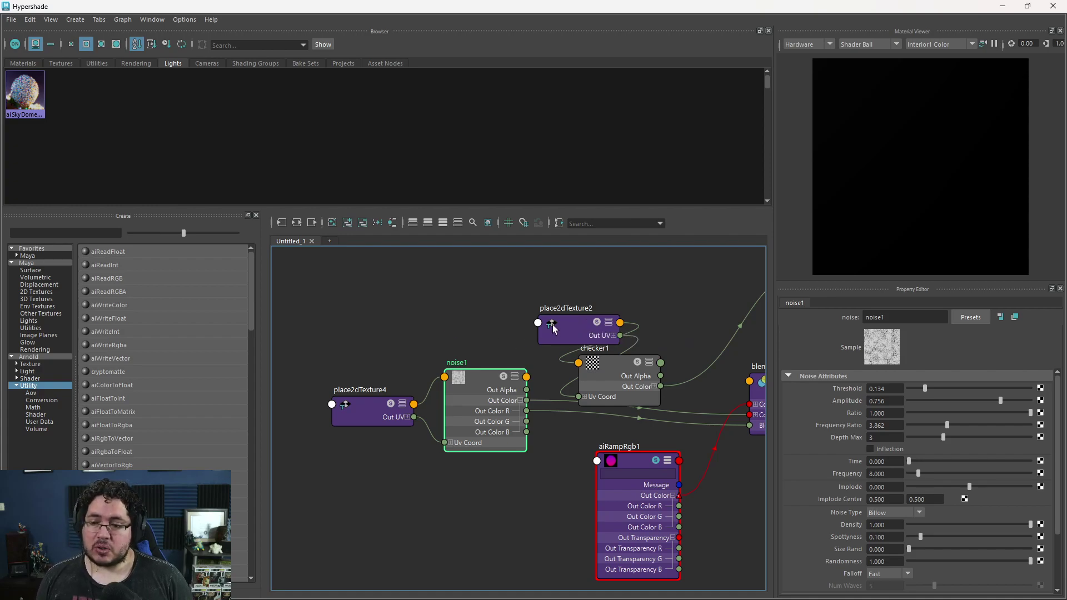
- Shift place2dTexture2 and checker1 upward and blendColors1 up and left
{"action": "left_click_drag", "start_coordinate": [557, 325], "coordinate": [468, 302]}
{"action": "left_click", "coordinate": [612, 368]}
{"action": "left_click_drag", "start_coordinate": [612, 367], "coordinate": [618, 306]}
{"action": "middle_click_drag", "start_coordinate": [619, 306], "coordinate": [482, 355], "text": "alt"}
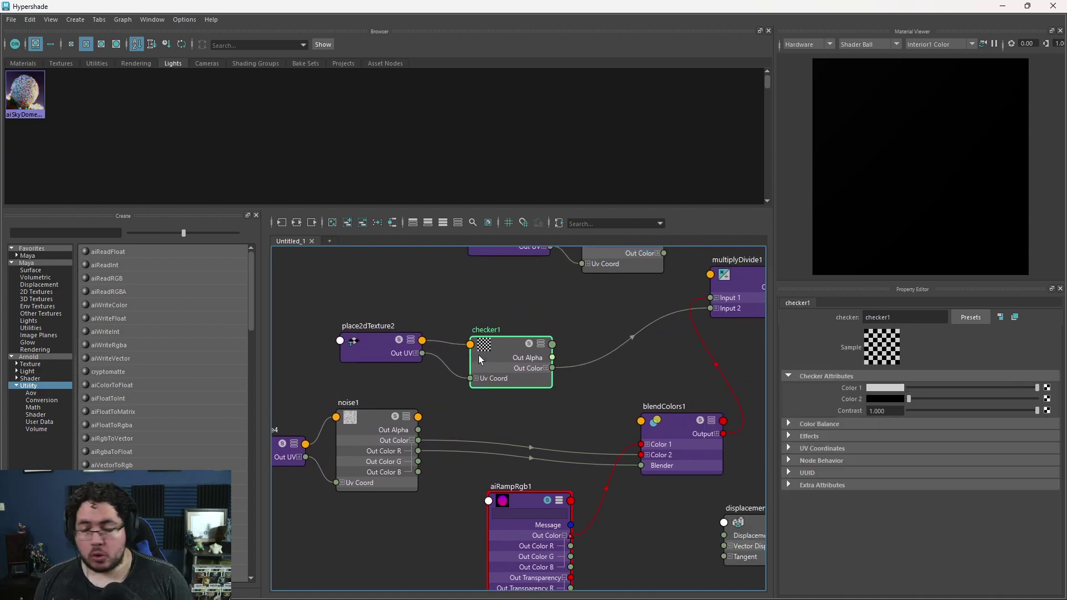
{"action": "middle_click_drag", "start_coordinate": [580, 332], "coordinate": [533, 342], "text": "alt"}
{"action": "left_click_drag", "start_coordinate": [617, 459], "coordinate": [579, 432]}
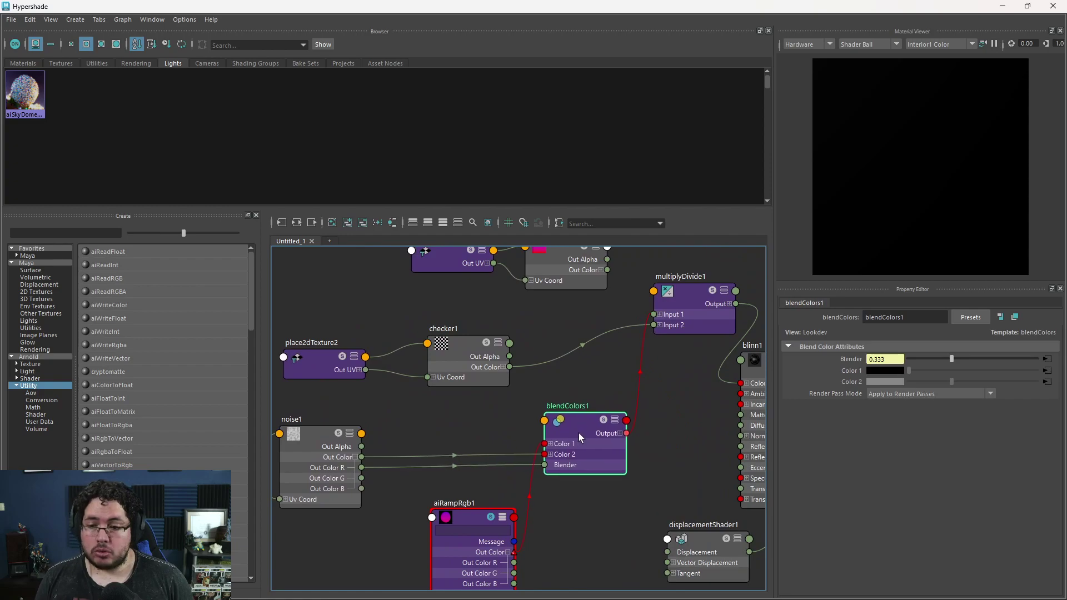
- Align multiplyDivide1 and blinn1 with the network and frame the whole graph
{"action": "left_click", "coordinate": [676, 314]}
{"action": "left_click_drag", "start_coordinate": [676, 315], "coordinate": [660, 368]}
{"action": "middle_click_drag", "start_coordinate": [631, 362], "coordinate": [482, 337], "text": "alt"}
{"action": "left_click_drag", "start_coordinate": [652, 363], "coordinate": [649, 341]}
{"action": "left_click", "coordinate": [704, 366]}
{"action": "scroll", "coordinate": [599, 355], "scroll_direction": "down", "scroll_amount": 2}
{"action": "scroll", "coordinate": [338, 402], "scroll_direction": "up", "scroll_amount": 5}
{"action": "scroll", "coordinate": [359, 339], "scroll_direction": "down", "scroll_amount": 4}
{"action": "left_click", "coordinate": [536, 422]}
{"action": "middle_click_drag", "start_coordinate": [555, 463], "coordinate": [532, 386], "text": "alt"}
- Create an Arnold aiStandardSurface shader and bring aiStandardSurface1 into view
{"action": "left_click", "coordinate": [39, 357]}
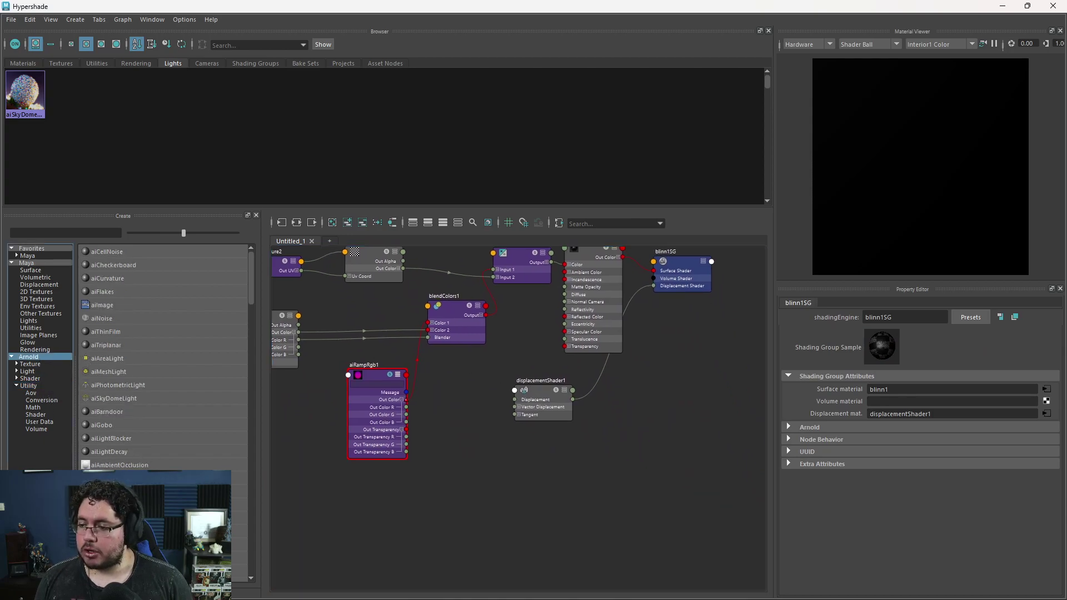
{"action": "left_click", "coordinate": [44, 377]}
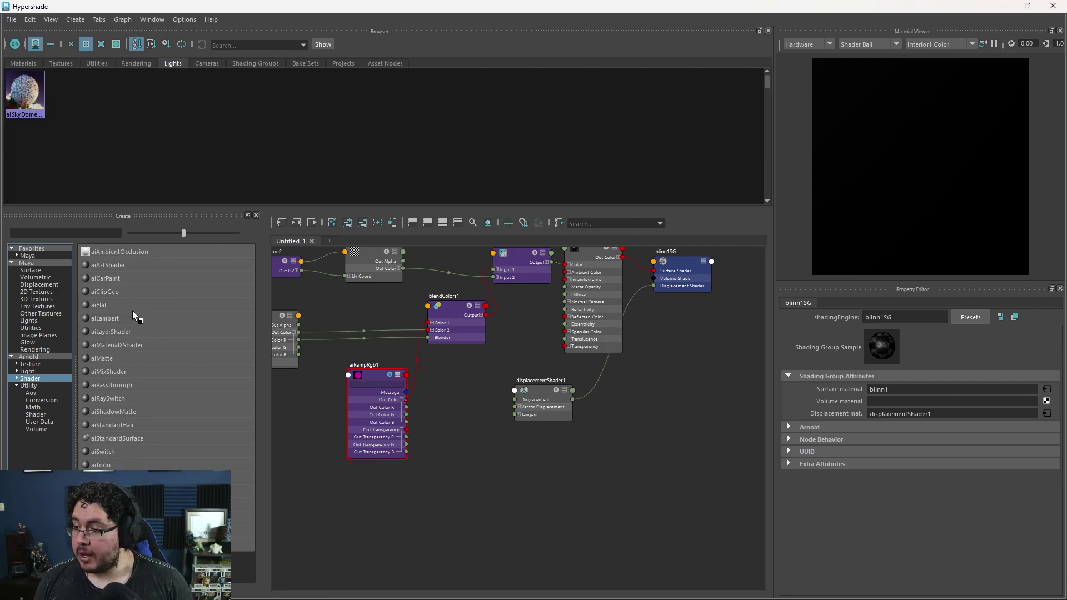
{"action": "left_click", "coordinate": [118, 438]}
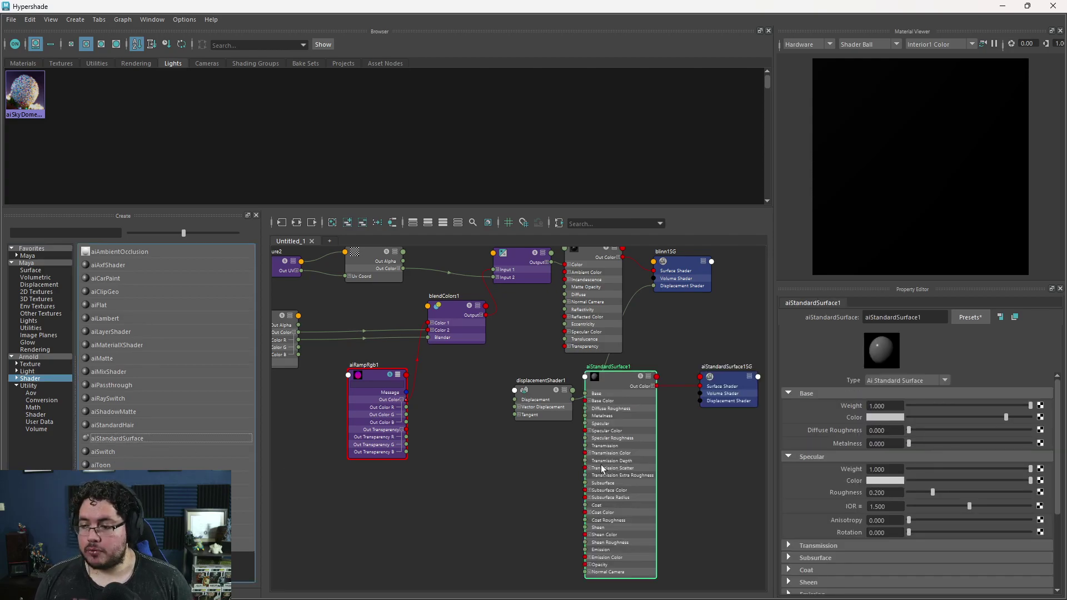
{"action": "middle_click_drag", "start_coordinate": [619, 427], "coordinate": [568, 414], "text": "alt"}
{"action": "left_click_drag", "start_coordinate": [569, 406], "coordinate": [530, 478]}
{"action": "middle_click_drag", "start_coordinate": [517, 448], "coordinate": [508, 361], "text": "alt"}
- Zoom in and look over aiStandardSurface1's attribute list and inputs
{"action": "scroll", "coordinate": [479, 389], "scroll_direction": "up", "scroll_amount": 5}
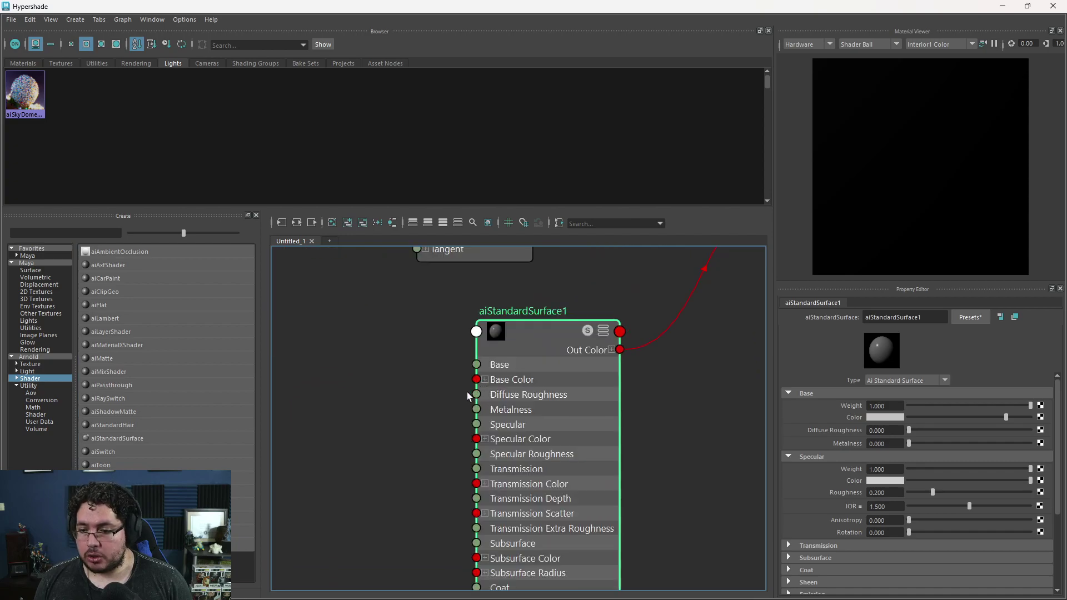
{"action": "middle_click_drag", "start_coordinate": [467, 392], "coordinate": [469, 317]}
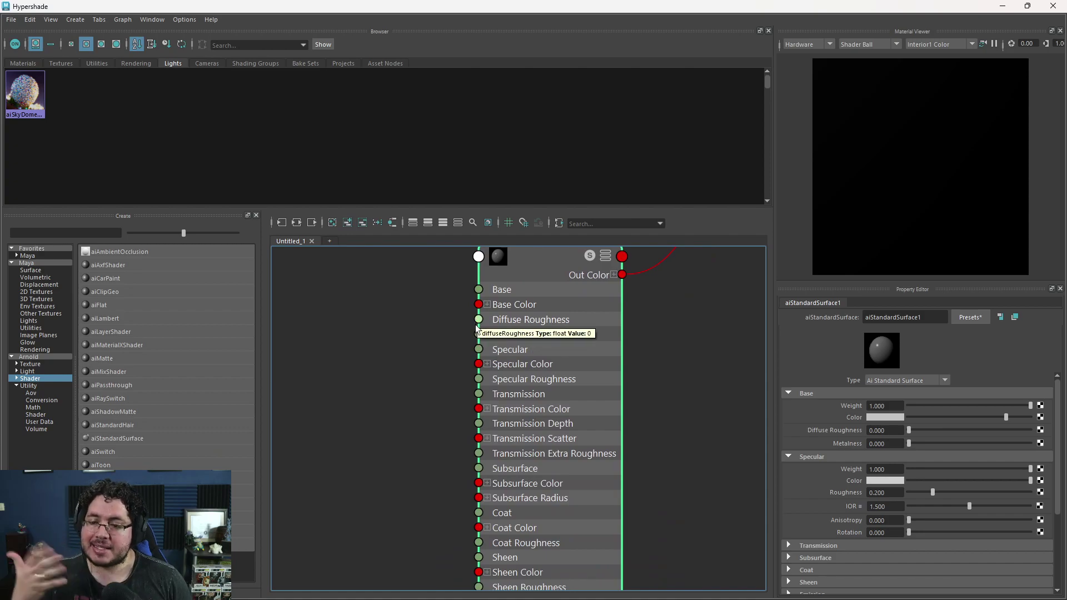
{"action": "scroll", "coordinate": [476, 329], "scroll_direction": "down", "scroll_amount": 5}
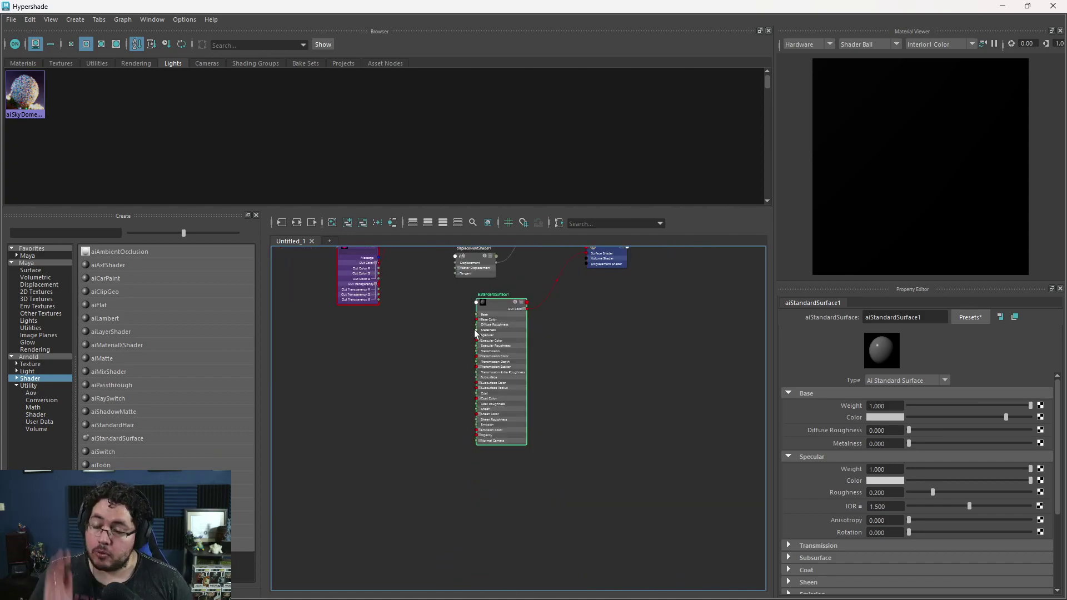
{"action": "scroll", "coordinate": [469, 332], "scroll_direction": "up", "scroll_amount": 5}
{"action": "middle_click_drag", "start_coordinate": [467, 332], "coordinate": [467, 381], "text": "alt"}
{"action": "scroll", "coordinate": [471, 379], "scroll_direction": "down", "scroll_amount": 5}
{"action": "scroll", "coordinate": [471, 379], "scroll_direction": "up", "scroll_amount": 5}
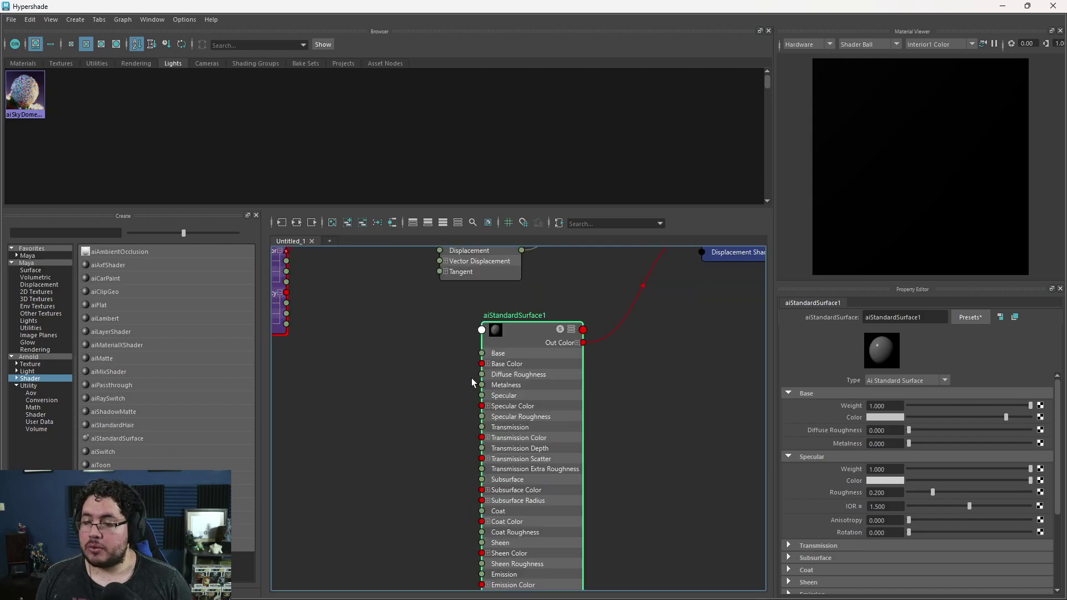
{"action": "scroll", "coordinate": [426, 401], "scroll_direction": "down", "scroll_amount": 2}
- Shift aiRampRgb1 left and down and blendColors1 slightly left above aiStandardSurface1
{"action": "left_click", "coordinate": [427, 401]}
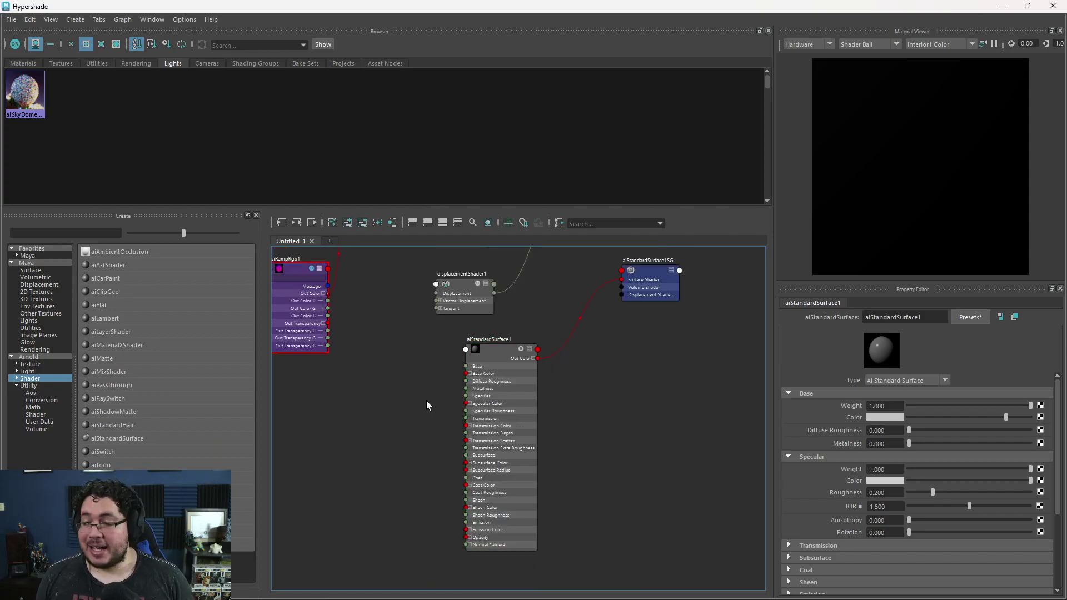
{"action": "middle_click_drag", "start_coordinate": [447, 403], "coordinate": [465, 445], "text": "alt"}
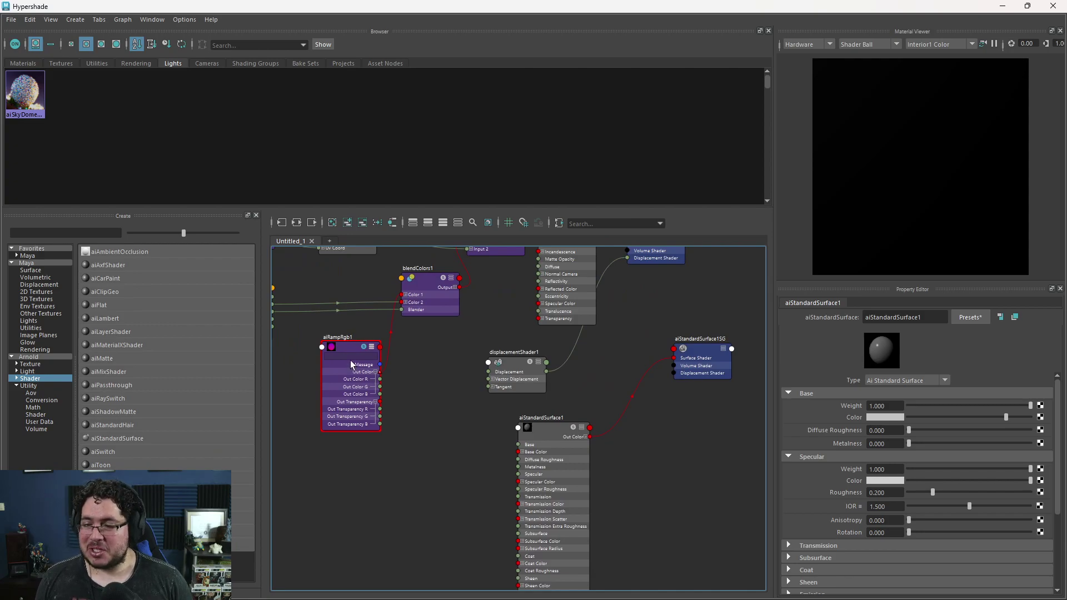
{"action": "left_click_drag", "start_coordinate": [352, 364], "coordinate": [324, 379]}
{"action": "middle_click_drag", "start_coordinate": [447, 383], "coordinate": [495, 477], "text": "alt"}
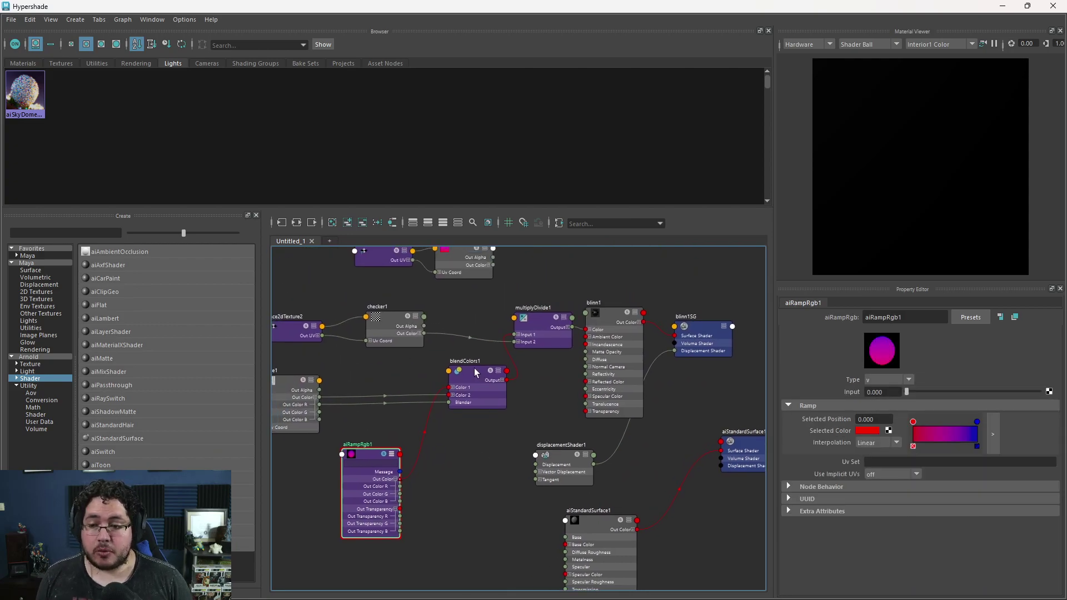
{"action": "left_click_drag", "start_coordinate": [475, 373], "coordinate": [467, 381]}
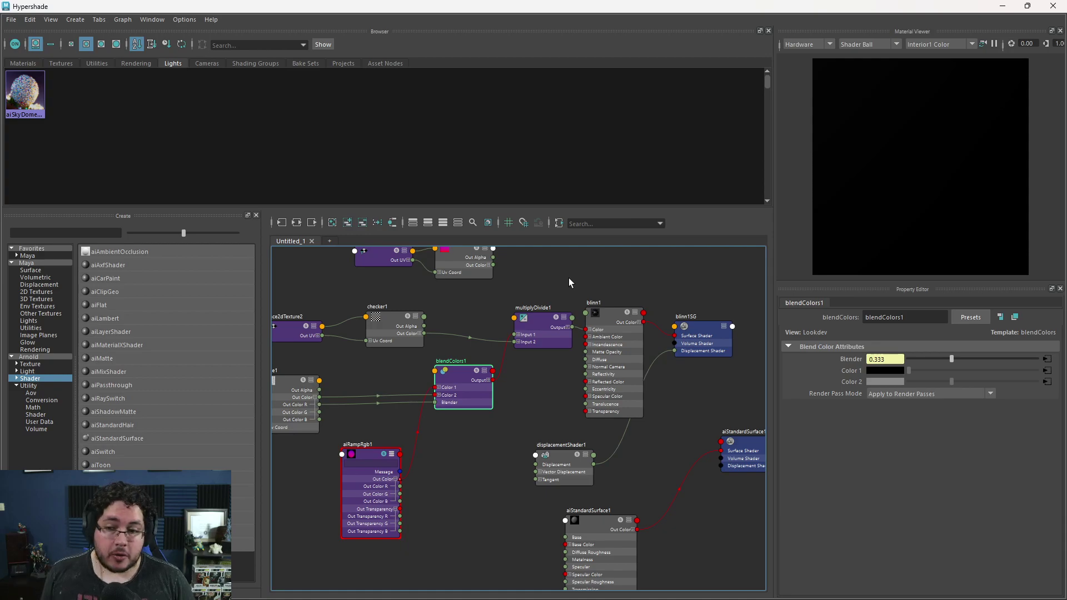
{"action": "middle_click_drag", "start_coordinate": [569, 277], "coordinate": [574, 324], "text": "alt"}
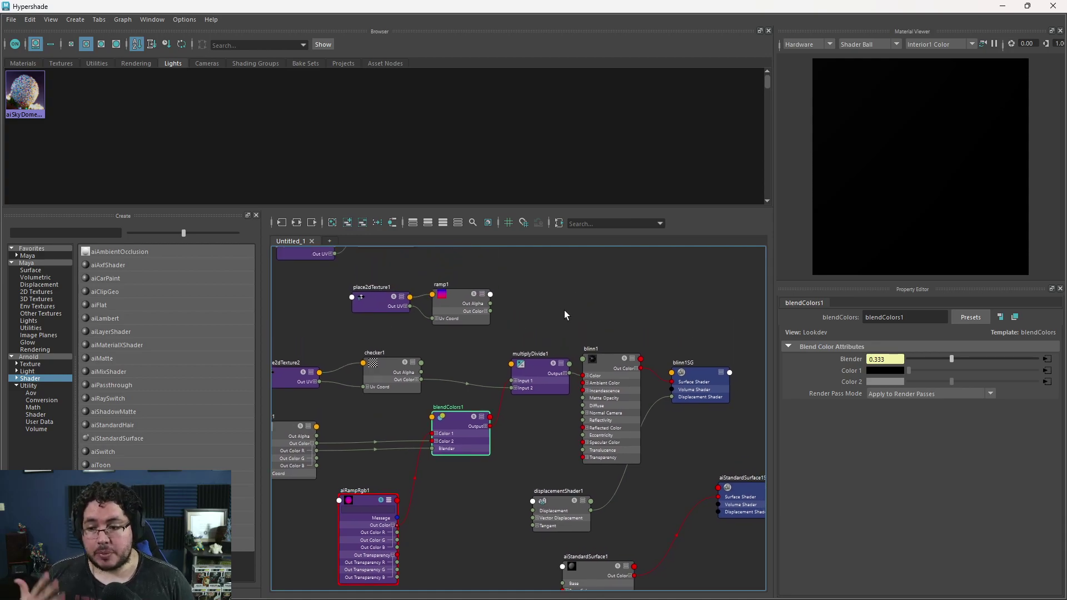